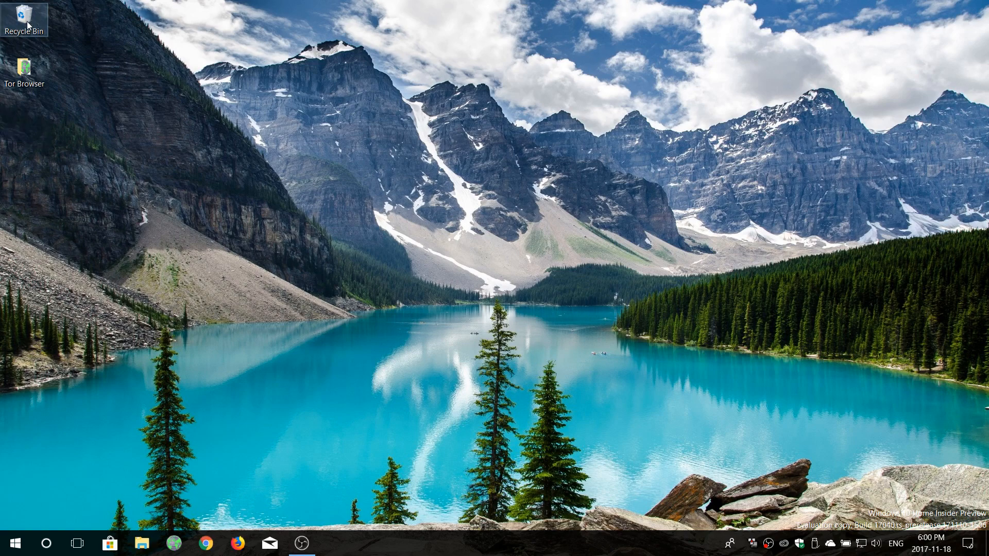
Step: Permanently delete the Discord shortcut from the local desktop
{"action": "left_click", "coordinate": [105, 46]}
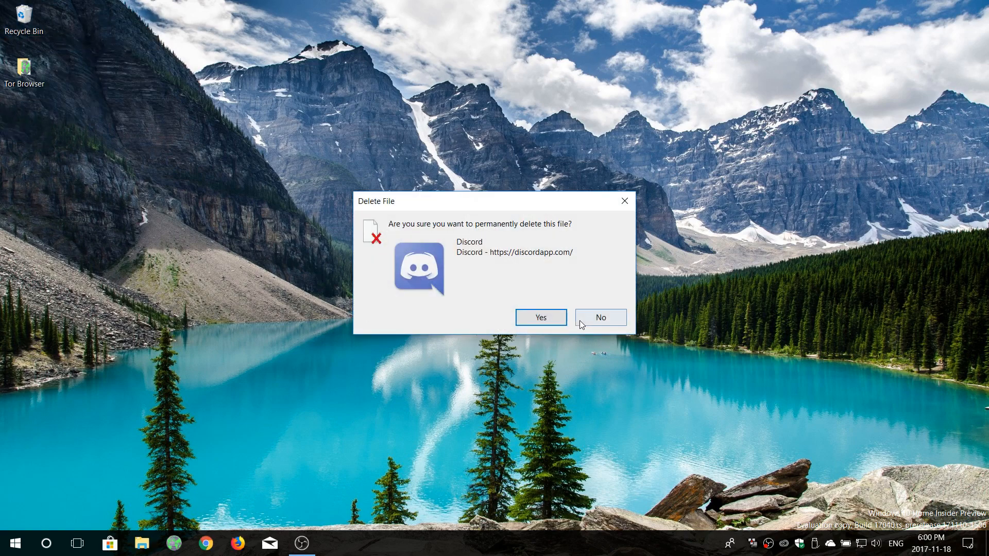
{"action": "left_click", "coordinate": [539, 316]}
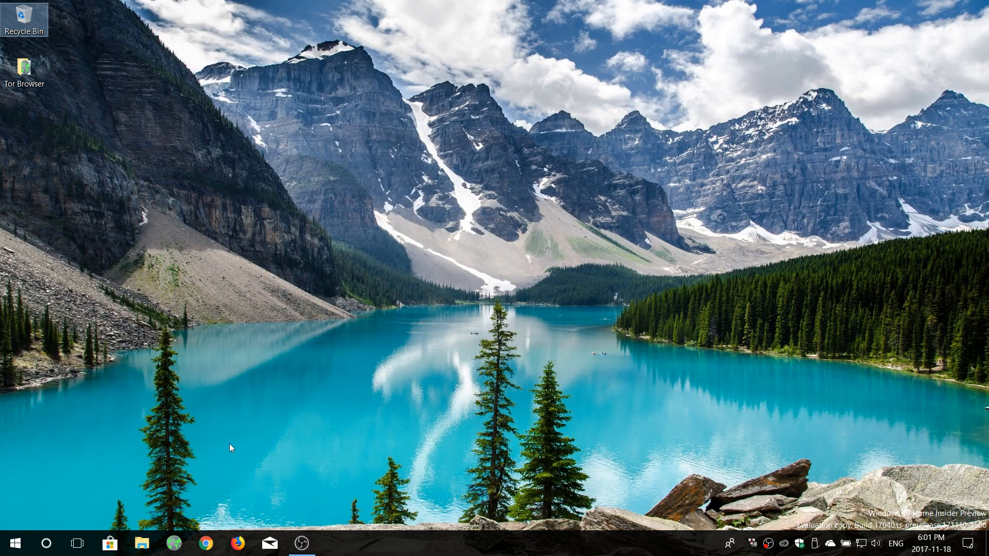
Step: Connect to the computer RYSERVER through Remote Desktop Connection with the saved credentials
{"action": "left_click", "coordinate": [15, 544]}
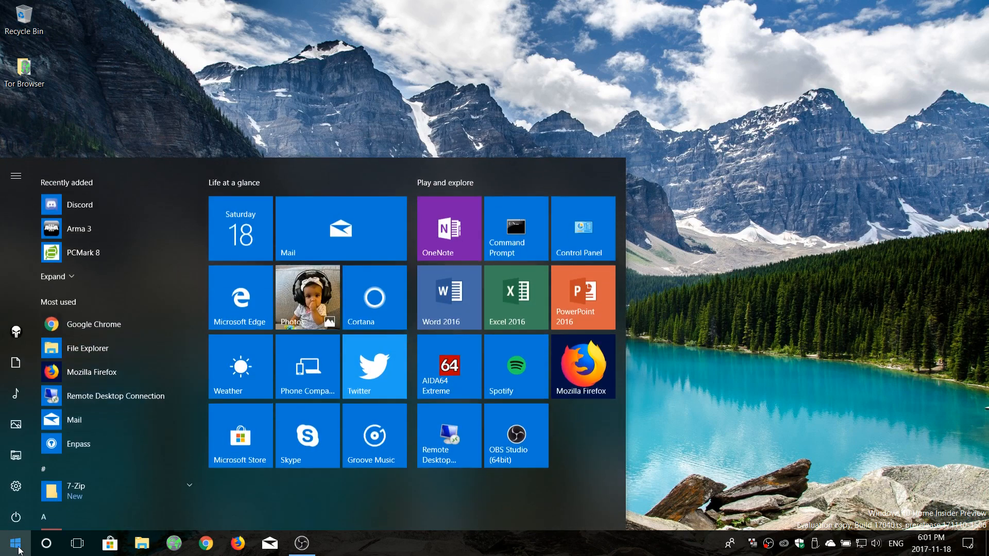
{"action": "left_click", "coordinate": [449, 420]}
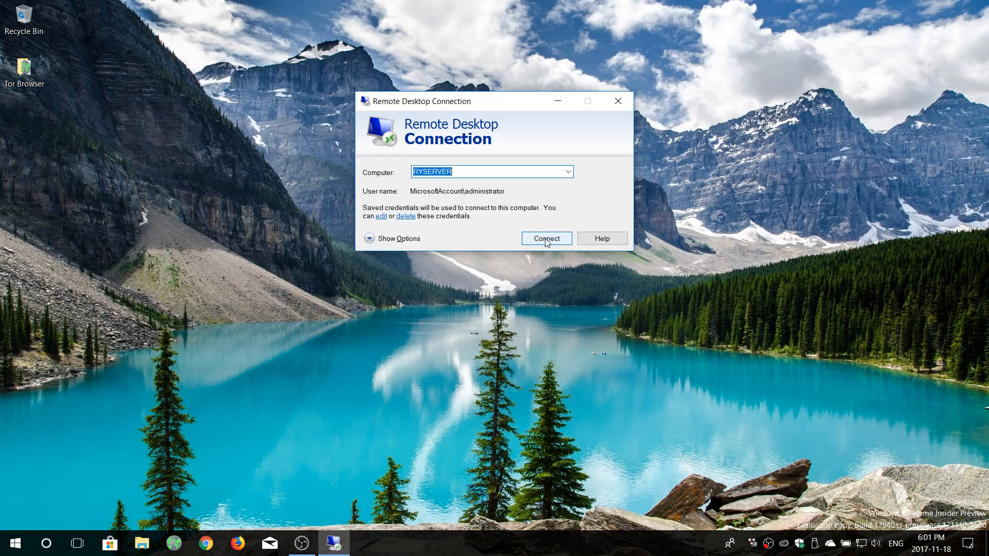
{"action": "left_click", "coordinate": [545, 240]}
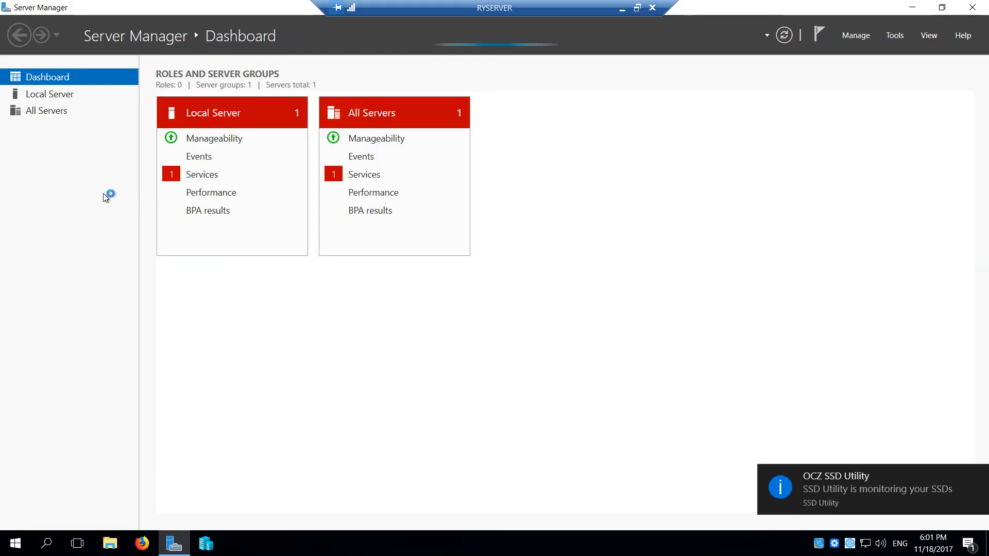
Step: Open Hyper-V Manager on the remote server and bring the Server Manager dashboard back to the front
{"action": "left_click", "coordinate": [206, 547]}
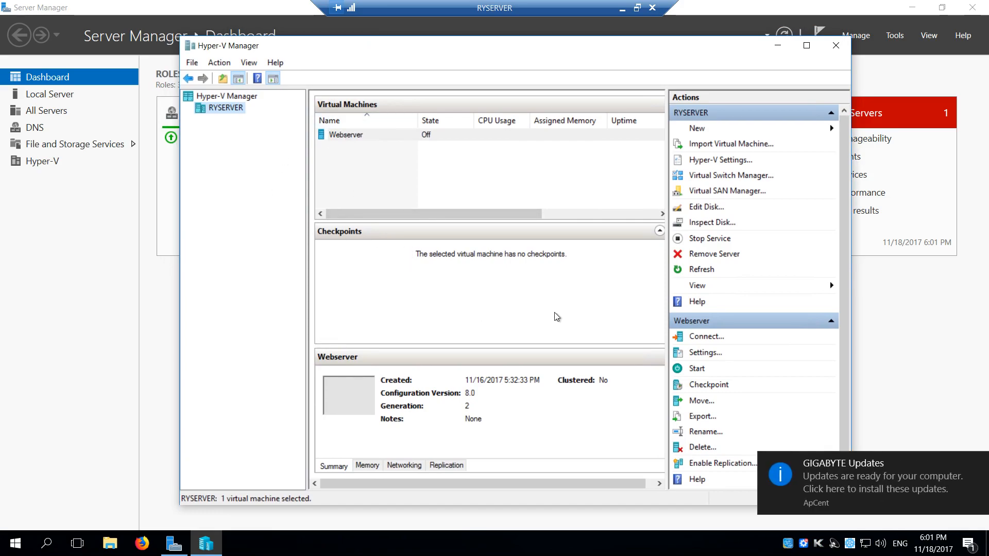
{"action": "left_click", "coordinate": [830, 15]}
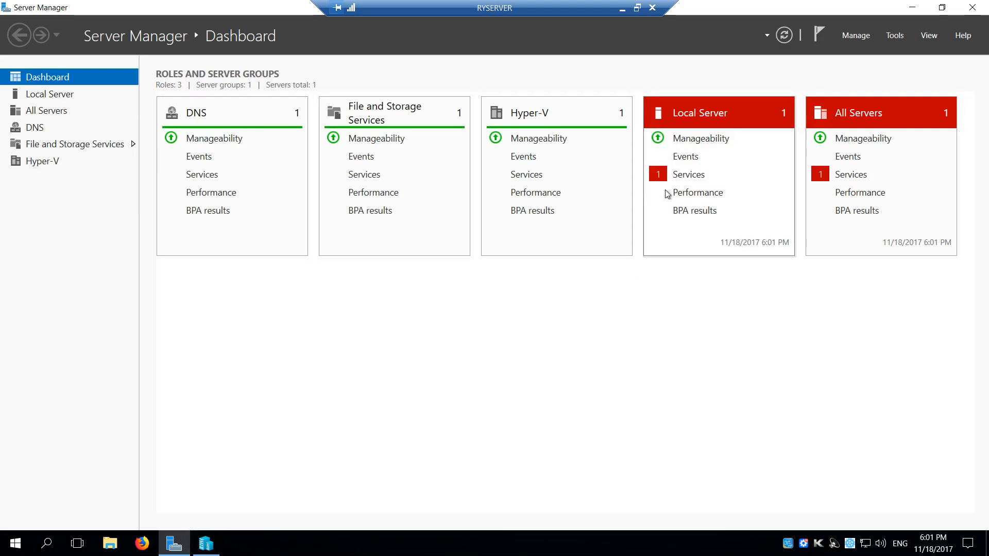
Step: Start the stopped Sync Host service from the Local Server services detail view and close the view
{"action": "left_click", "coordinate": [685, 174]}
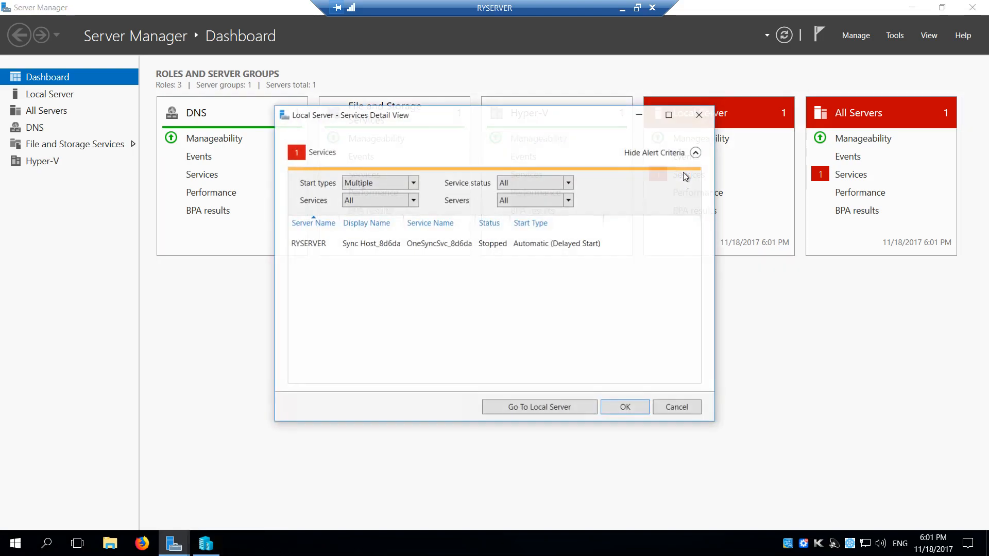
{"action": "right_click", "coordinate": [385, 245]}
{"action": "left_click", "coordinate": [330, 253]}
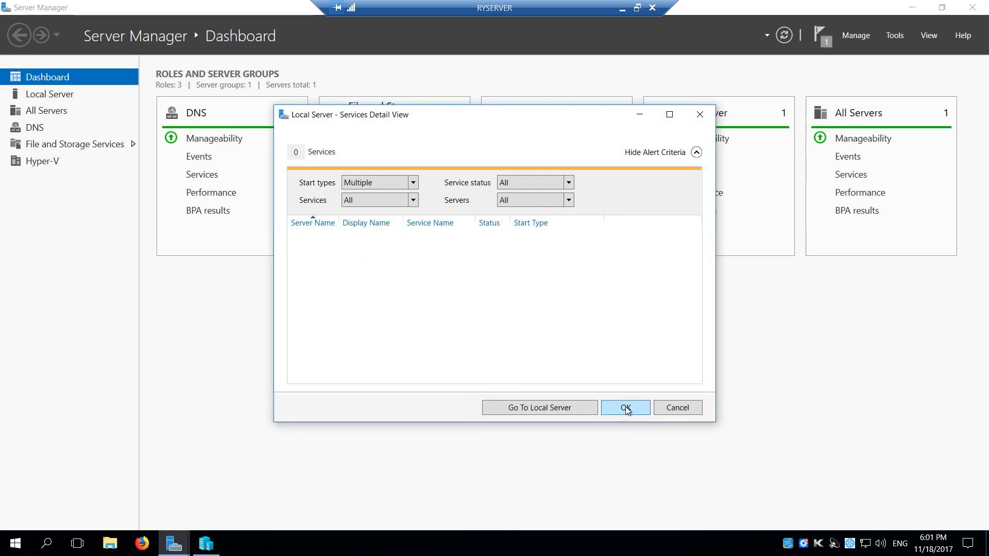
{"action": "left_click", "coordinate": [622, 409]}
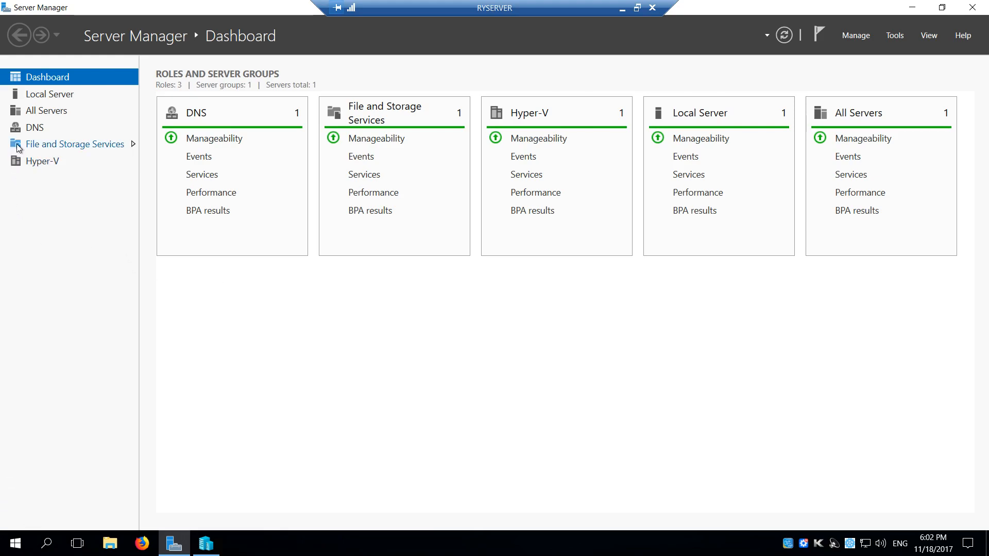
Step: Examine the storage pools under File and Storage Services, minimise Server Manager and select the Webserver virtual machine in Hyper-V Manager
{"action": "left_click", "coordinate": [65, 146]}
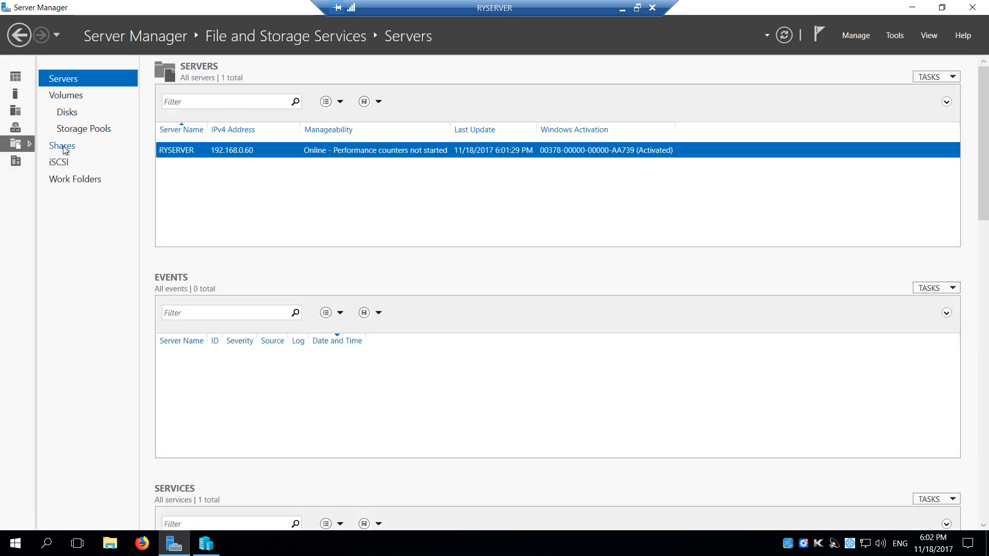
{"action": "left_click", "coordinate": [99, 129]}
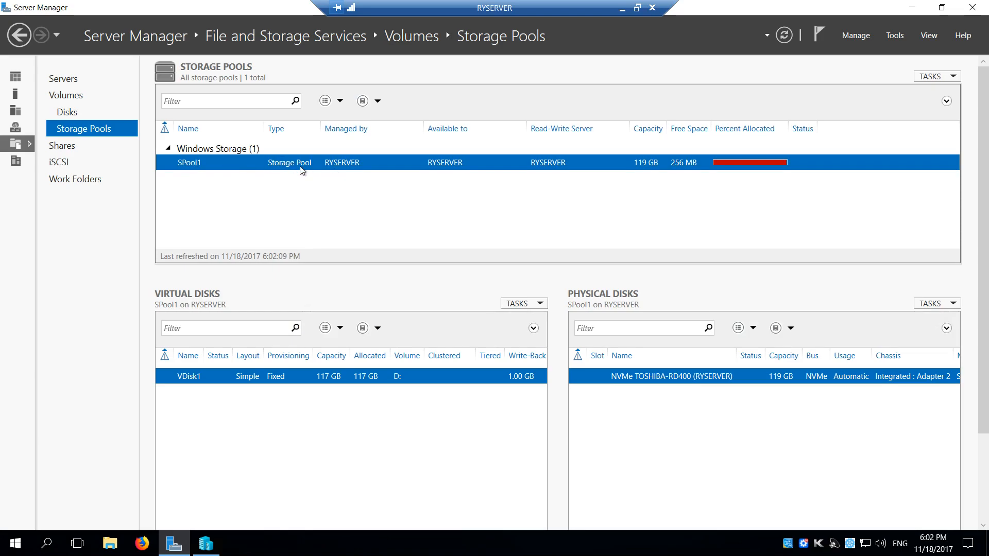
{"action": "left_click", "coordinate": [912, 7]}
{"action": "left_click", "coordinate": [333, 137]}
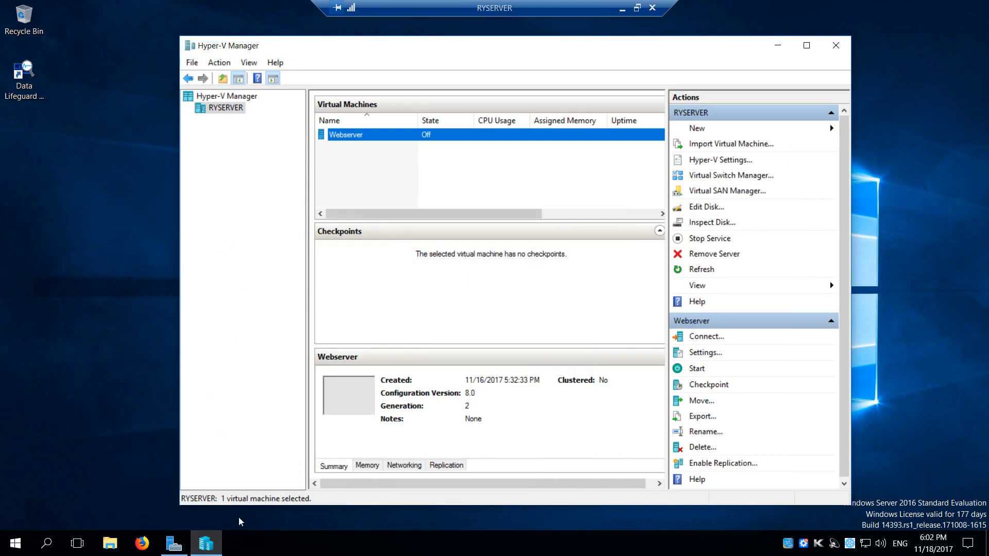
Step: Open the NVMEVDisk1 (D:) drive in File Explorer and select the Webserver folder
{"action": "left_click", "coordinate": [110, 543]}
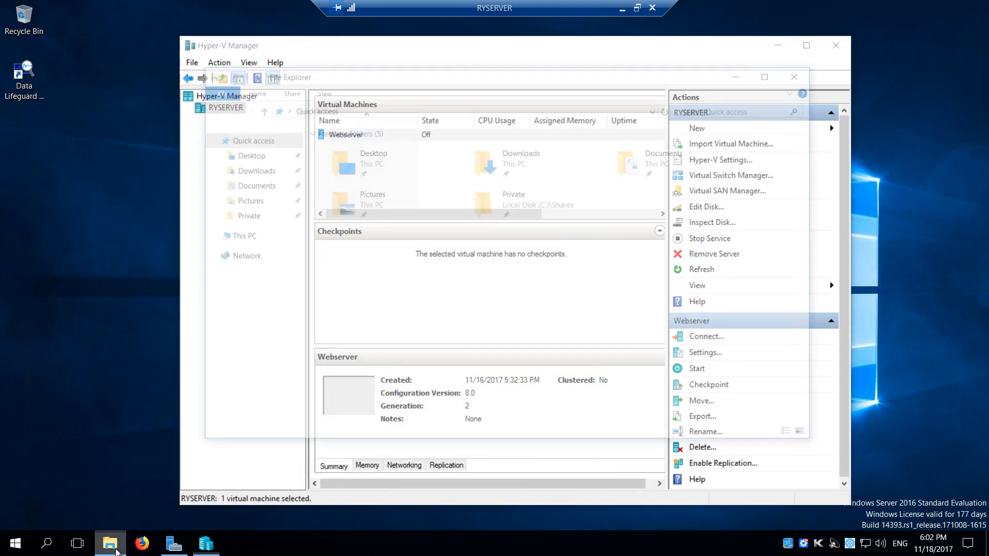
{"action": "left_click", "coordinate": [241, 238]}
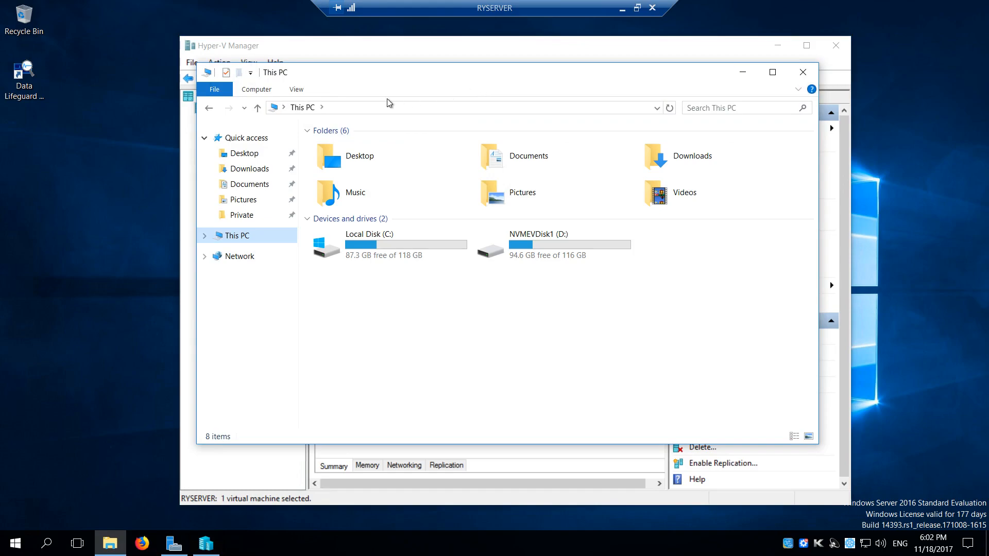
{"action": "left_click_drag", "start_coordinate": [417, 75], "coordinate": [305, 90]}
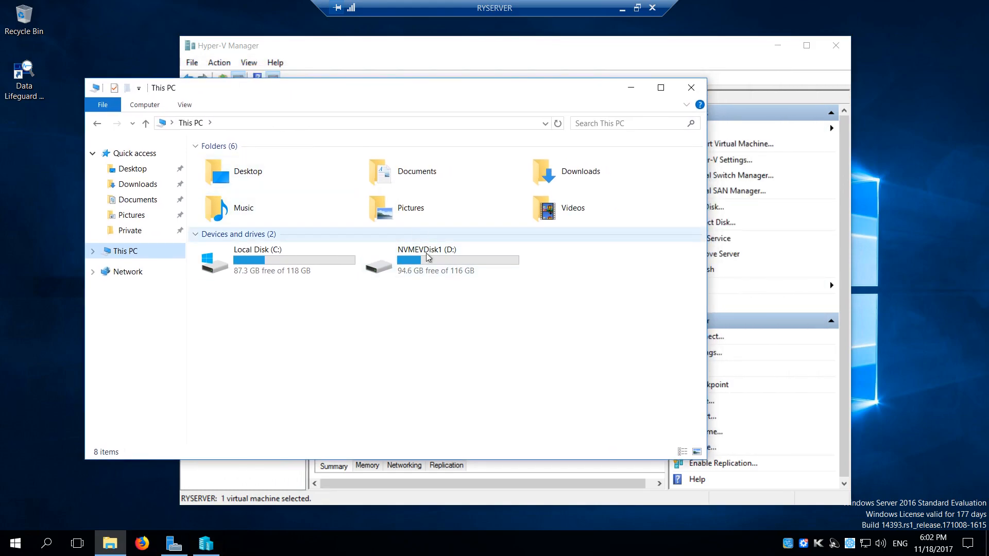
{"action": "left_click", "coordinate": [432, 267]}
{"action": "double_click", "coordinate": [432, 269]}
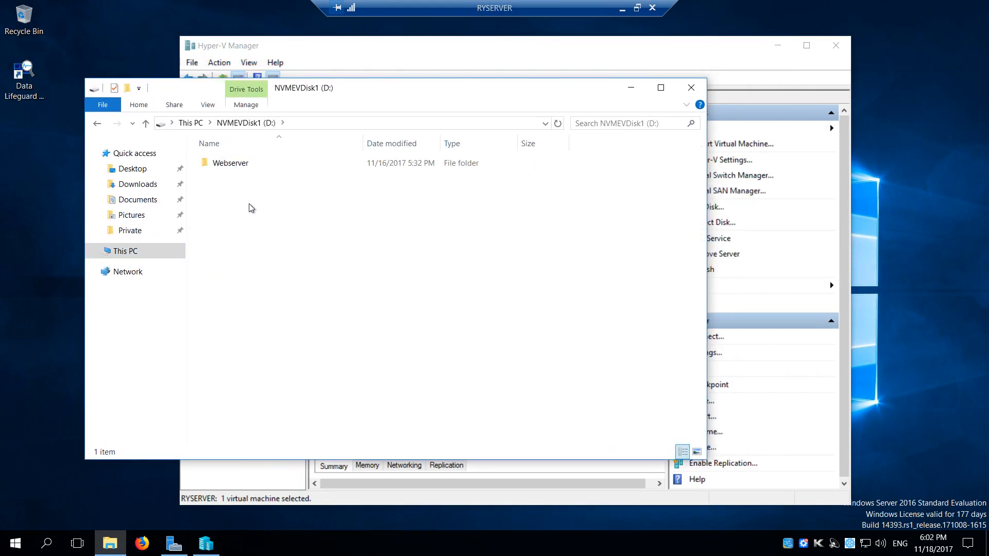
{"action": "left_click", "coordinate": [250, 165]}
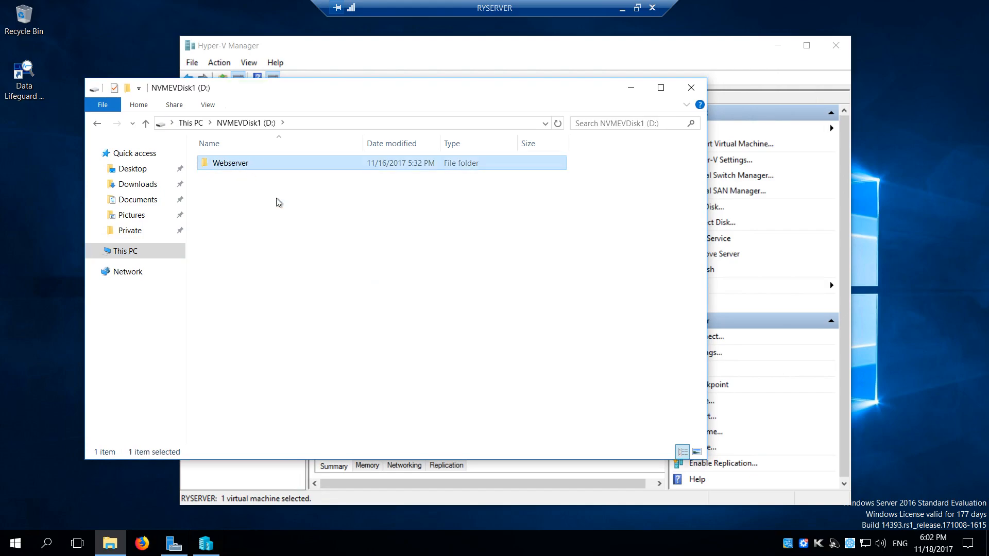
Step: Delete the Webserver virtual machine in Hyper-V Manager, opting out of further confirmation prompts, and close Hyper-V Manager
{"action": "left_click", "coordinate": [467, 60]}
{"action": "right_click", "coordinate": [365, 137]}
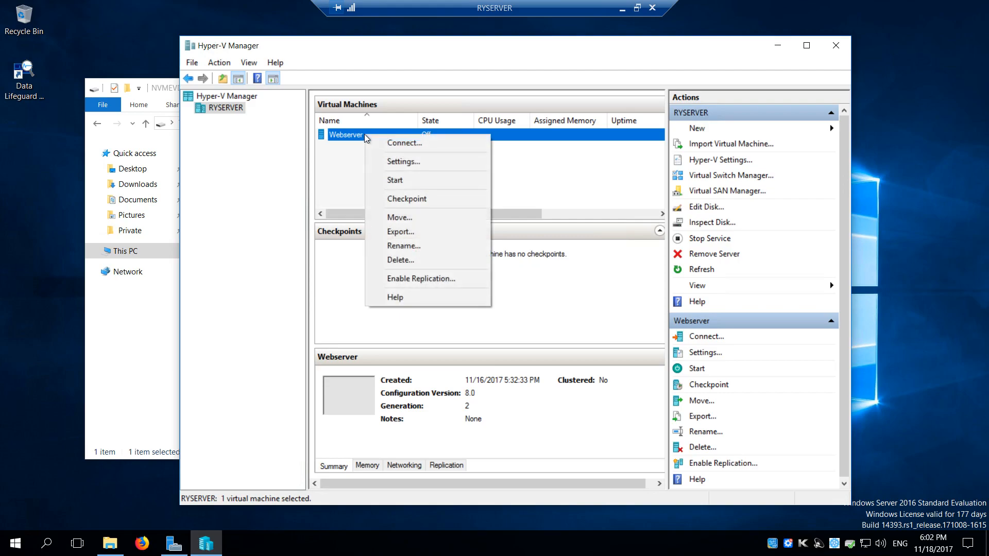
{"action": "left_click", "coordinate": [415, 261]}
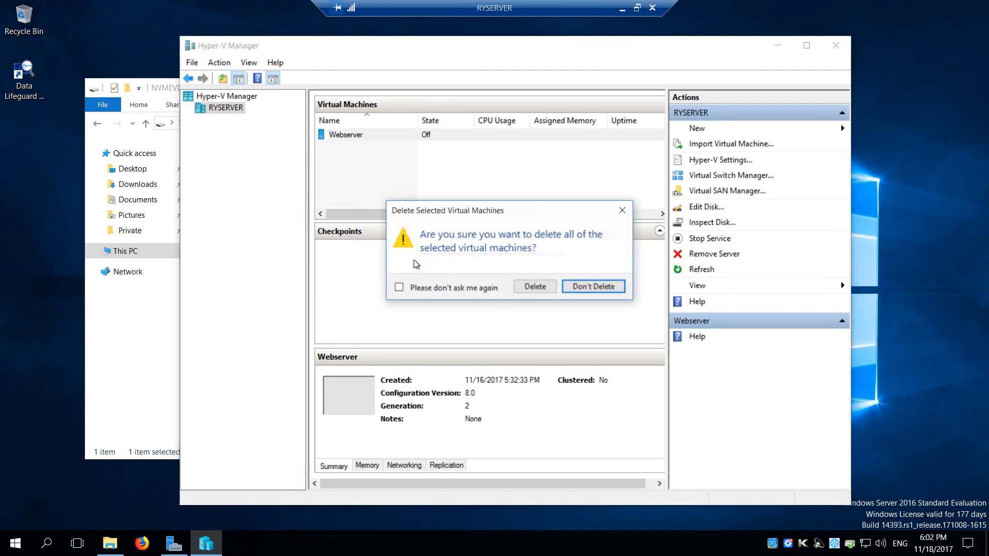
{"action": "left_click", "coordinate": [427, 291]}
{"action": "left_click", "coordinate": [521, 288]}
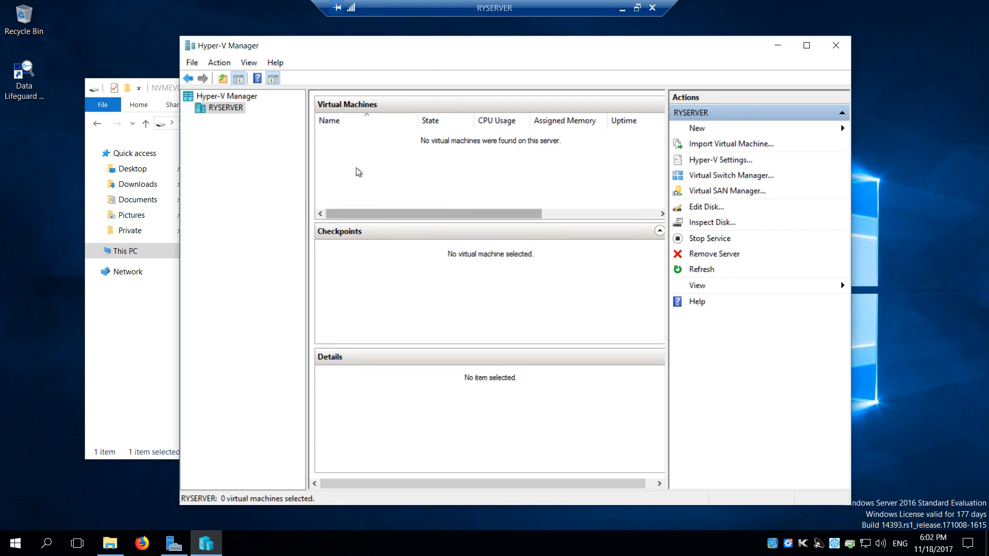
{"action": "left_click", "coordinate": [836, 45]}
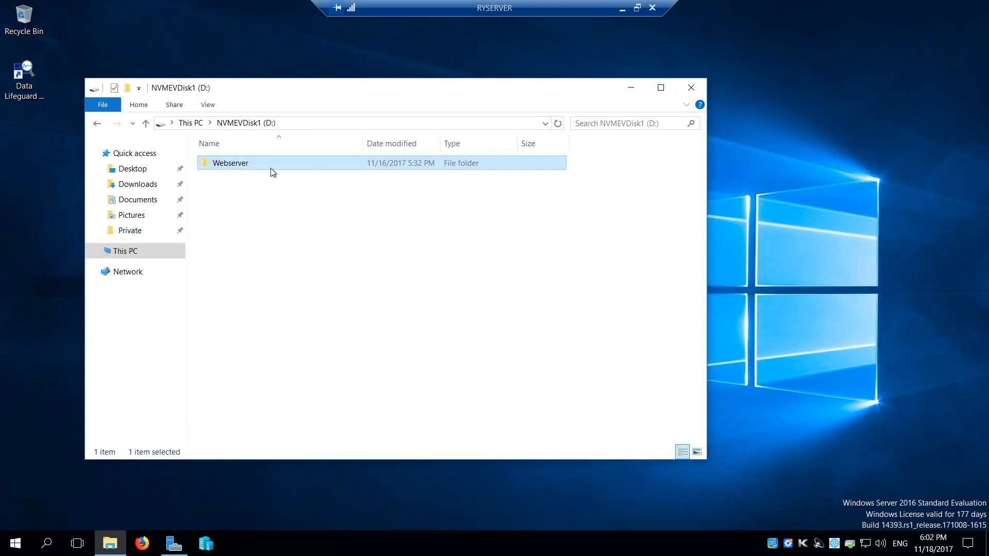
Step: Examine the Virtual Machines and Virtual Hard Disks folders inside the Webserver folder and select Webserver.vhdx
{"action": "right_click", "coordinate": [267, 162]}
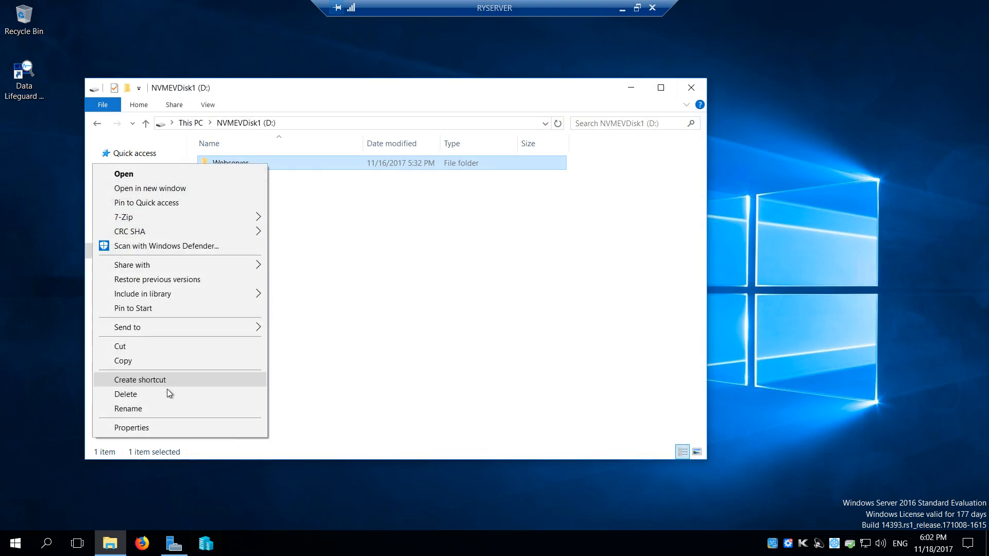
{"action": "double_click", "coordinate": [268, 161]}
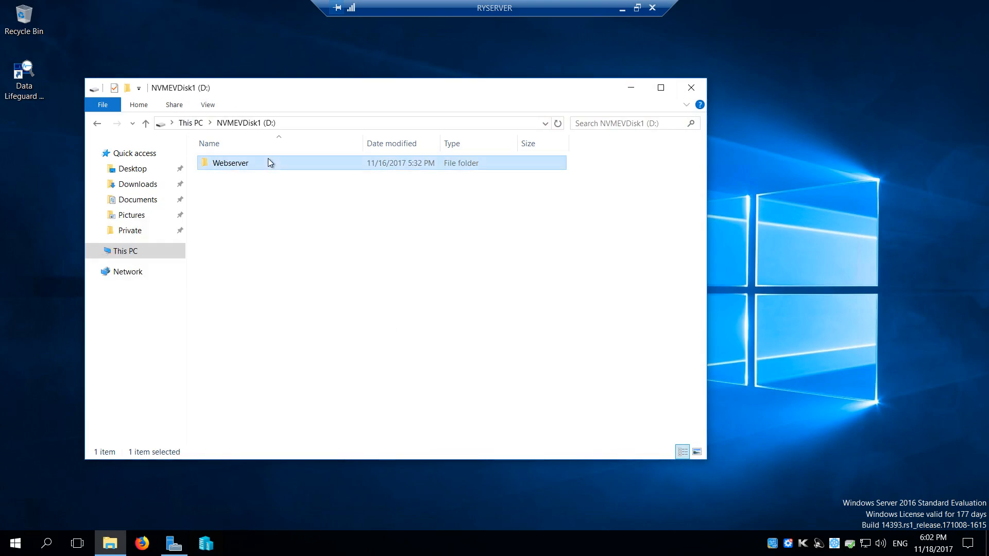
{"action": "double_click", "coordinate": [261, 168]}
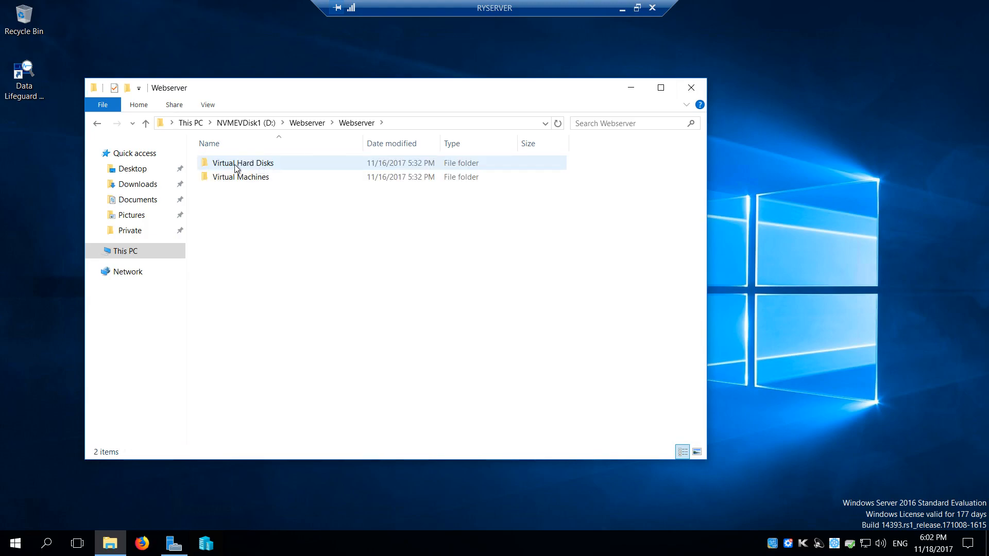
{"action": "double_click", "coordinate": [252, 179]}
{"action": "left_click", "coordinate": [345, 127]}
{"action": "double_click", "coordinate": [223, 162]}
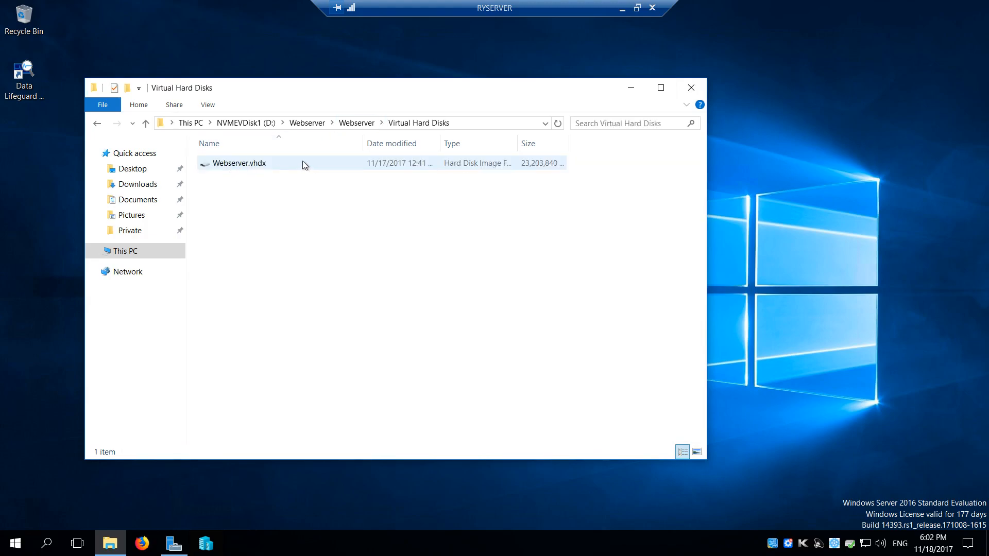
{"action": "left_click", "coordinate": [460, 163]}
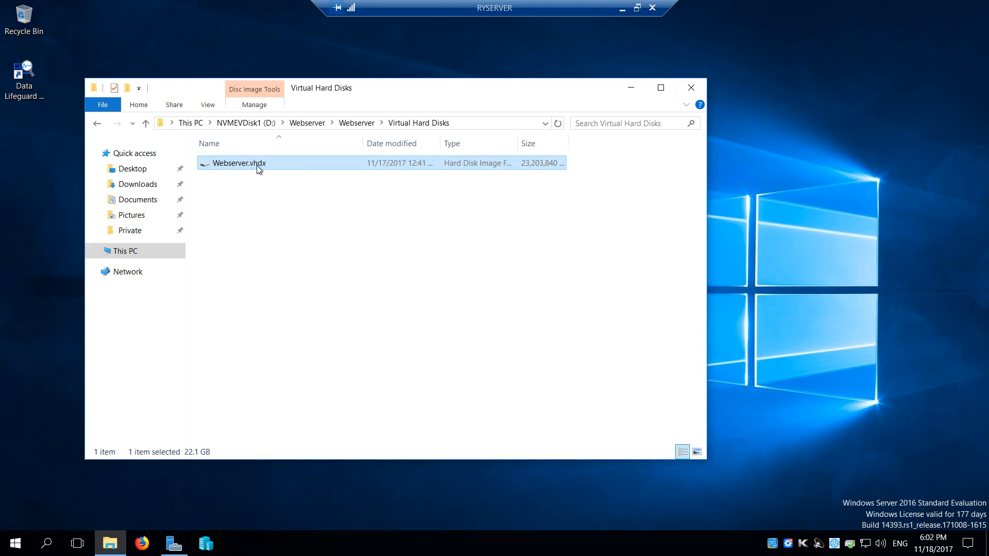
Step: Permanently delete the Webserver folder from the NVMEVDisk1 (D:) drive and return to This PC
{"action": "left_click", "coordinate": [155, 250]}
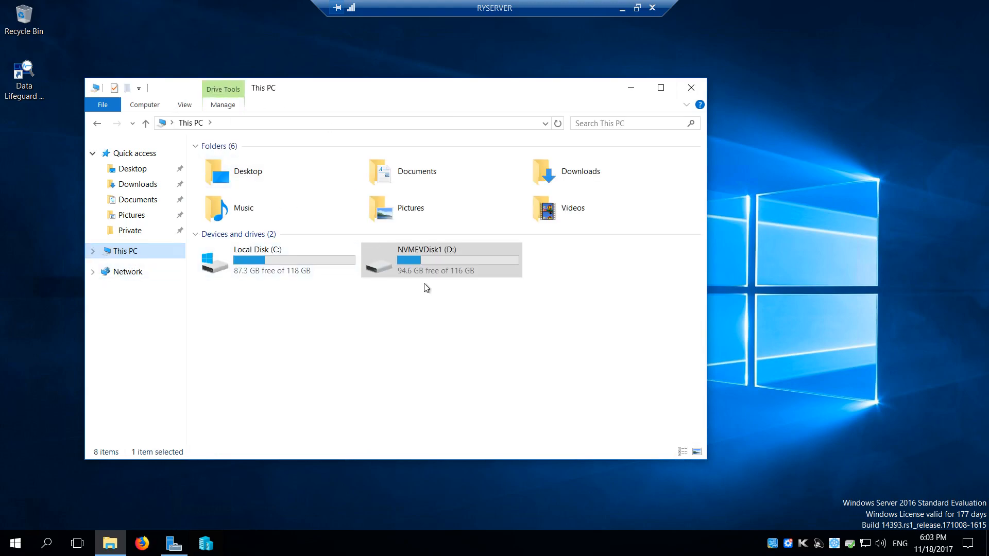
{"action": "right_click", "coordinate": [429, 266]}
{"action": "left_click", "coordinate": [562, 262]}
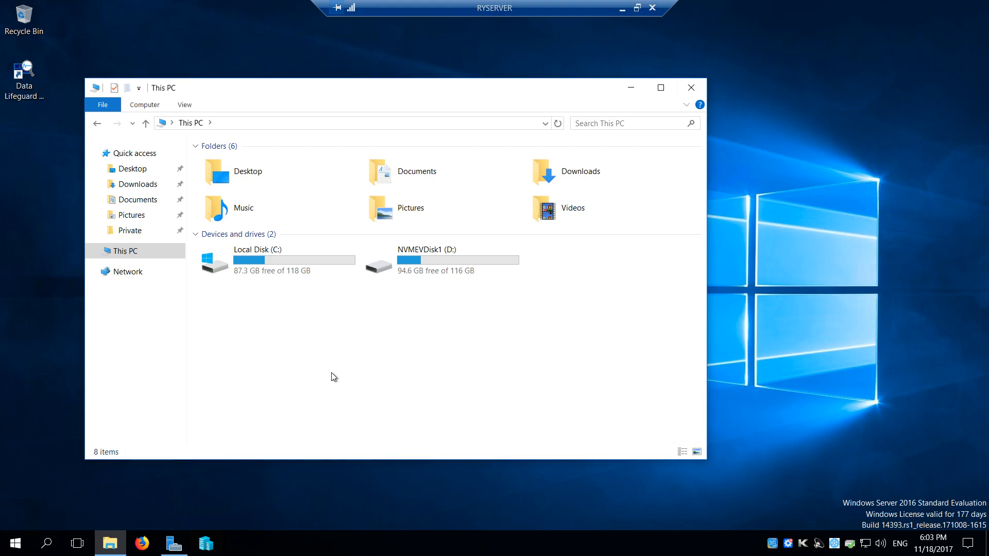
{"action": "double_click", "coordinate": [432, 264]}
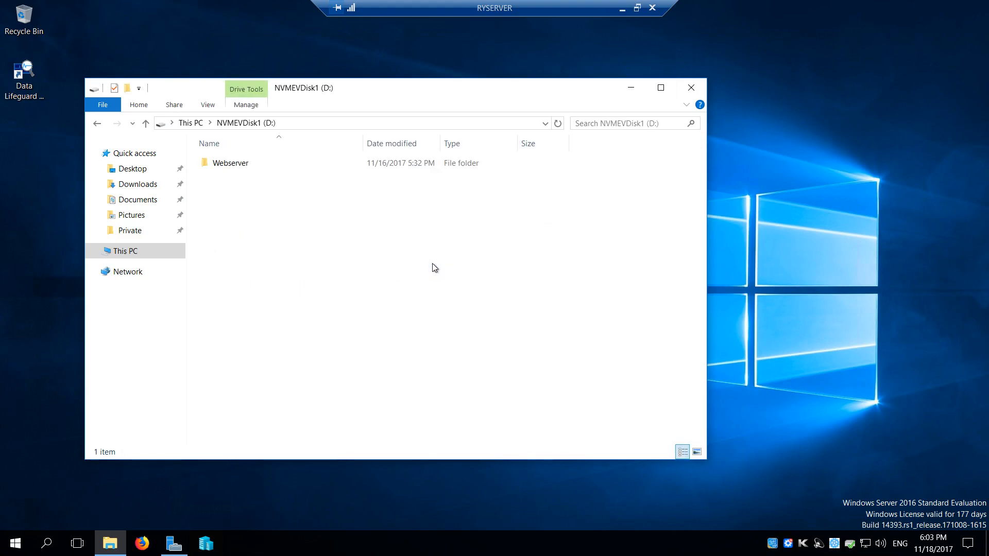
{"action": "left_click", "coordinate": [243, 164]}
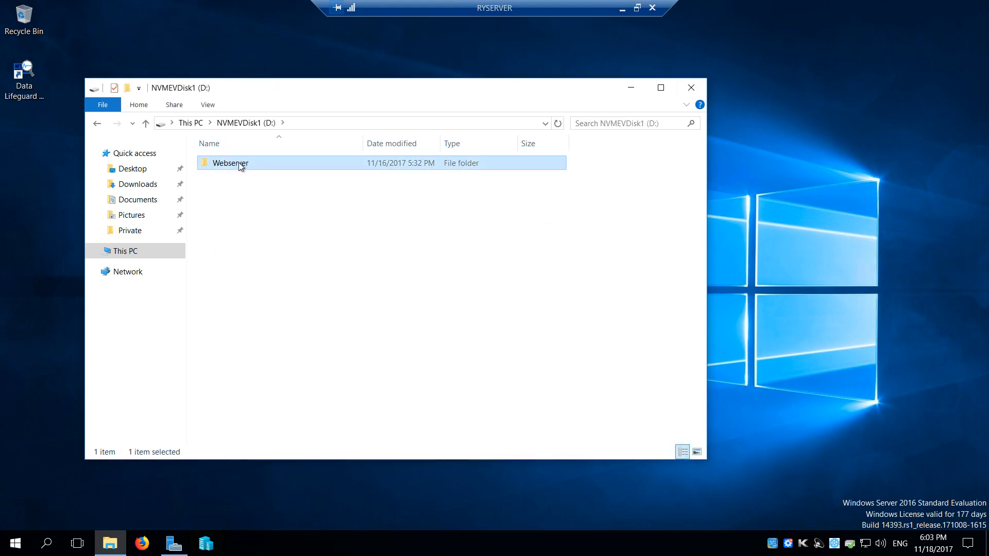
{"action": "right_click", "coordinate": [241, 165]}
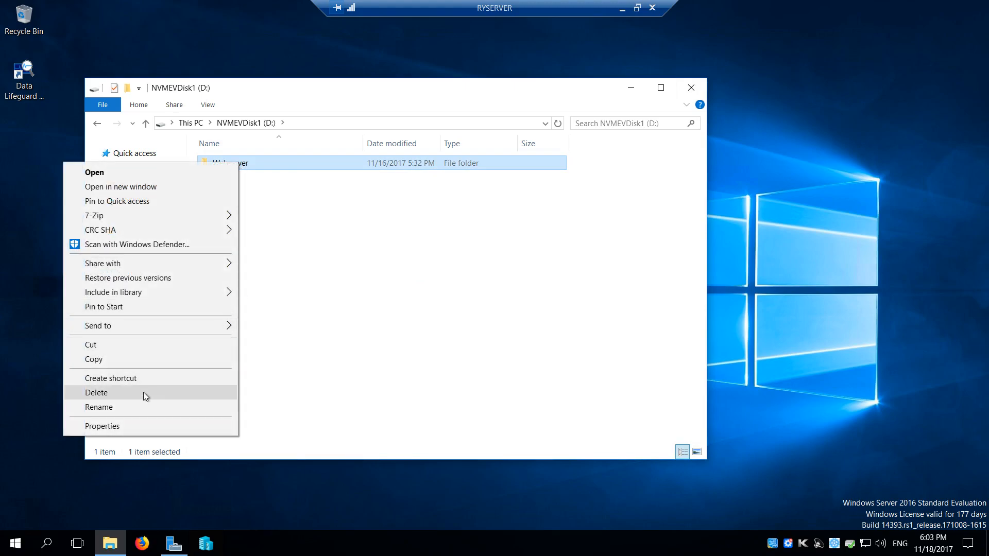
{"action": "left_click", "coordinate": [144, 391]}
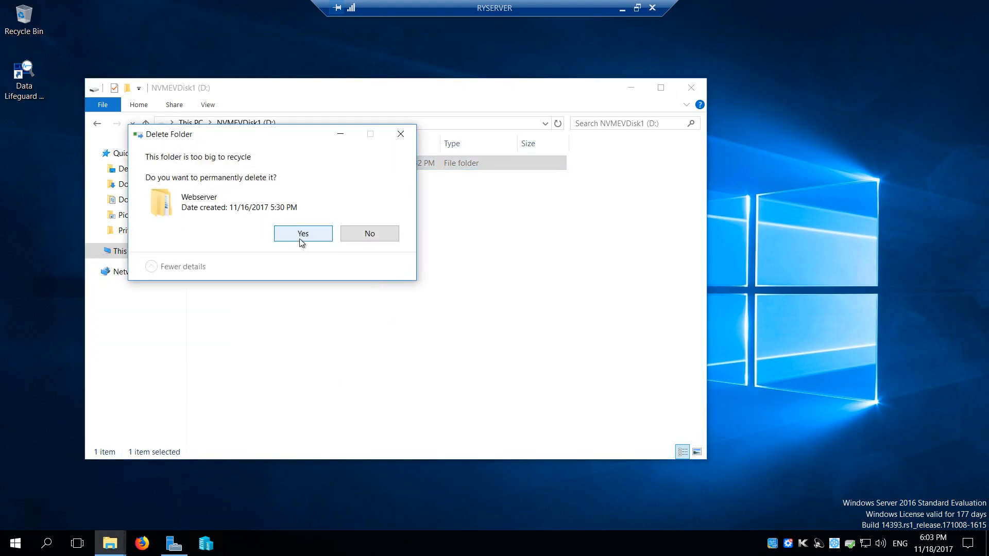
{"action": "left_click", "coordinate": [303, 234]}
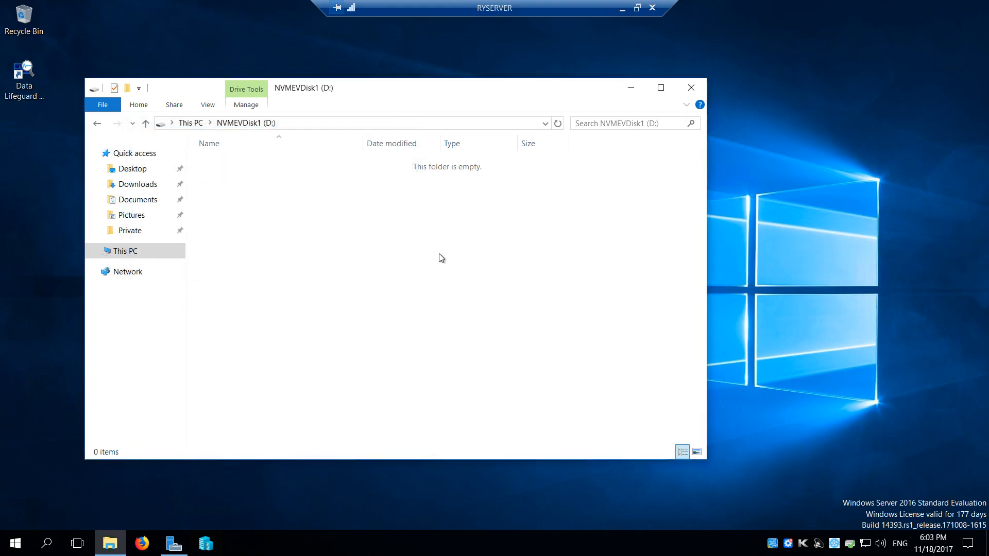
{"action": "left_click", "coordinate": [188, 124]}
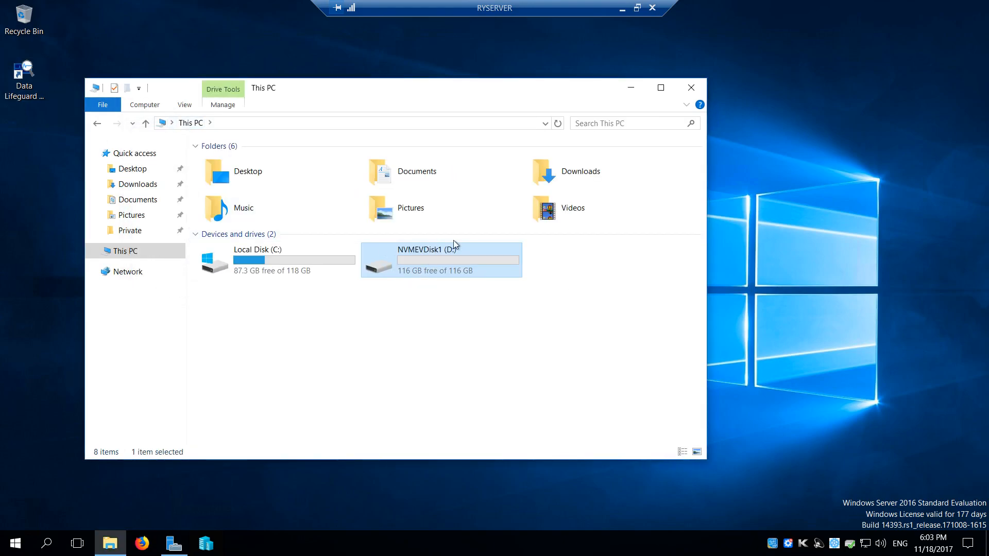
Step: Close File Explorer and examine the disks, volumes and storage pools of RYSERVER in Server Manager
{"action": "left_click", "coordinate": [691, 87]}
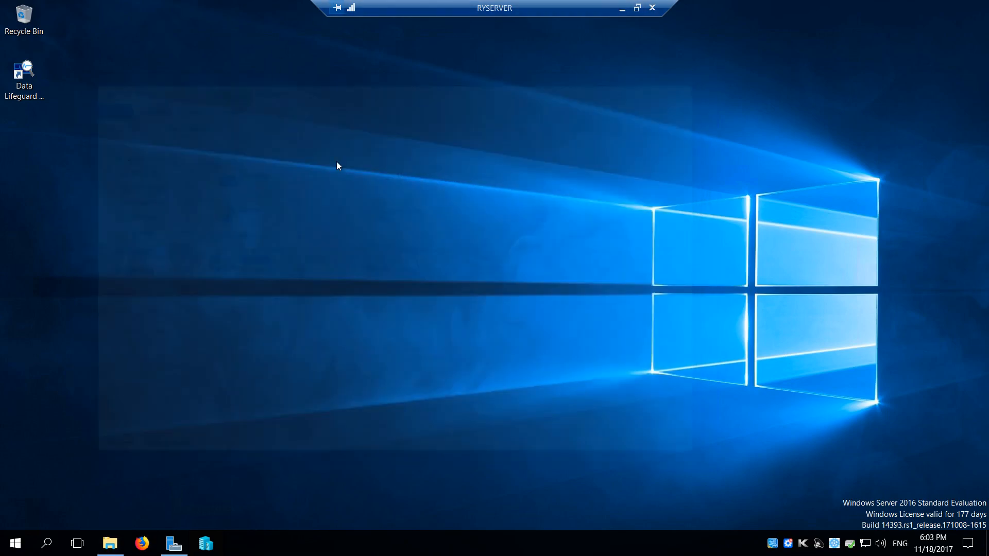
{"action": "left_click", "coordinate": [174, 543]}
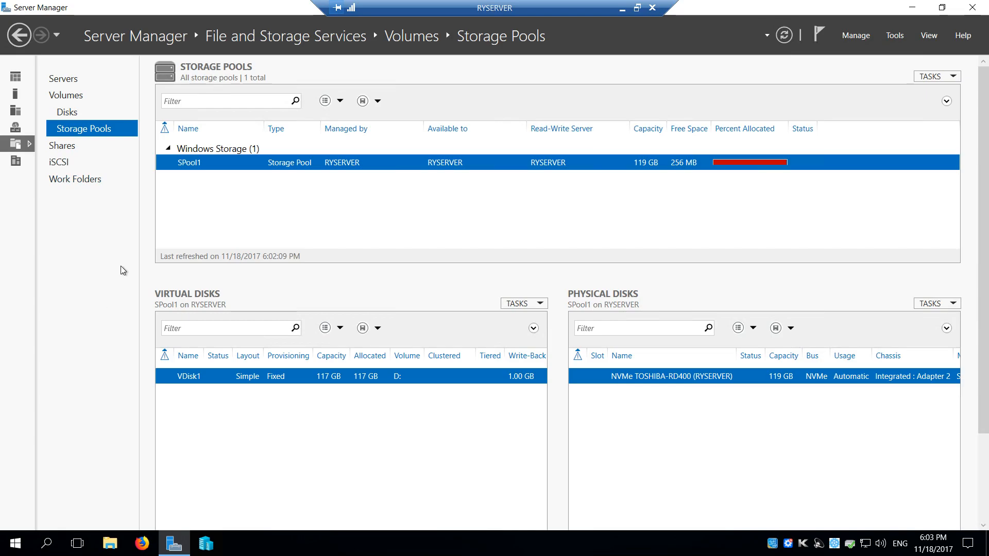
{"action": "left_click", "coordinate": [70, 114]}
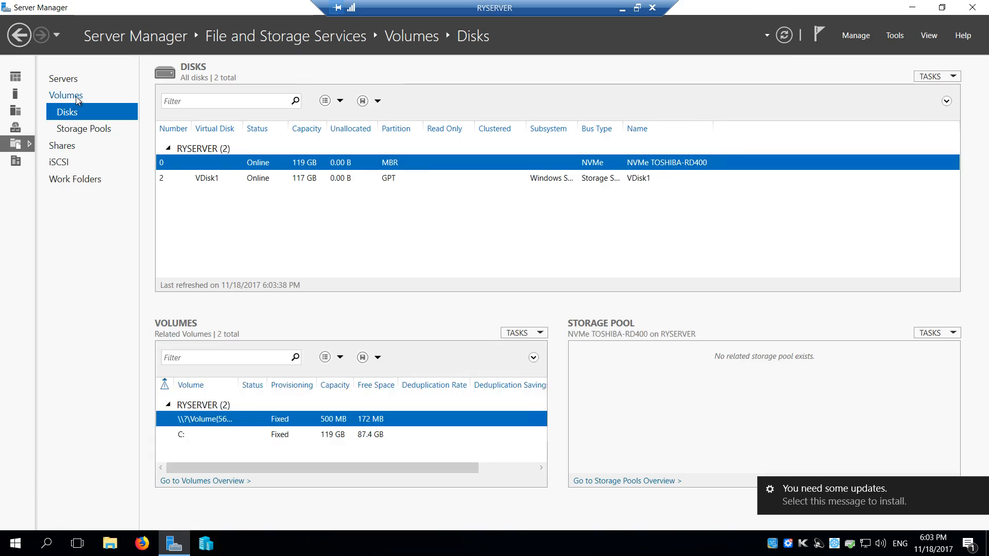
{"action": "left_click", "coordinate": [76, 97]}
{"action": "left_click", "coordinate": [260, 193]}
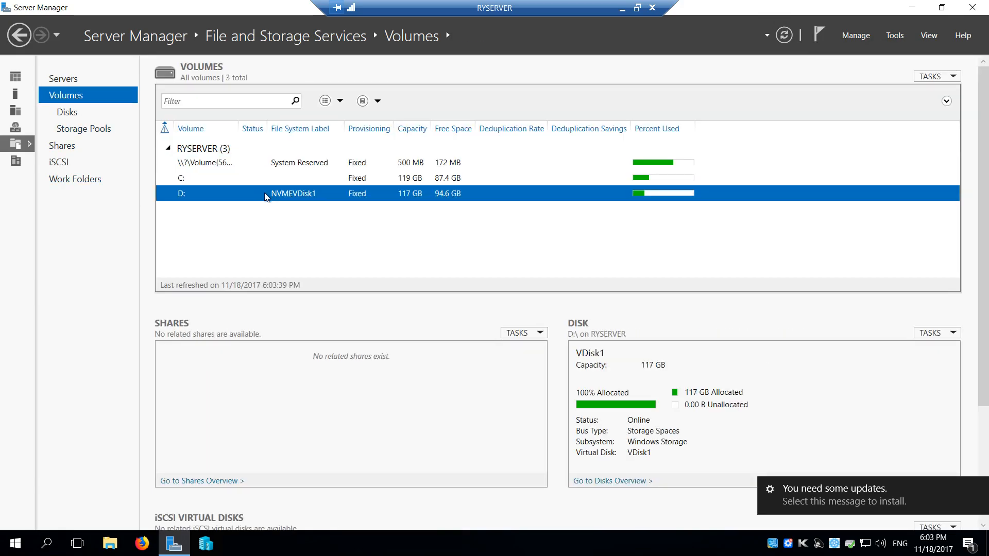
{"action": "left_click", "coordinate": [93, 129]}
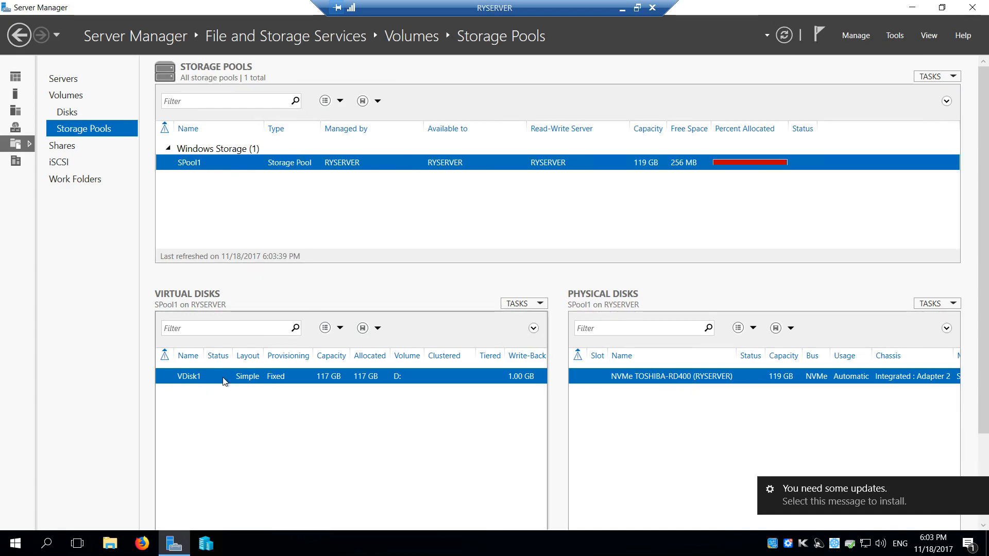
{"action": "left_click", "coordinate": [77, 114]}
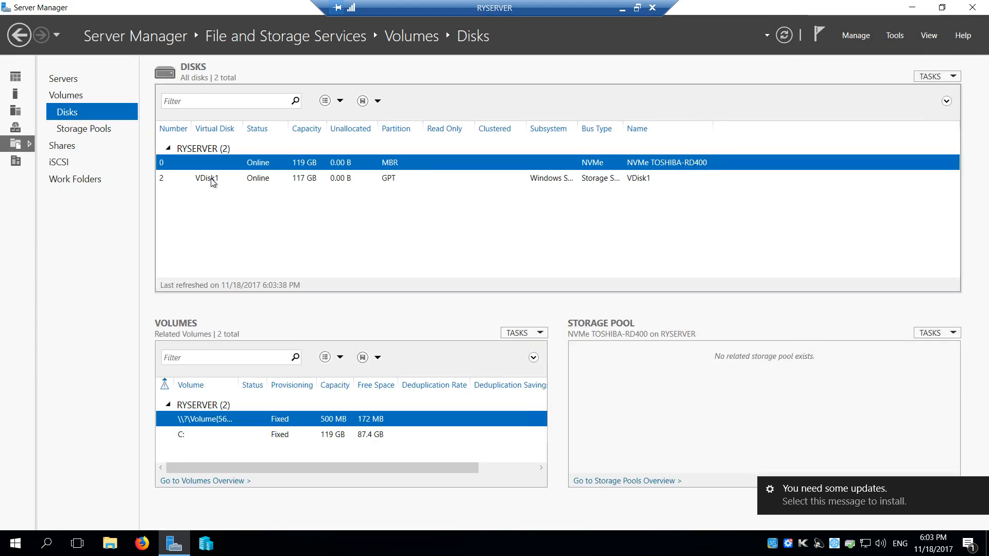
Step: Format the NVMEVDisk1 (D:) volume as NTFS with the default allocation unit size, keeping the label NVMEVDisk1
{"action": "left_click", "coordinate": [77, 96]}
{"action": "right_click", "coordinate": [308, 197]}
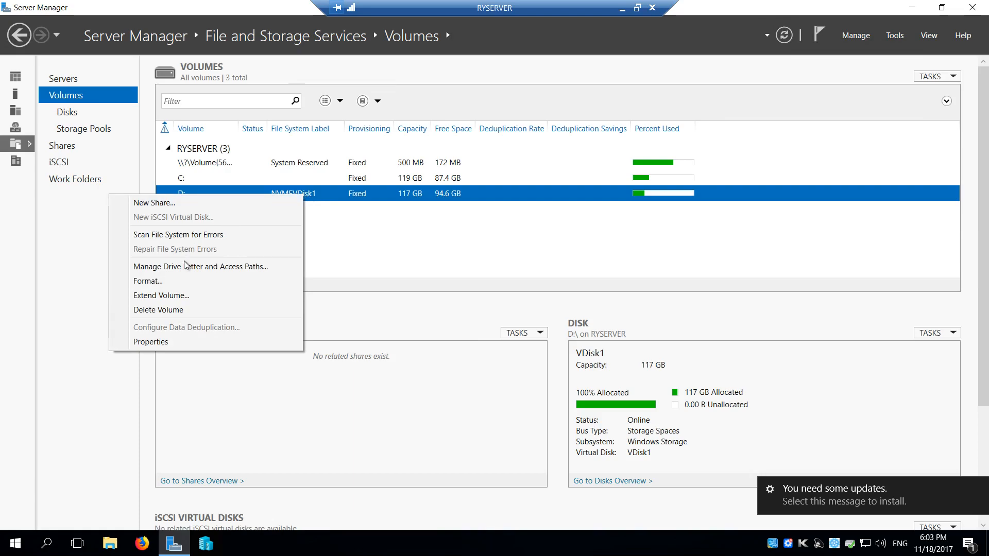
{"action": "left_click", "coordinate": [155, 281]}
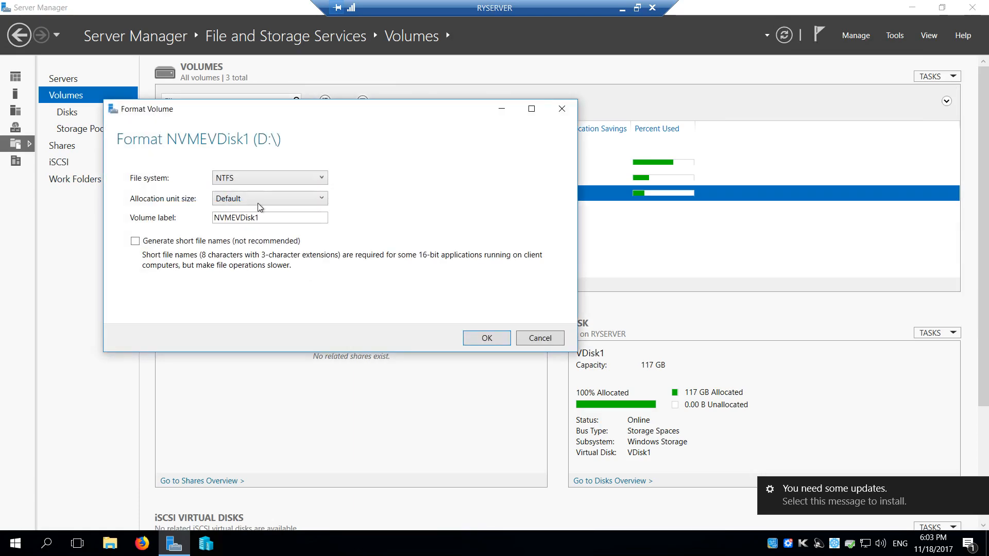
{"action": "left_click", "coordinate": [489, 339]}
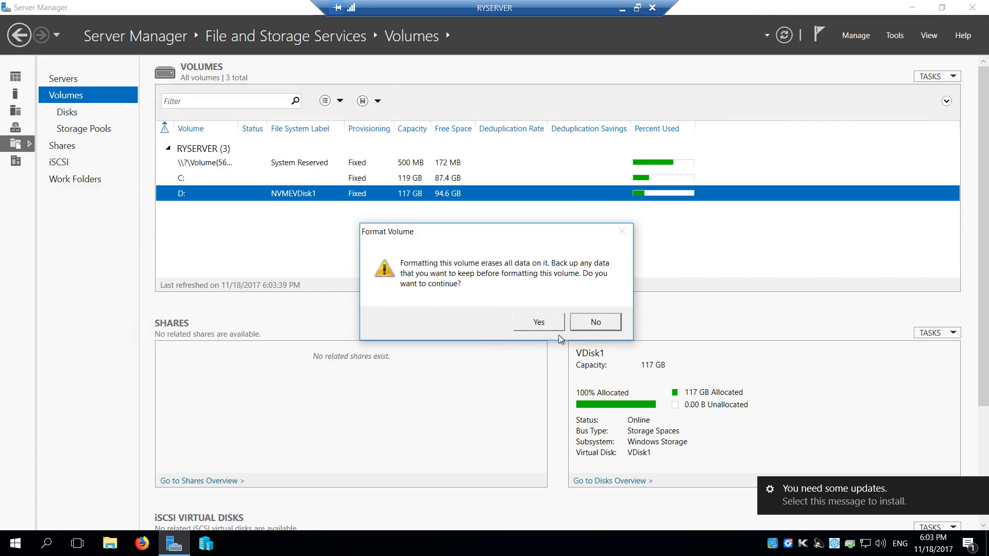
{"action": "left_click", "coordinate": [526, 323]}
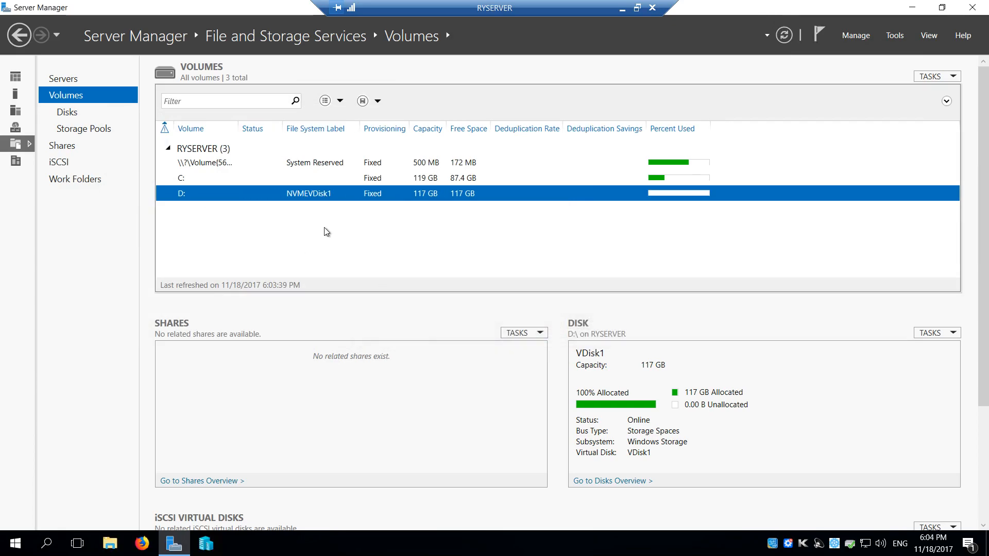
Step: Delete the NVMEVDisk1 (D:) volume from the server
{"action": "right_click", "coordinate": [260, 198]}
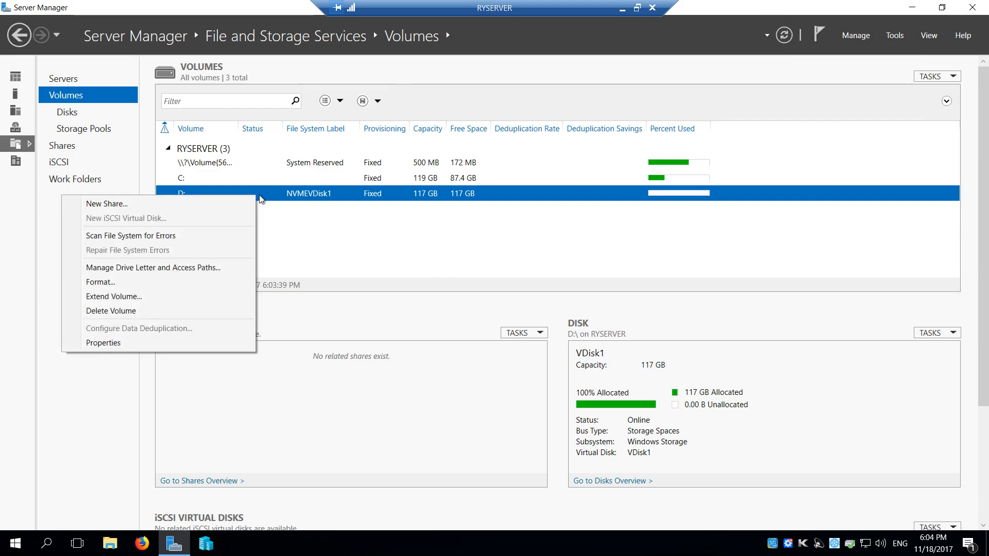
{"action": "left_click", "coordinate": [132, 311]}
{"action": "left_click", "coordinate": [527, 324]}
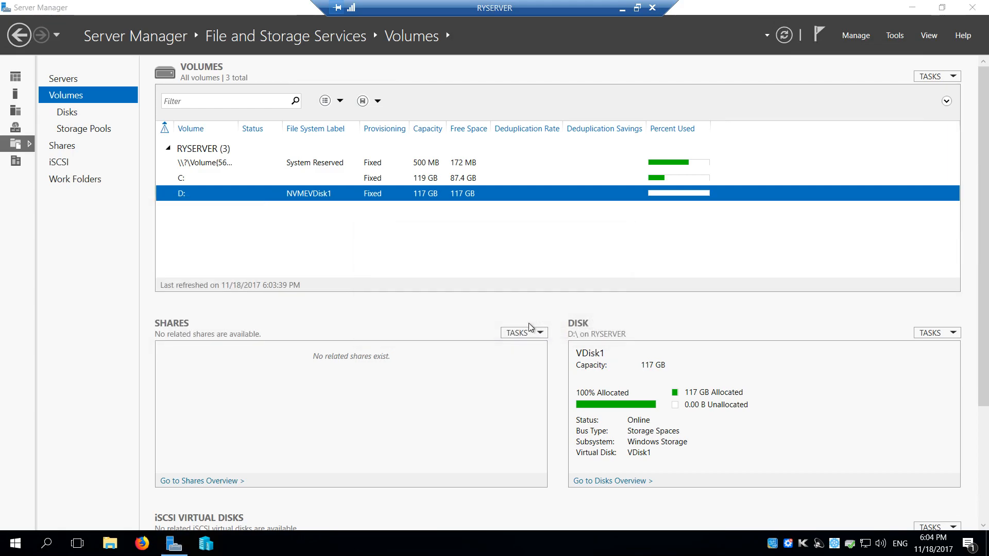
Step: Reset the VDisk1 disk in the server's disk list, erasing all data on it
{"action": "left_click", "coordinate": [72, 113]}
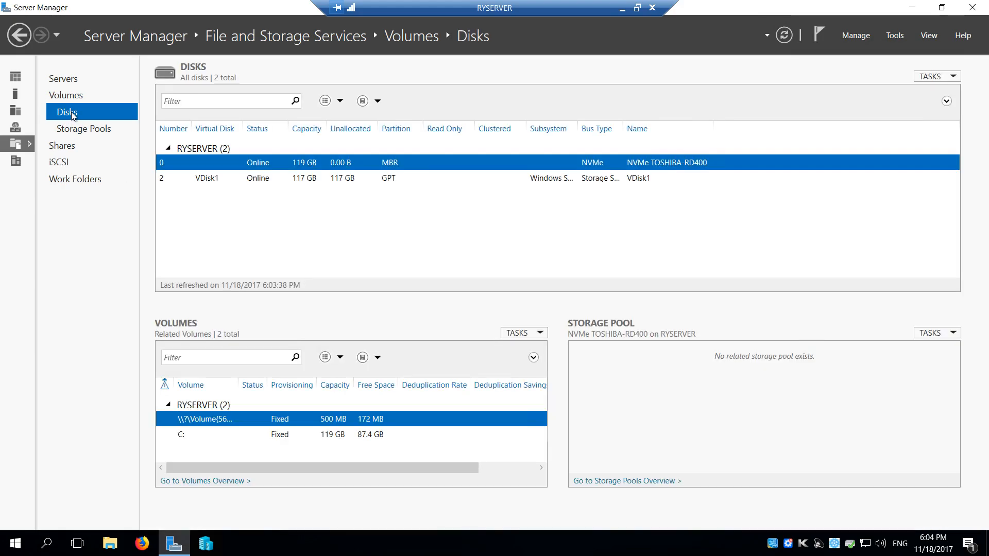
{"action": "left_click", "coordinate": [223, 177]}
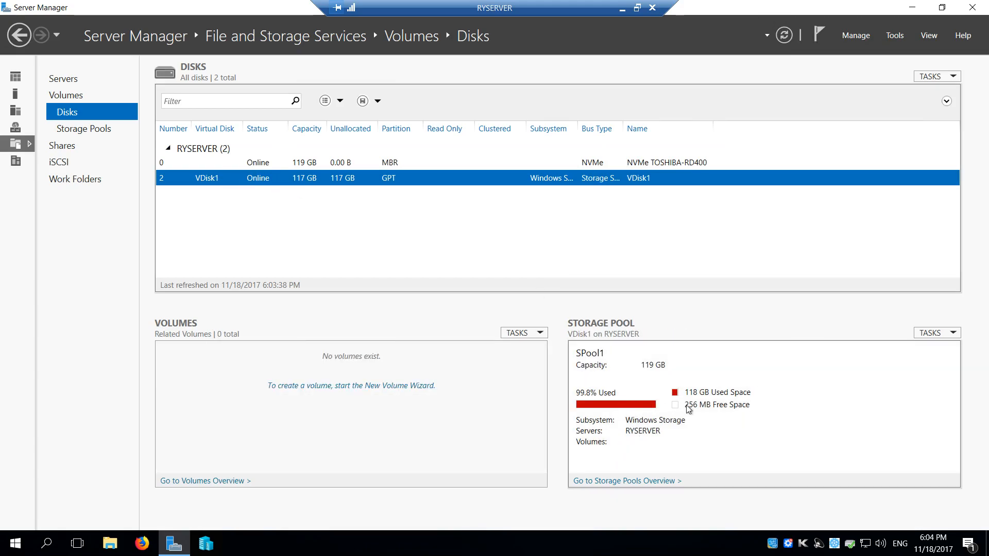
{"action": "right_click", "coordinate": [209, 180]}
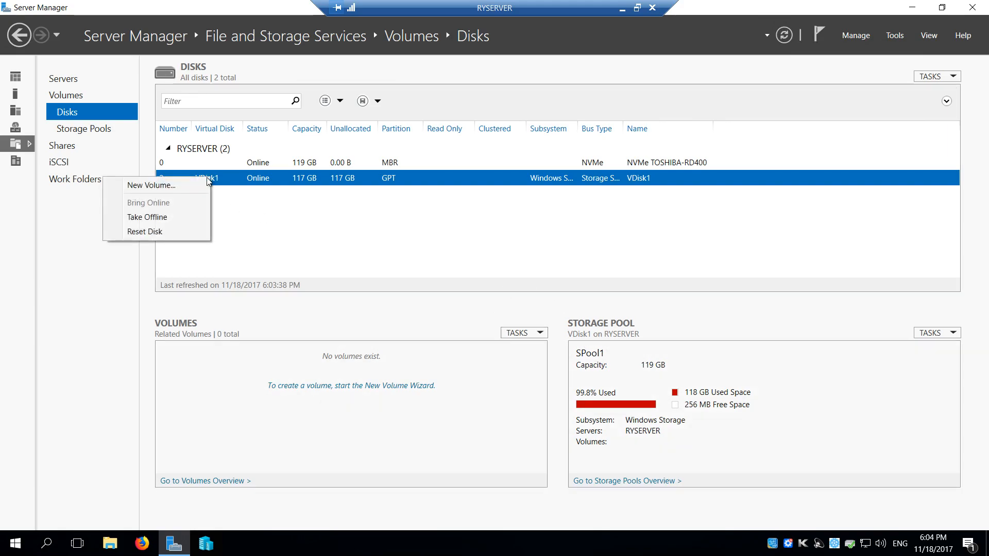
{"action": "left_click", "coordinate": [159, 232]}
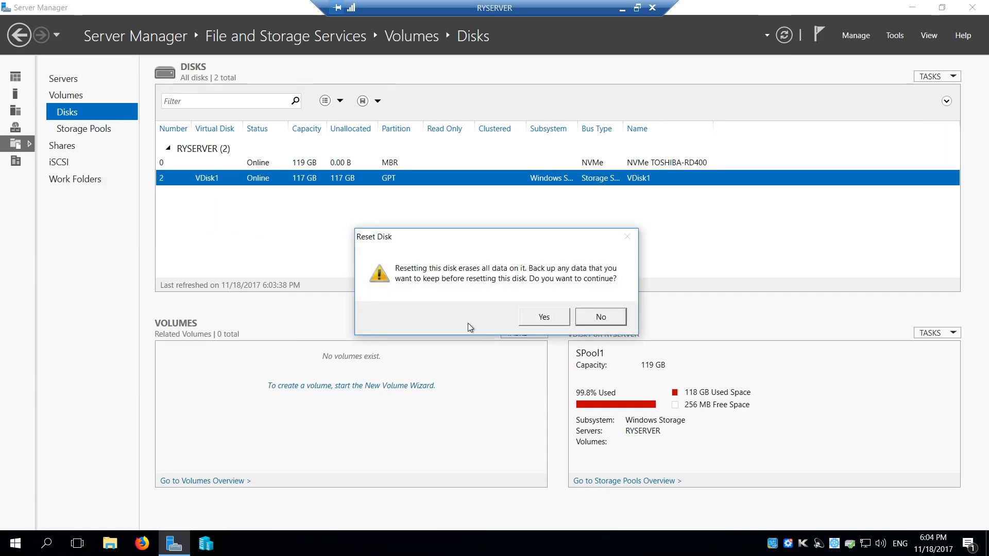
{"action": "left_click", "coordinate": [541, 316]}
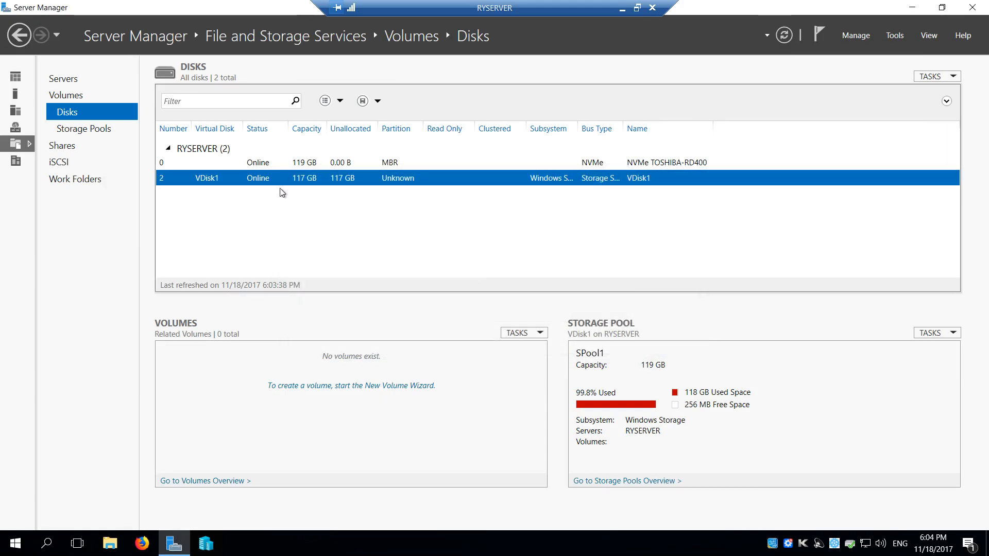
Step: Delete the virtual disk VDisk1 from the SPool1 storage pool
{"action": "left_click", "coordinate": [78, 129]}
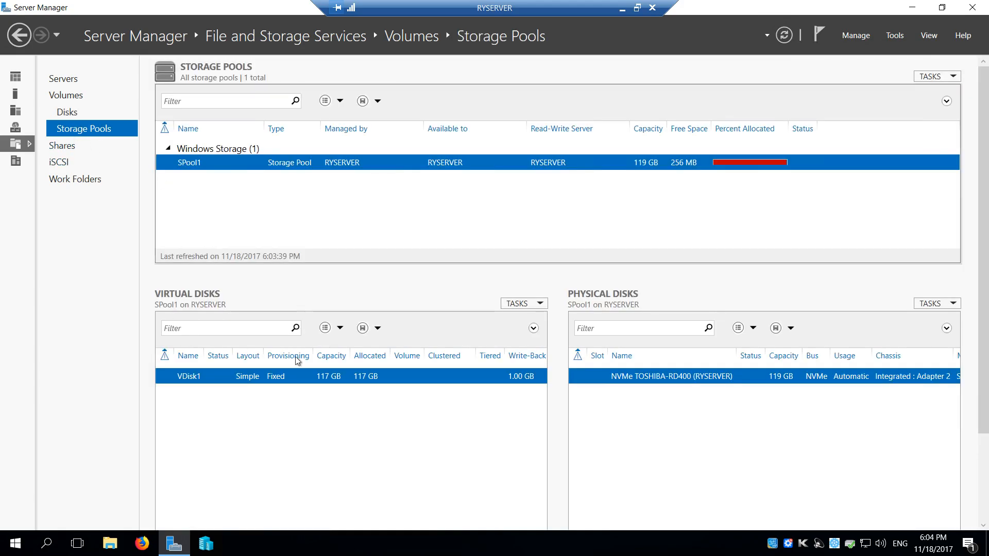
{"action": "right_click", "coordinate": [213, 378]}
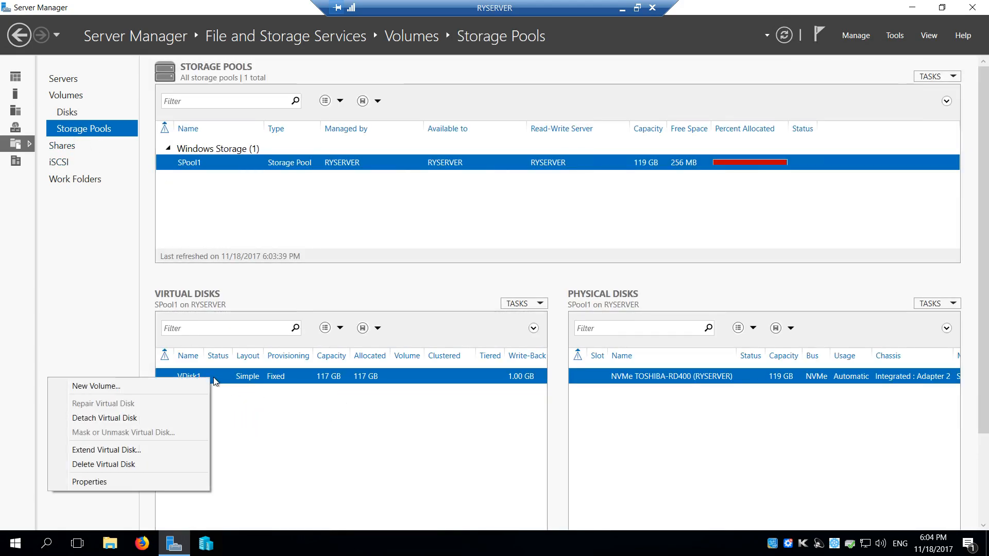
{"action": "left_click", "coordinate": [136, 465]}
{"action": "left_click", "coordinate": [546, 330]}
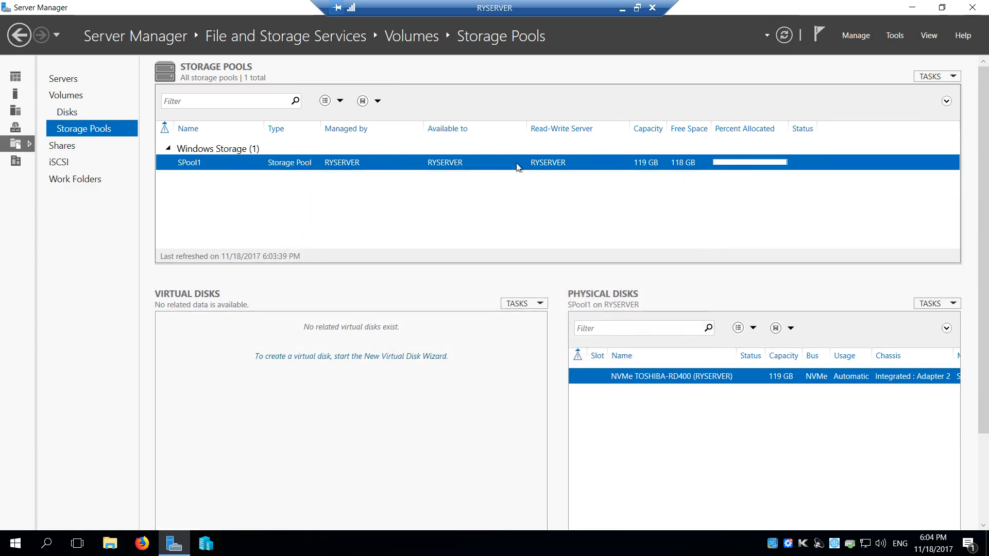
Step: Delete the SPool1 storage pool and select the Primordial pool of available disks
{"action": "right_click", "coordinate": [290, 165]}
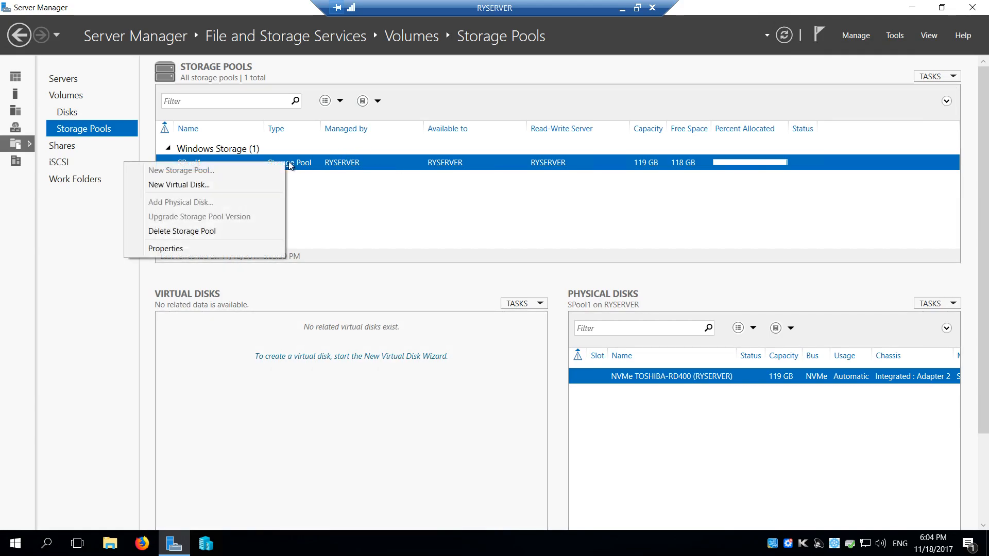
{"action": "left_click", "coordinate": [192, 232]}
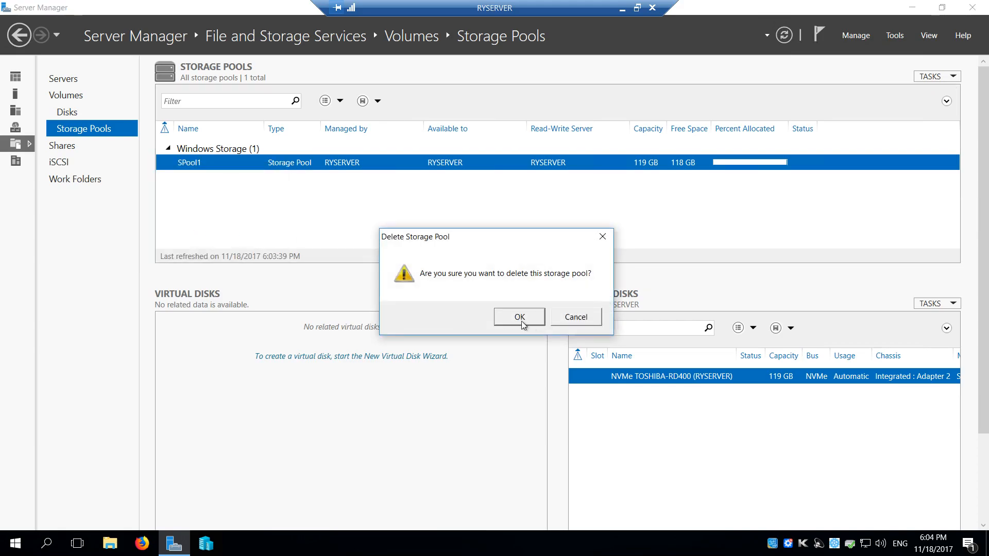
{"action": "left_click", "coordinate": [507, 322]}
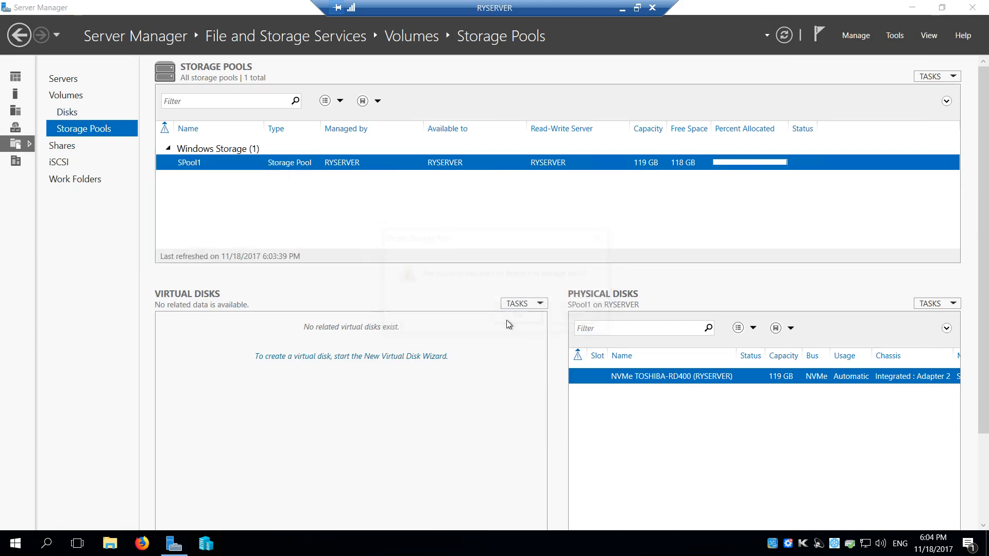
{"action": "left_click", "coordinate": [881, 545]}
{"action": "left_click_drag", "start_coordinate": [946, 514], "coordinate": [854, 519]}
{"action": "left_click", "coordinate": [381, 439]}
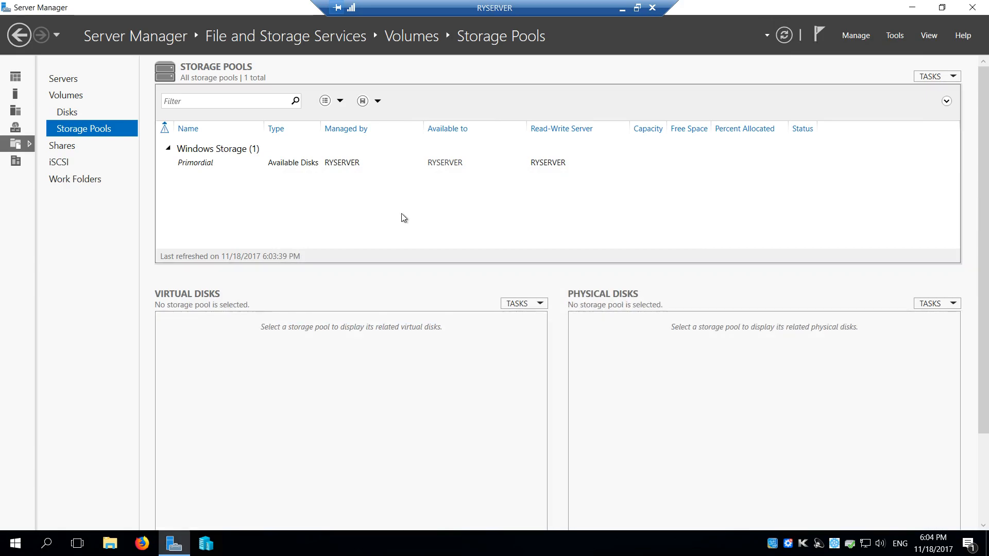
{"action": "left_click", "coordinate": [188, 165]}
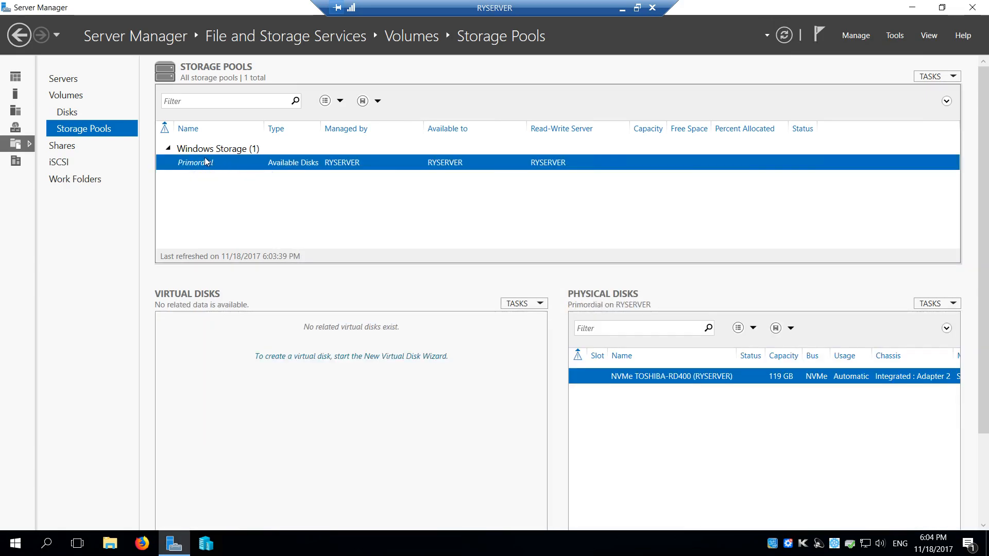
Step: Close Server Manager, open OCZ SSD Utility and select Drive 1: TOSHIBA-RD400
{"action": "left_click", "coordinate": [971, 8]}
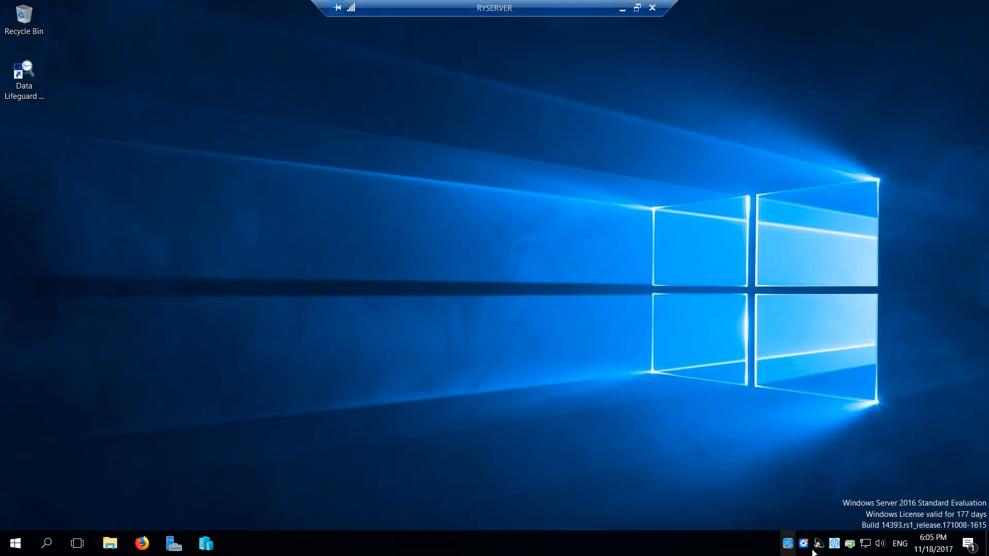
{"action": "double_click", "coordinate": [834, 545]}
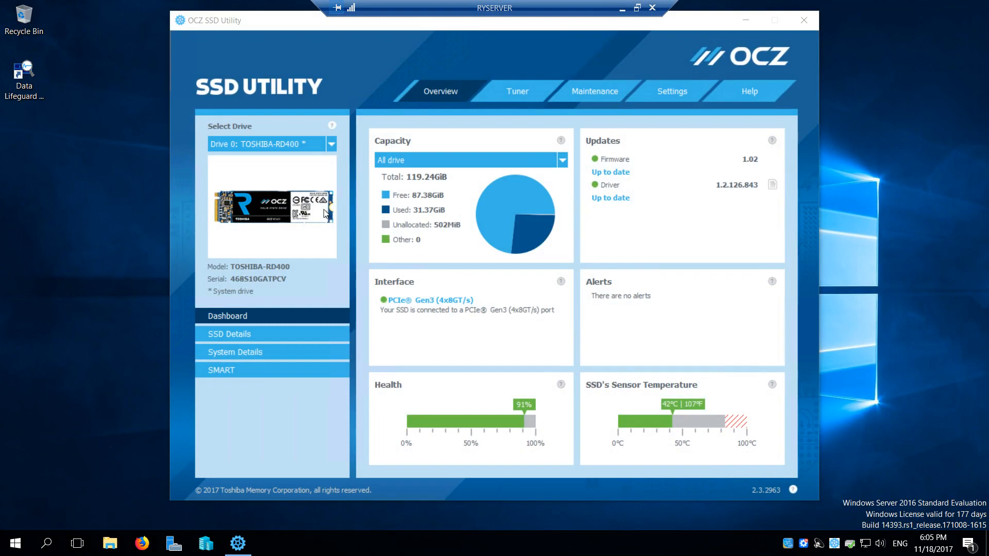
{"action": "left_click", "coordinate": [329, 146]}
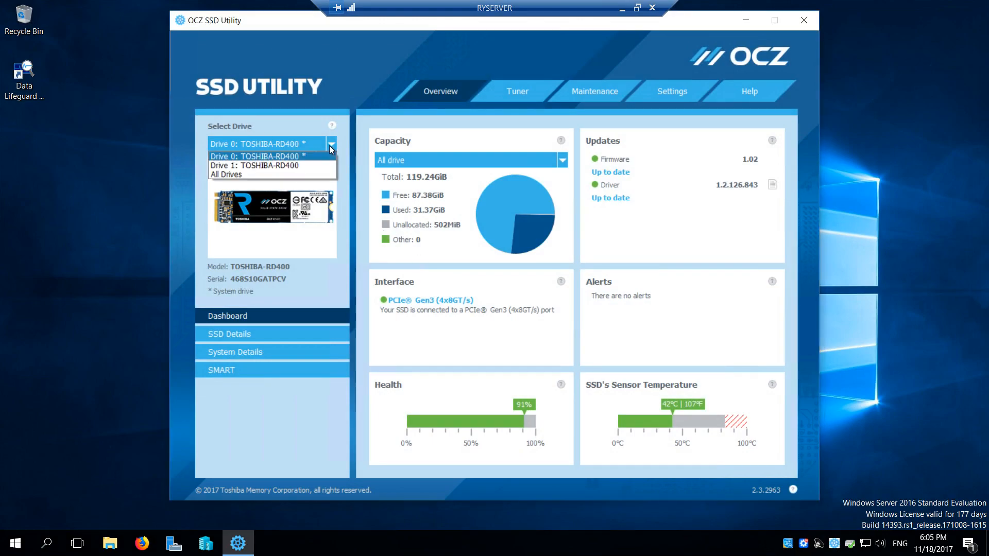
{"action": "left_click", "coordinate": [295, 164]}
{"action": "left_click_drag", "start_coordinate": [230, 21], "coordinate": [196, 24]}
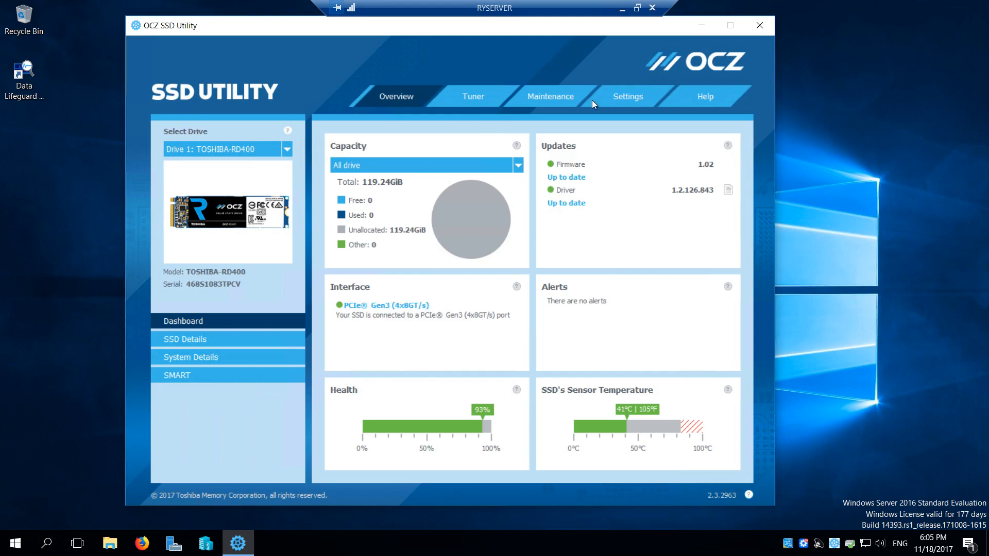
Step: Examine the Secure Erase and Advanced Format options for Drive 1, return to its overview and close OCZ SSD Utility
{"action": "left_click", "coordinate": [556, 97]}
{"action": "left_click", "coordinate": [492, 95]}
{"action": "left_click", "coordinate": [569, 98]}
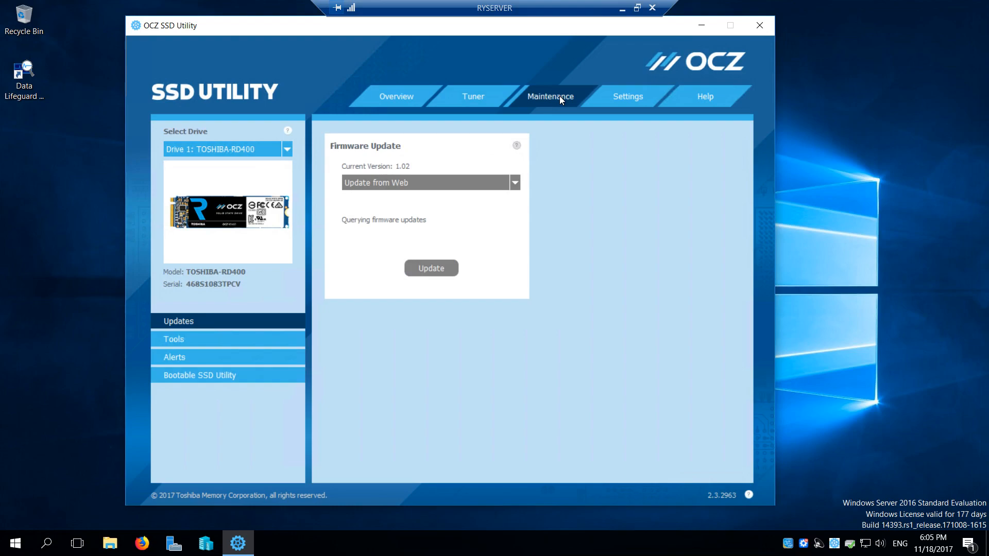
{"action": "left_click", "coordinate": [183, 338]}
{"action": "left_click", "coordinate": [382, 163]}
{"action": "left_click", "coordinate": [384, 176]}
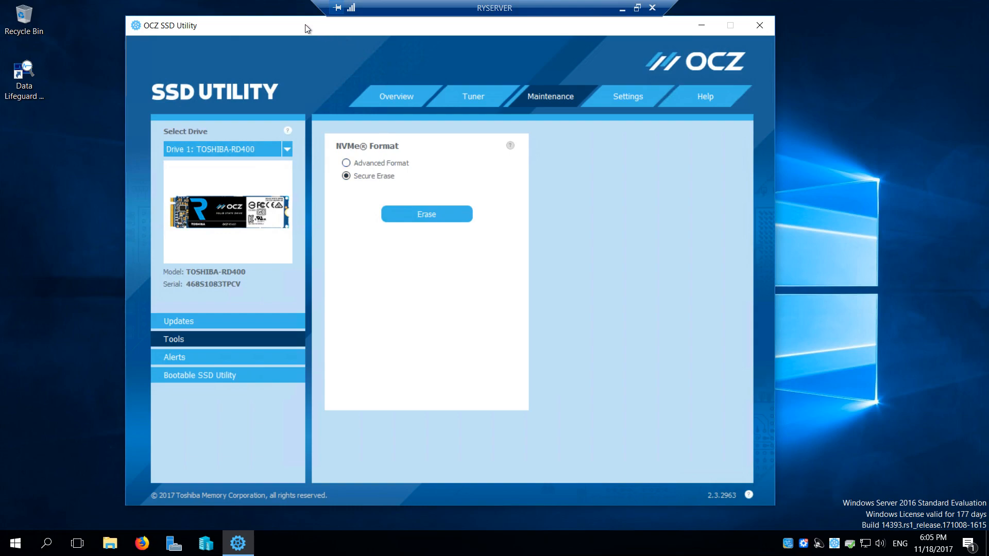
{"action": "left_click_drag", "start_coordinate": [308, 25], "coordinate": [327, 29]}
{"action": "left_click", "coordinate": [381, 167]}
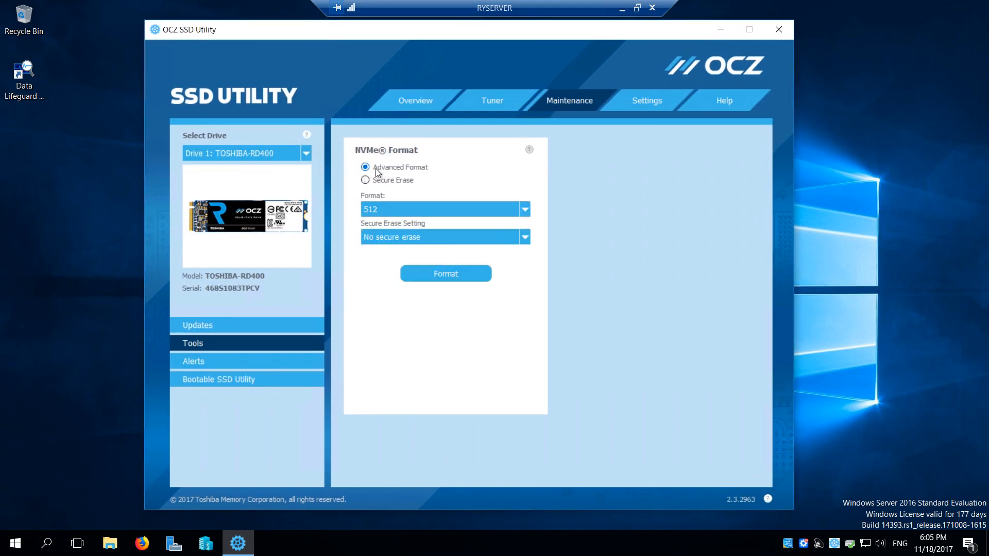
{"action": "left_click", "coordinate": [407, 105]}
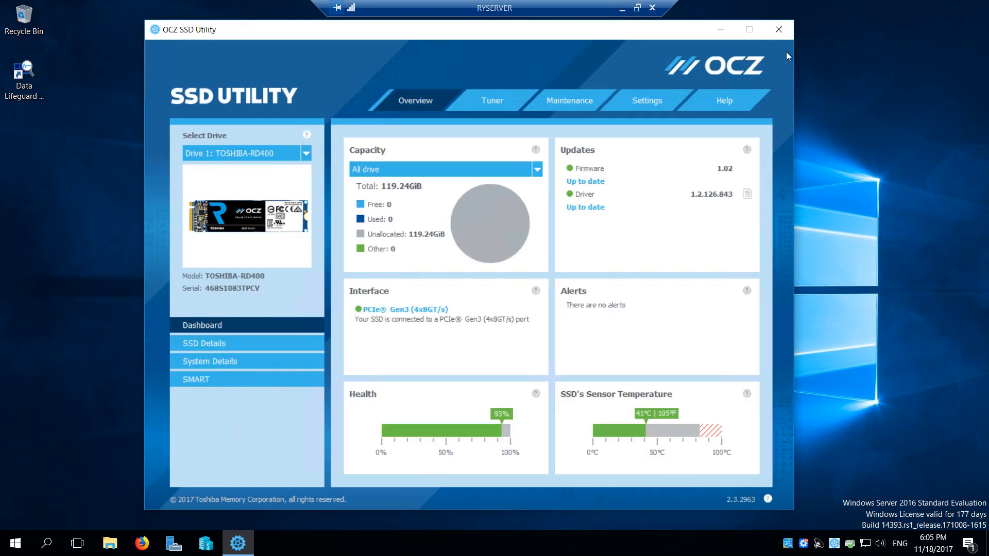
{"action": "left_click", "coordinate": [777, 31]}
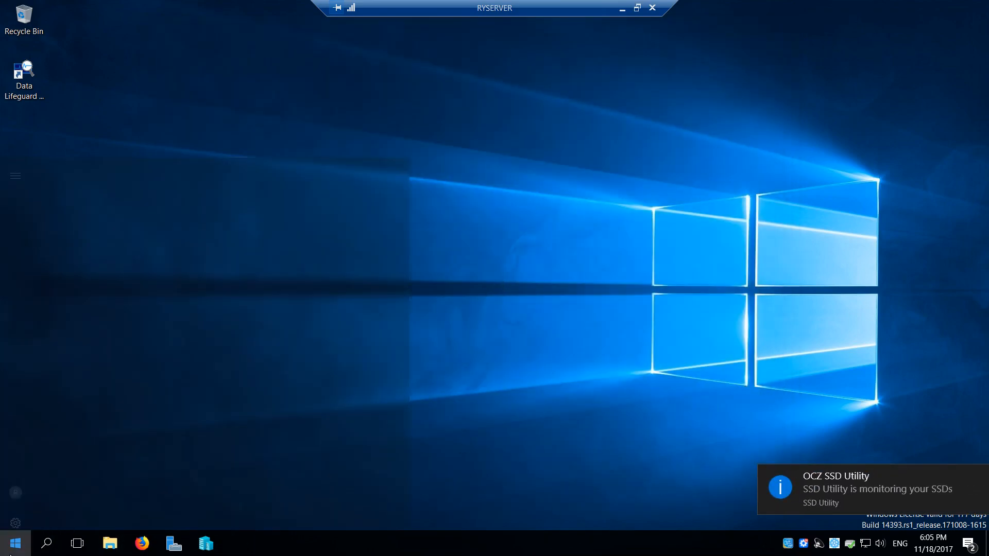
Step: Open Disk Management through Control Panel's System and Security settings, maximize it and select Disk 1
{"action": "left_click", "coordinate": [17, 544]}
{"action": "left_click", "coordinate": [363, 247]}
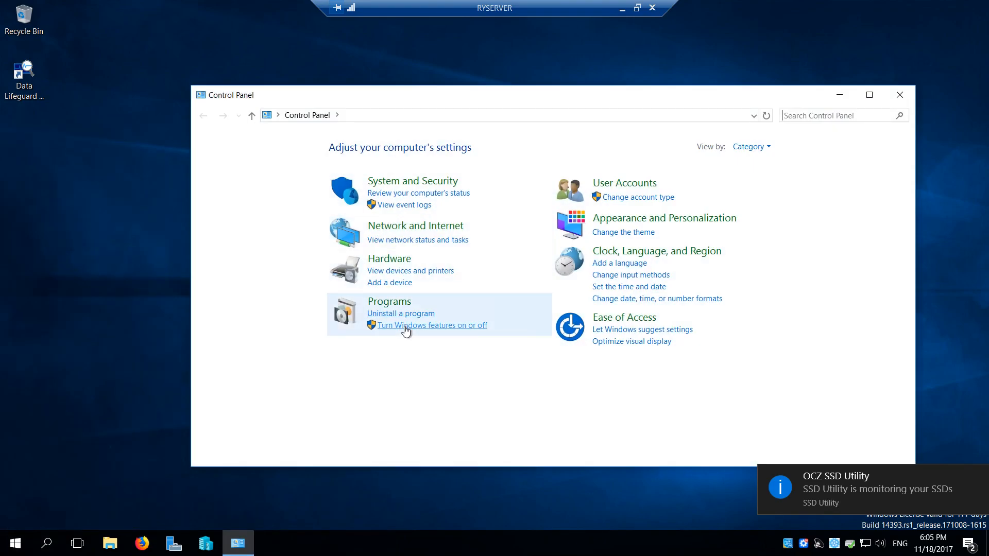
{"action": "left_click", "coordinate": [401, 181]}
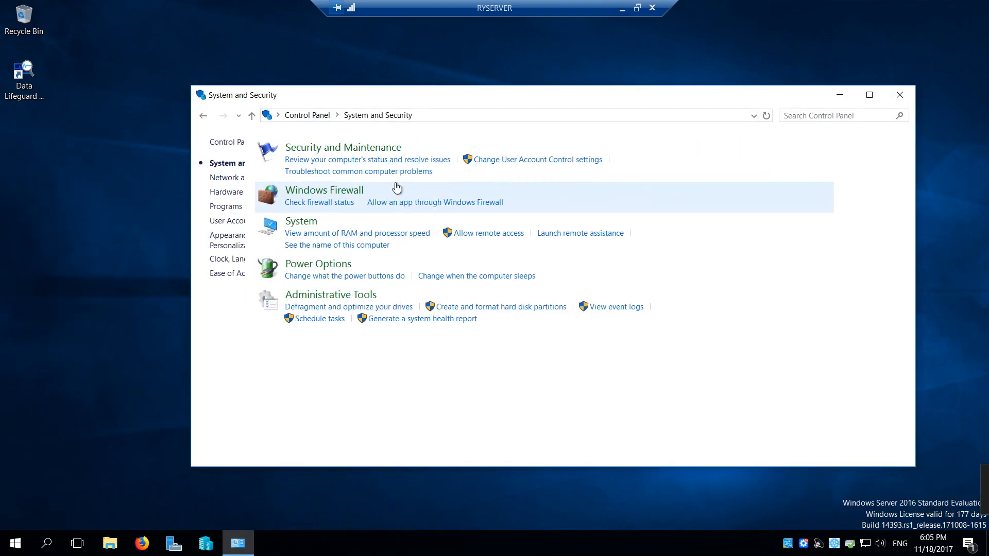
{"action": "left_click", "coordinate": [586, 312]}
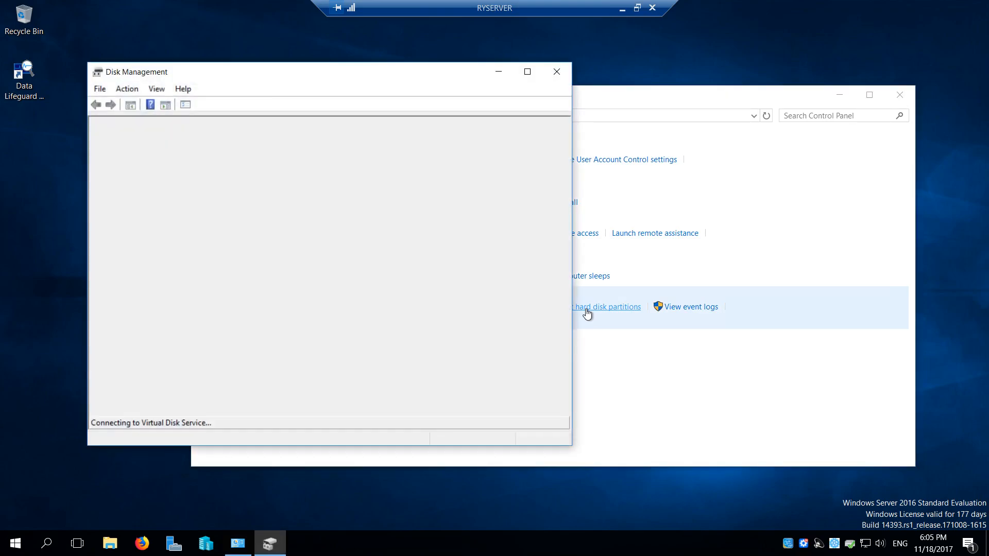
{"action": "left_click", "coordinate": [527, 72]}
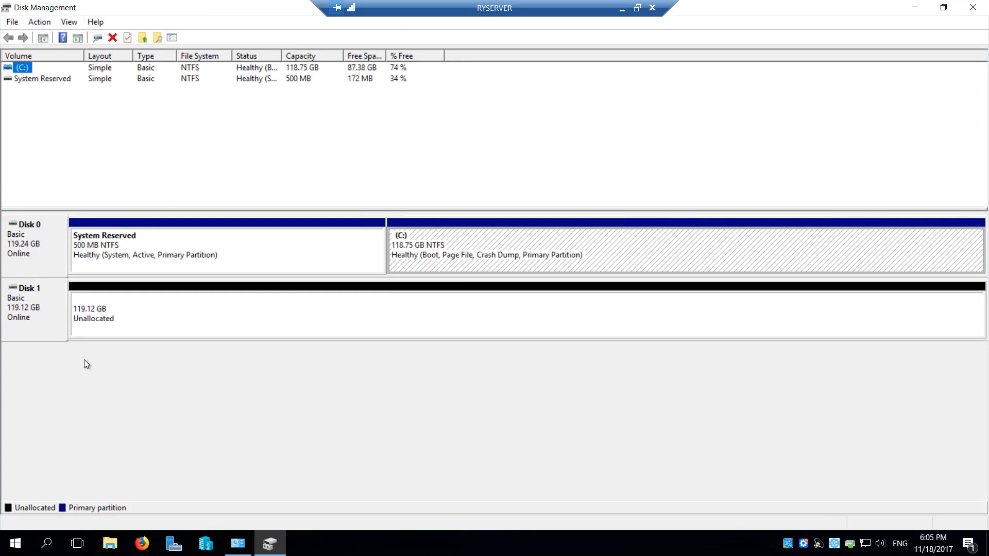
{"action": "left_click", "coordinate": [17, 303]}
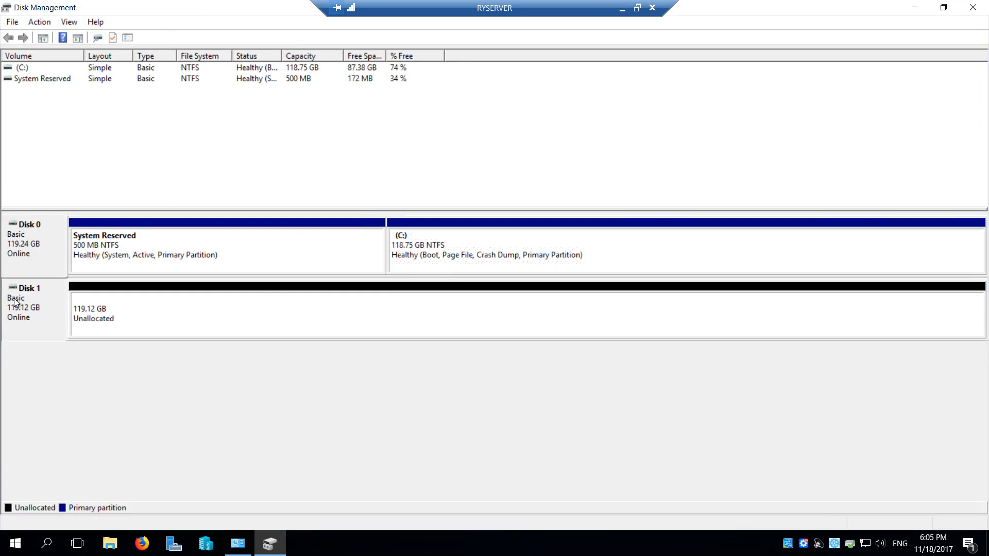
{"action": "left_click", "coordinate": [90, 328]}
{"action": "left_click", "coordinate": [19, 303]}
Step: Start diskpart in a Command Prompt and list the disks with "list disk"
{"action": "right_click", "coordinate": [15, 544]}
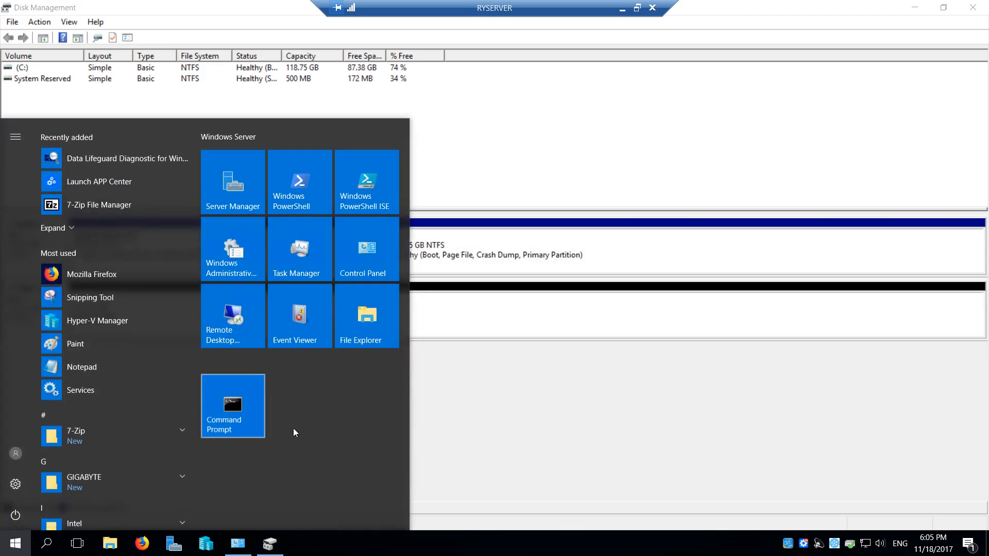
{"action": "left_click", "coordinate": [231, 392]}
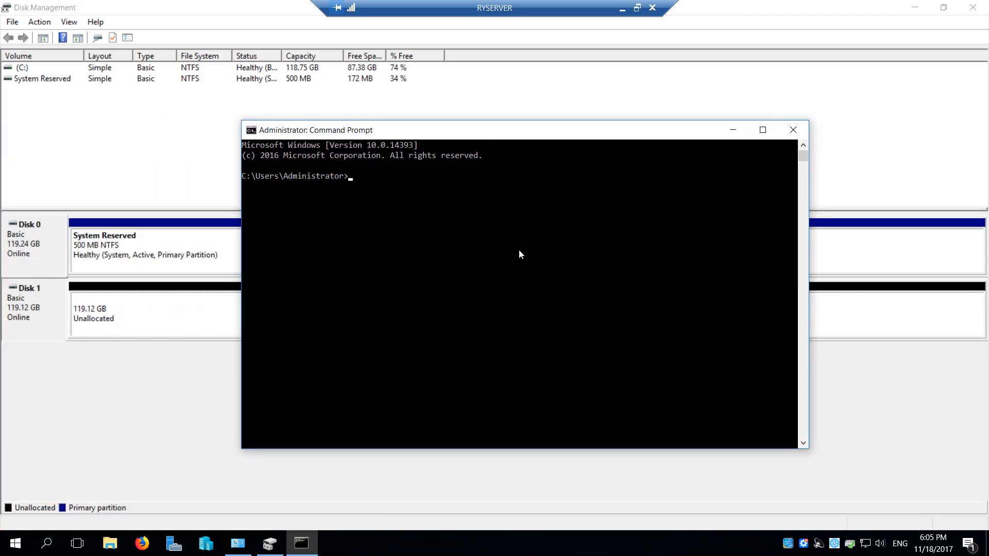
{"action": "type", "text": "diskpart"}
{"action": "key", "text": "Return"}
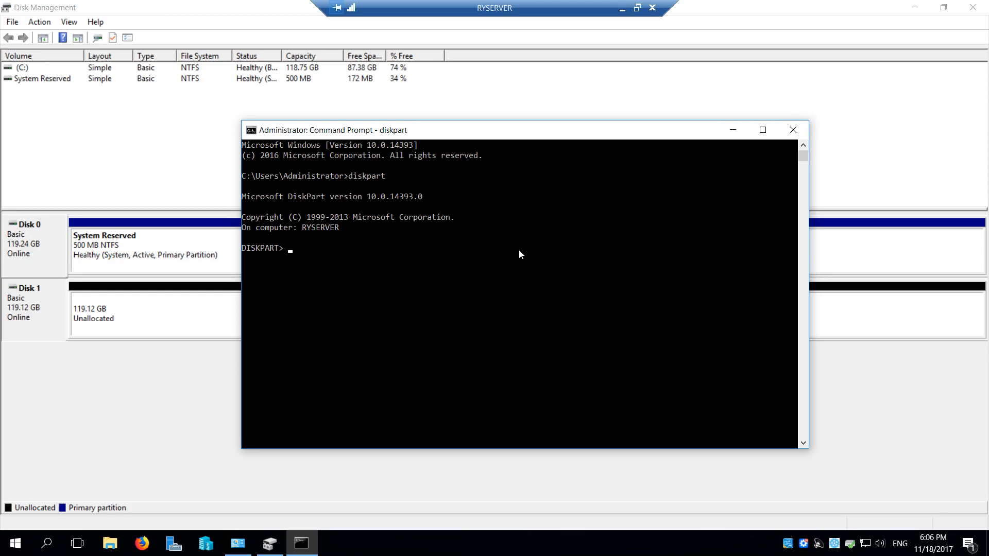
{"action": "type", "text": "list disks"}
{"action": "key", "text": "Return"}
{"action": "type", "text": "list disk"}
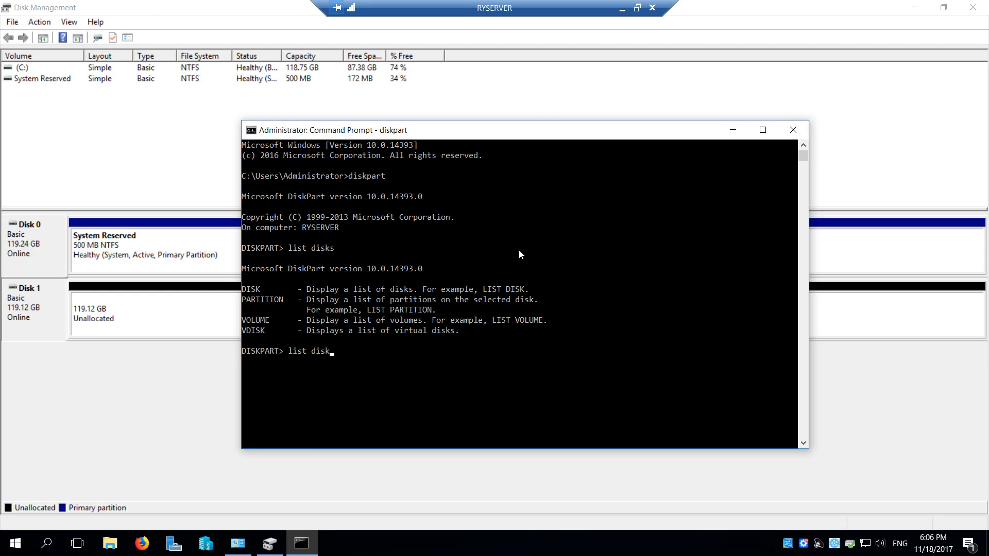
{"action": "key", "text": "Return"}
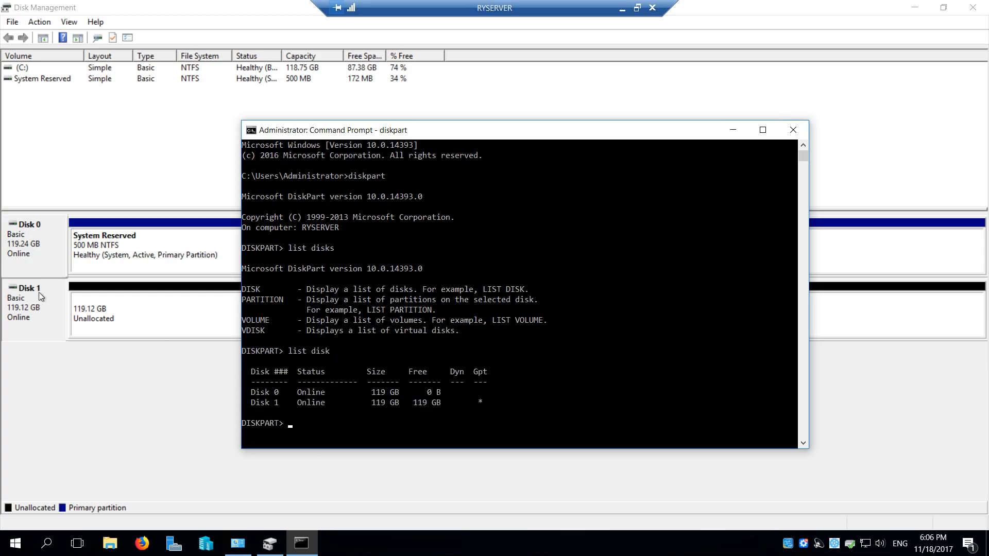
Step: Check in Disk Management which disk number holds the C: and System Reserved partitions
{"action": "left_click", "coordinate": [103, 12]}
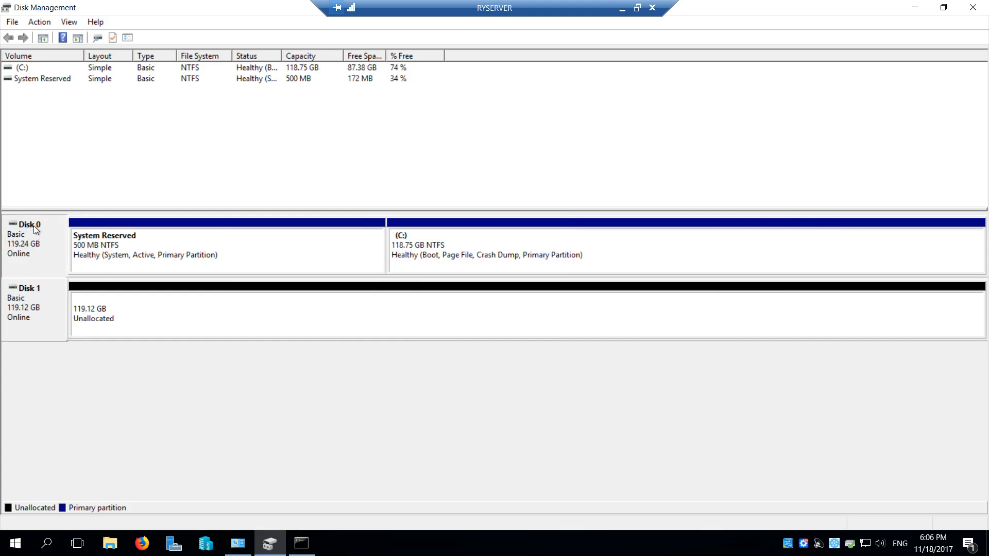
{"action": "left_click", "coordinate": [503, 242]}
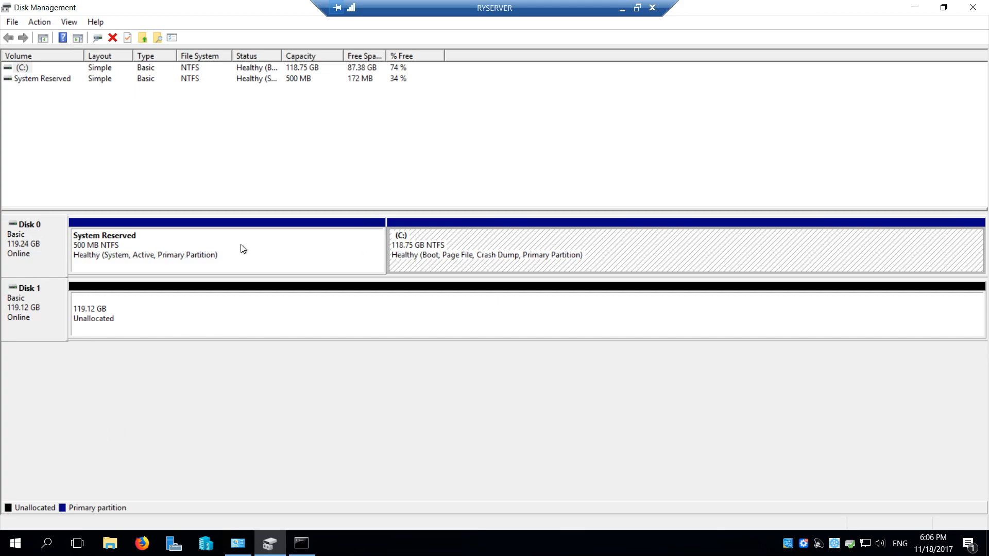
{"action": "left_click", "coordinate": [205, 246]}
{"action": "left_click", "coordinate": [4, 246]}
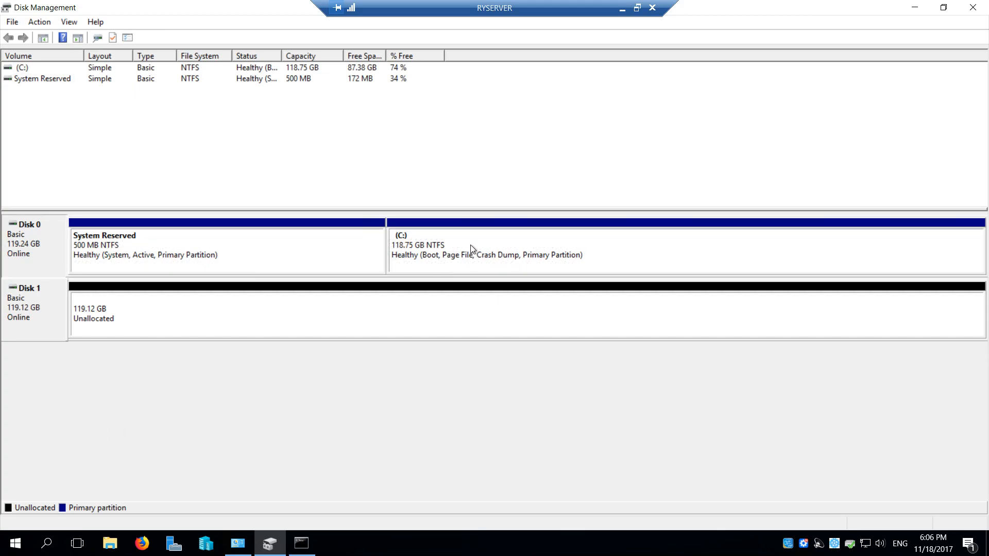
Step: Select disk 1 in diskpart, wipe it with the clean command and close the Command Prompt
{"action": "left_click", "coordinate": [306, 549]}
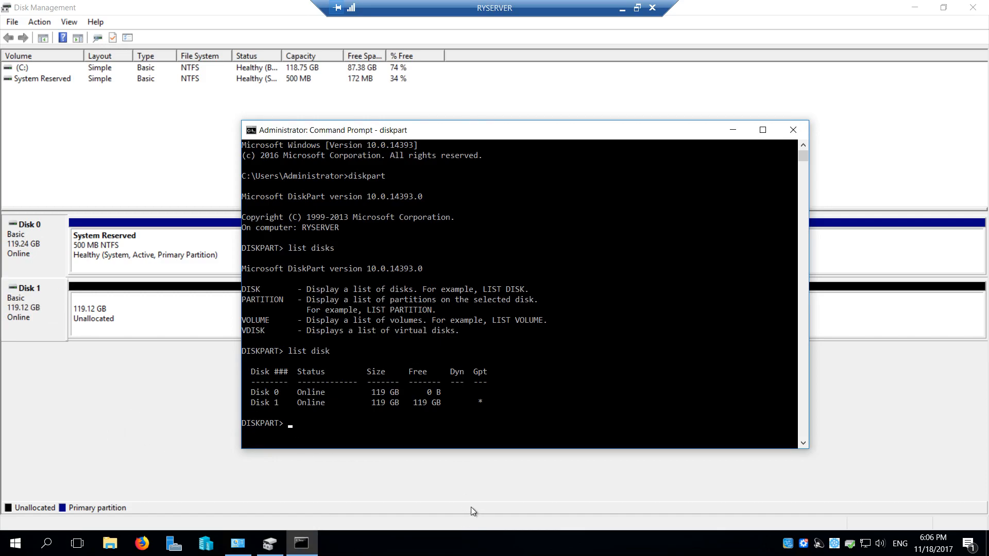
{"action": "type", "text": "select disk 1"}
{"action": "key", "text": "Return"}
{"action": "type", "text": "clean"}
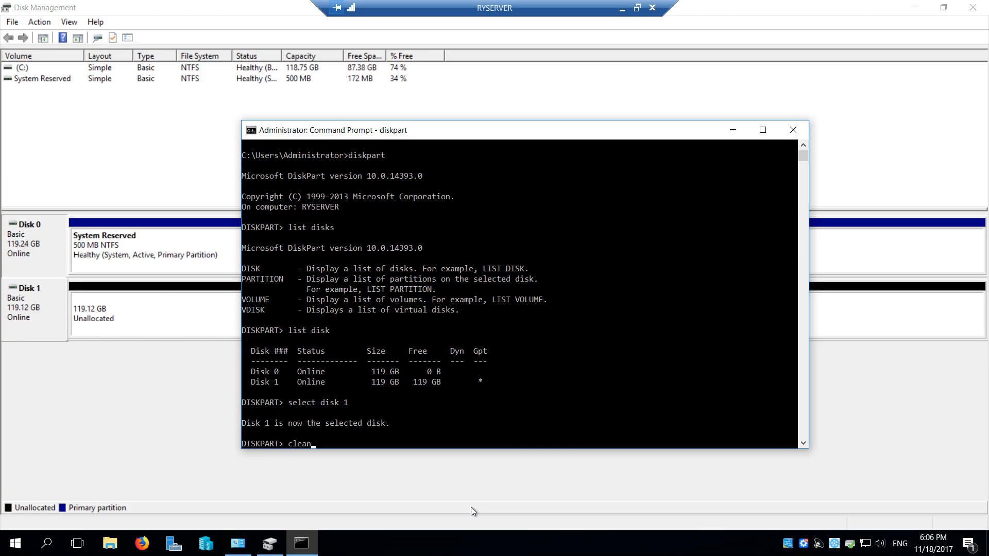
{"action": "key", "text": "Return"}
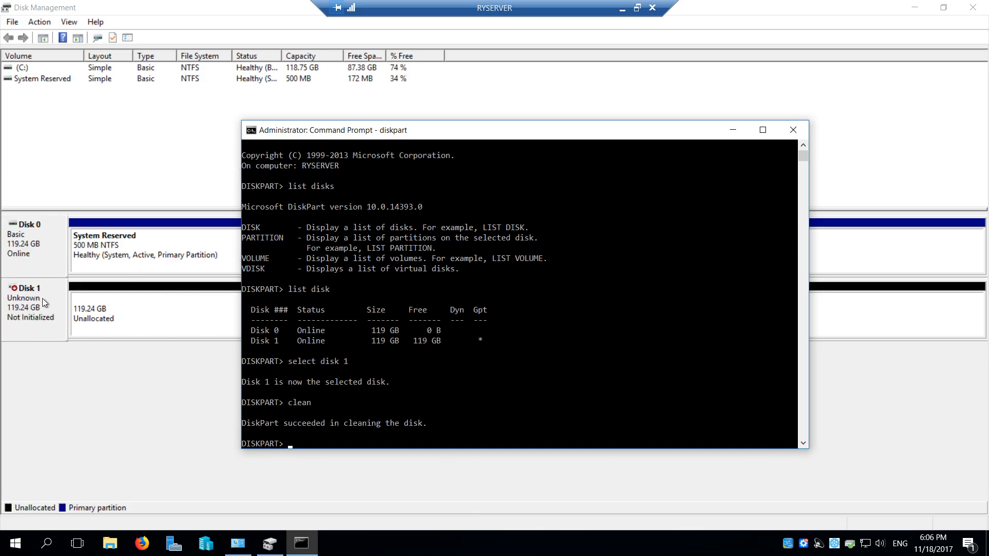
{"action": "left_click", "coordinate": [793, 133]}
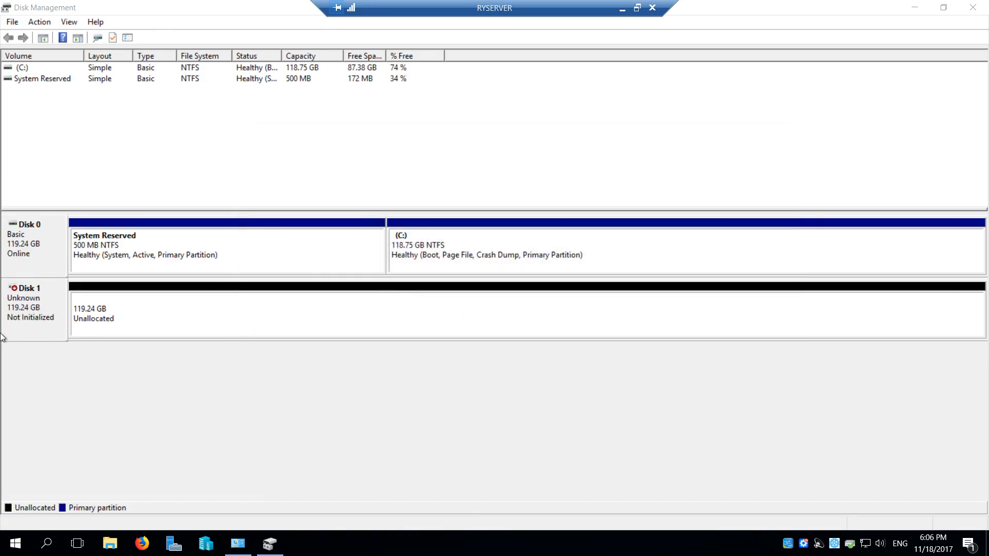
Step: Initialize Disk 1 with the MBR (Master Boot Record) partition style
{"action": "right_click", "coordinate": [39, 304]}
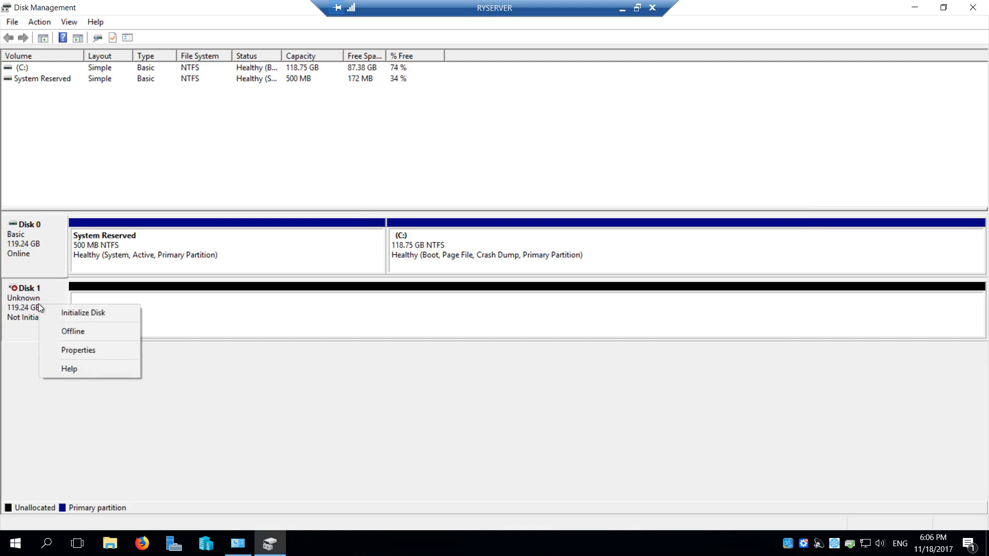
{"action": "left_click", "coordinate": [95, 316]}
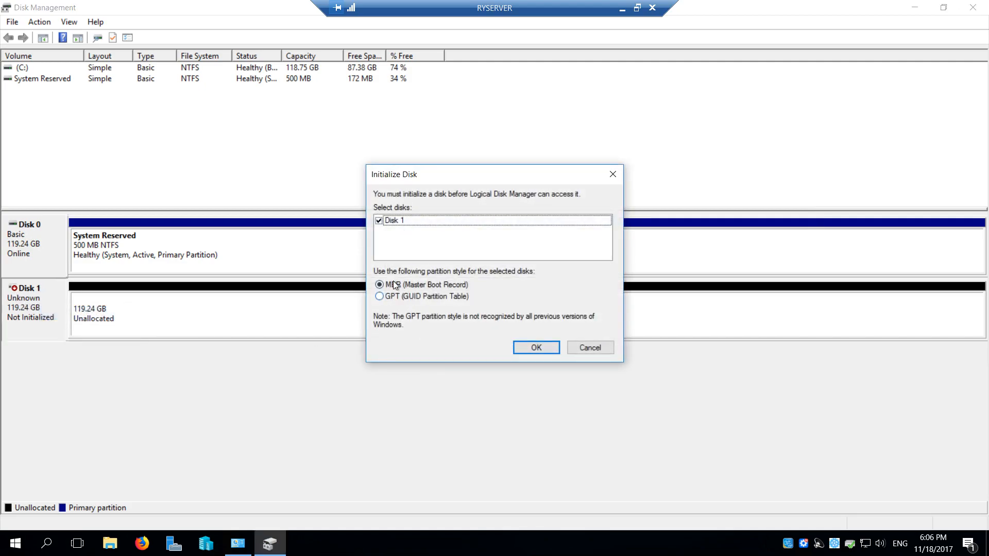
{"action": "left_click", "coordinate": [547, 348]}
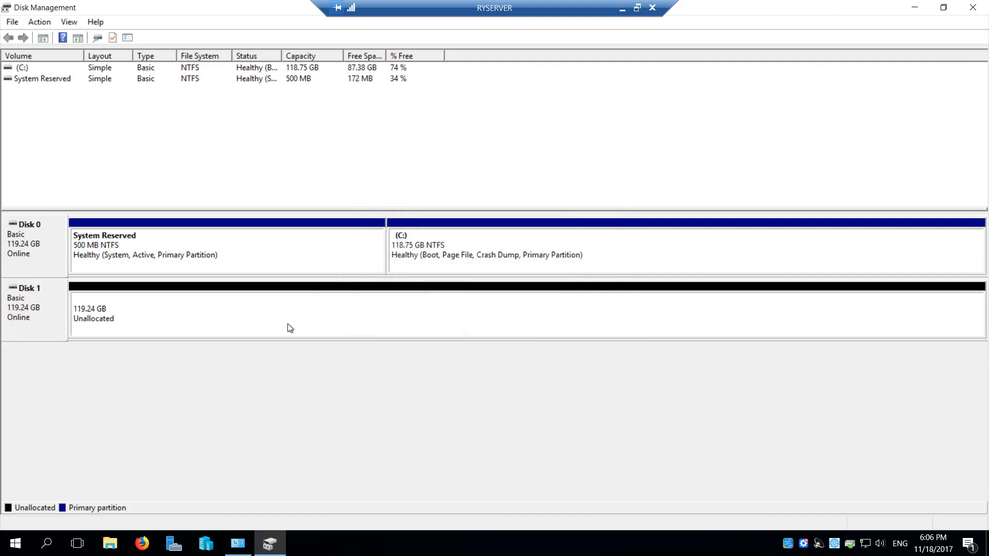
Step: Open OCZ SSD Utility, compare the overviews of Drive 0 and Drive 1, and leave Drive 1: TOSHIBA-RD400 selected
{"action": "left_click", "coordinate": [834, 544]}
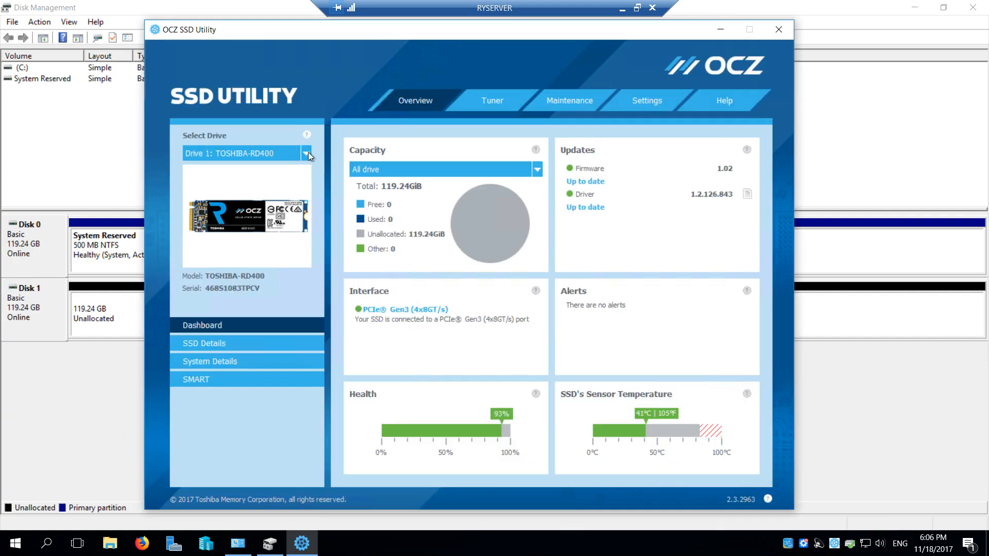
{"action": "left_click", "coordinate": [307, 152]}
{"action": "left_click", "coordinate": [291, 164]}
{"action": "left_click", "coordinate": [293, 153]}
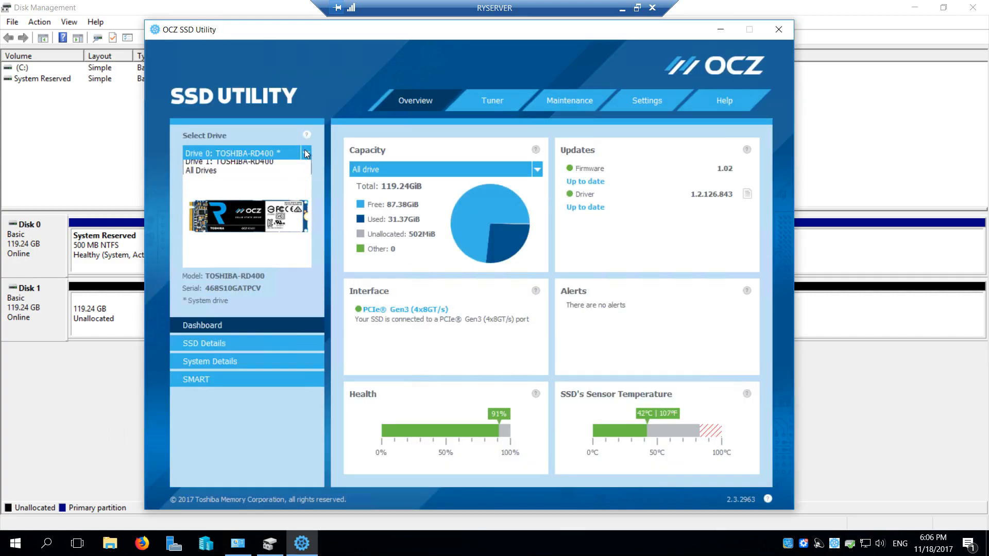
{"action": "left_click", "coordinate": [287, 175]}
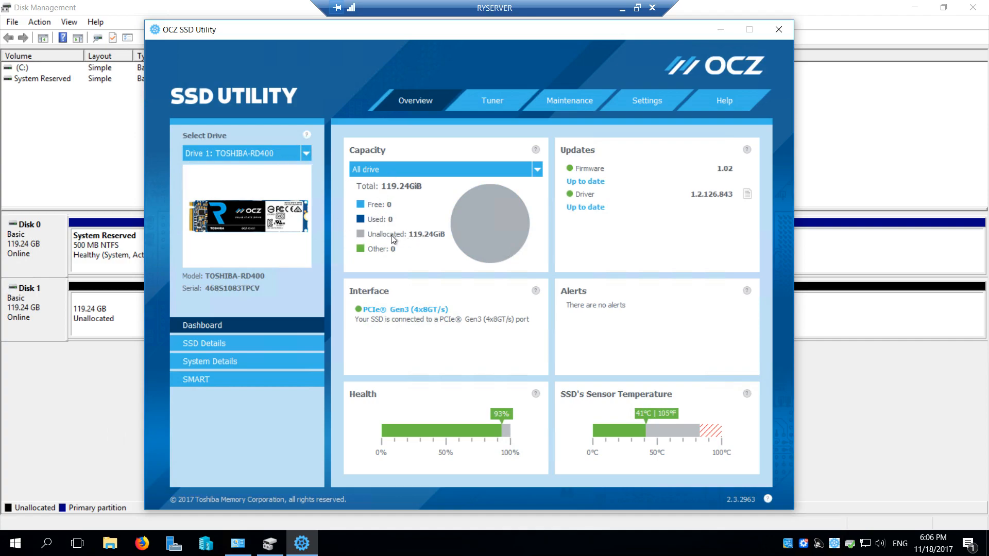
Step: Run a Secure Erase on Drive 1: TOSHIBA-RD400 with the NVMe Format maintenance tool
{"action": "left_click", "coordinate": [570, 104]}
{"action": "left_click", "coordinate": [483, 112]}
{"action": "left_click", "coordinate": [577, 103]}
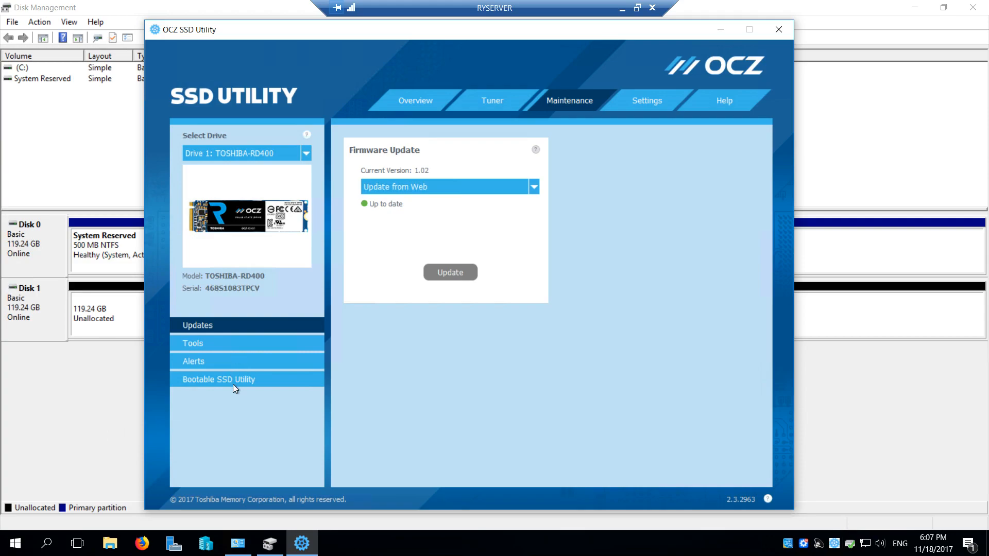
{"action": "left_click", "coordinate": [227, 344]}
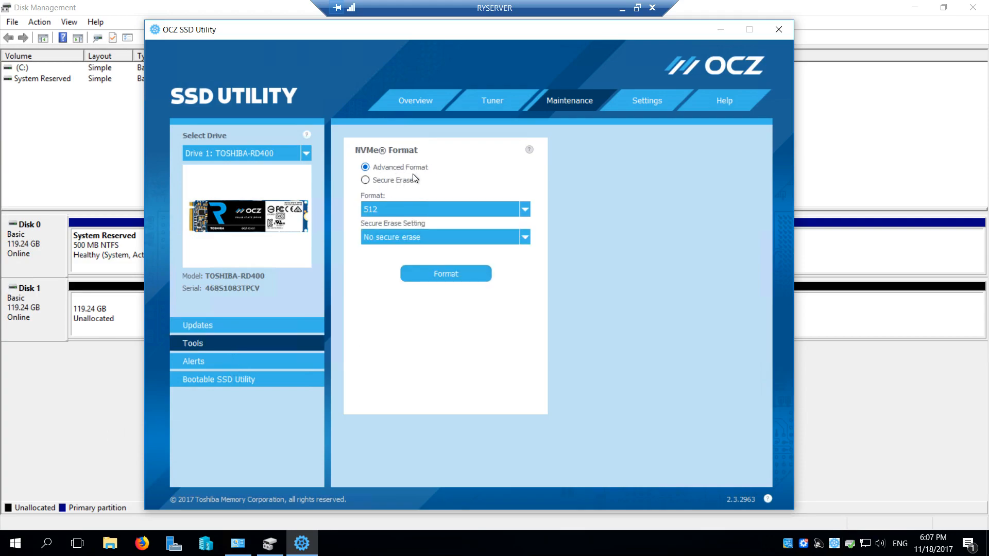
{"action": "left_click", "coordinate": [401, 181]}
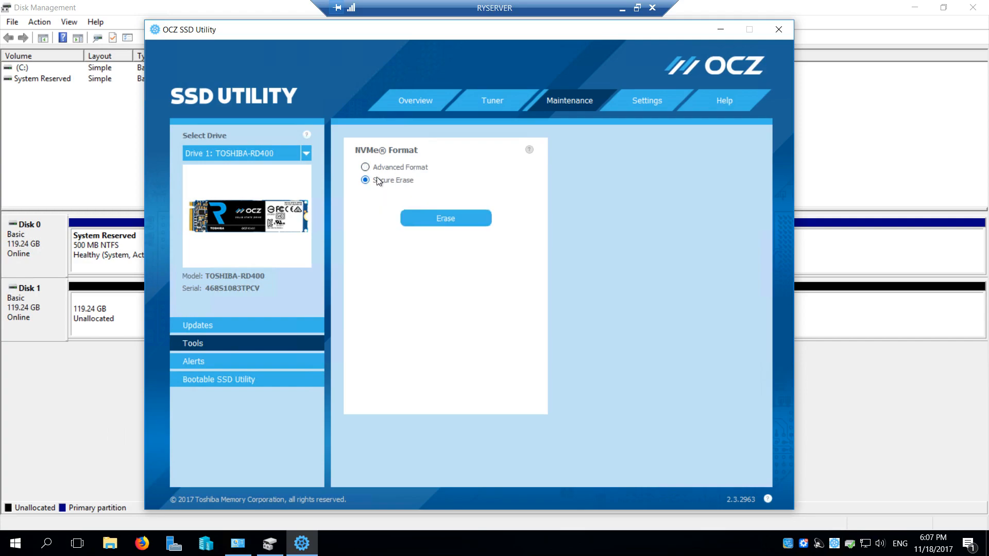
{"action": "left_click", "coordinate": [447, 218]}
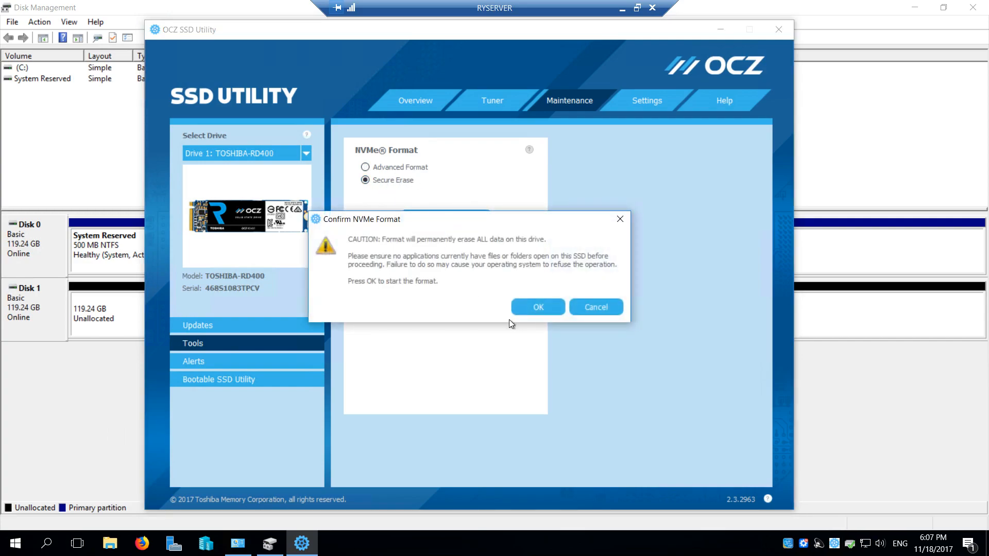
{"action": "left_click", "coordinate": [533, 309]}
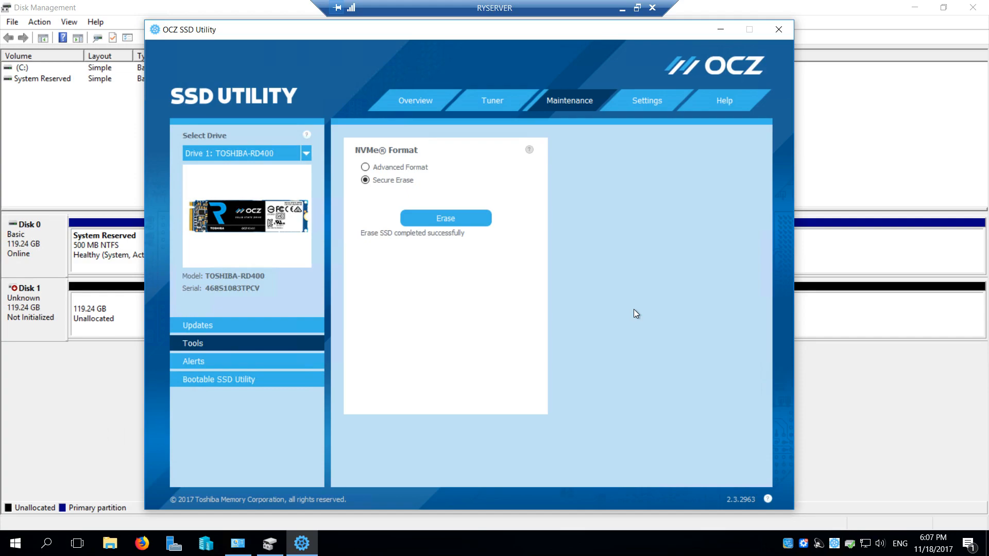
Step: Run an Advanced Format on Drive 1 with format 512 and the secure erase setting User data erase
{"action": "left_click", "coordinate": [397, 168]}
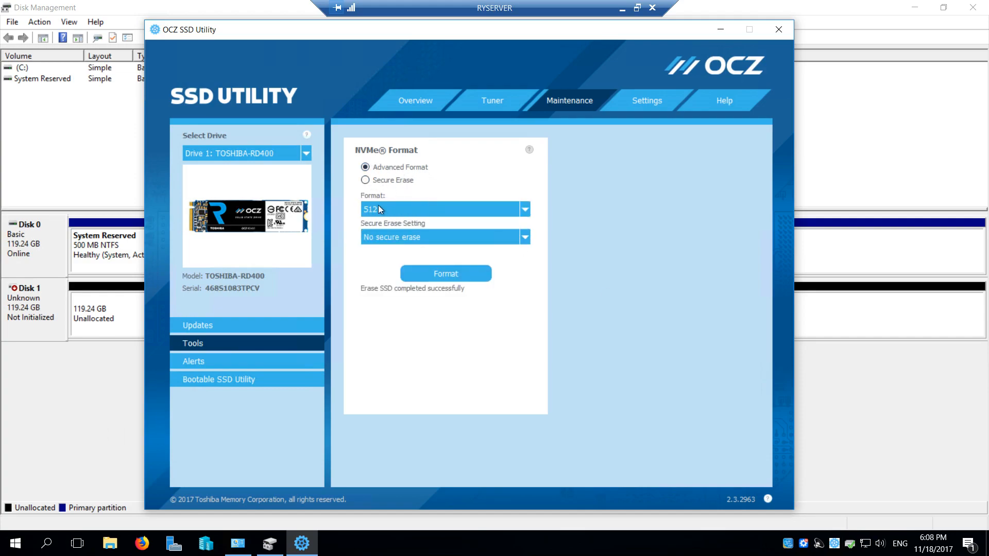
{"action": "left_click", "coordinate": [458, 236]}
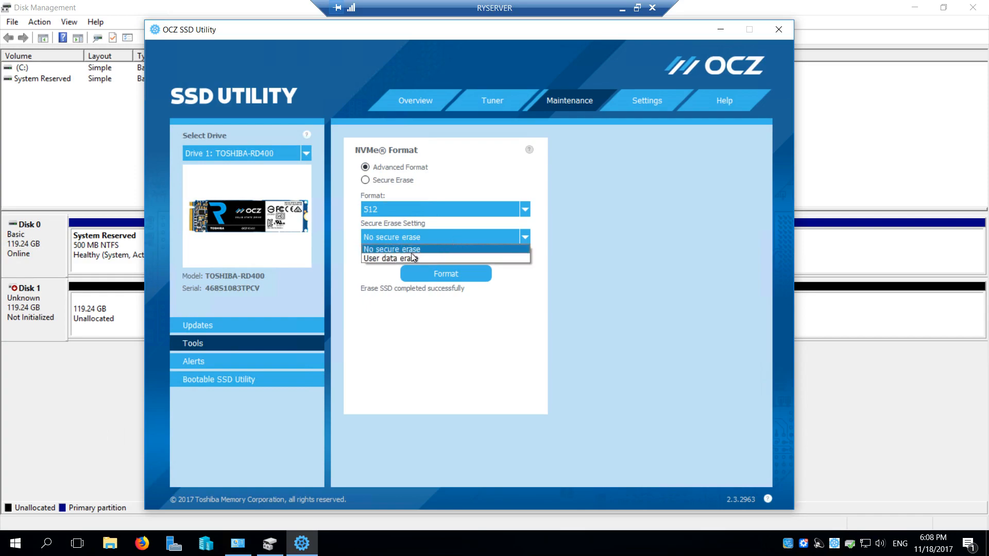
{"action": "left_click", "coordinate": [388, 258]}
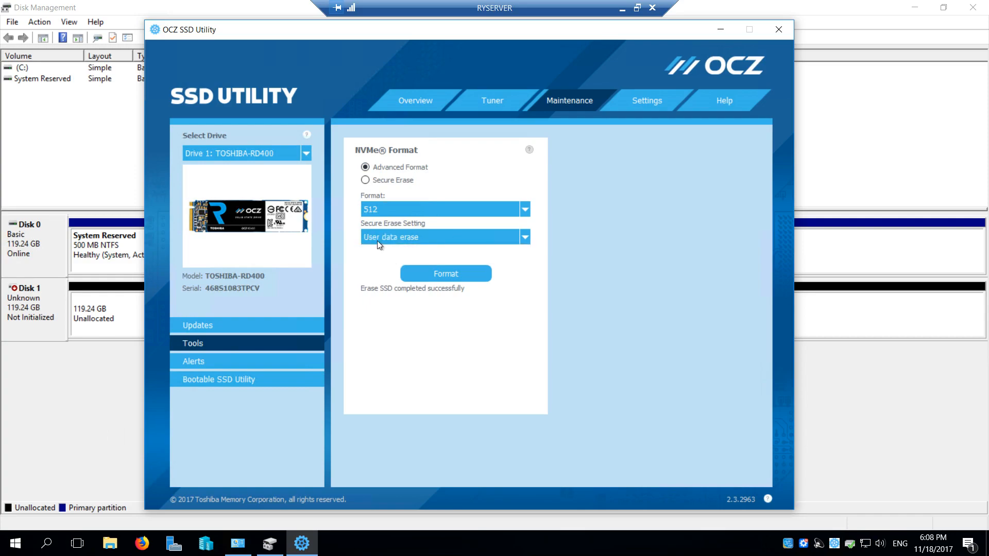
{"action": "left_click", "coordinate": [447, 274]}
{"action": "left_click", "coordinate": [592, 307]}
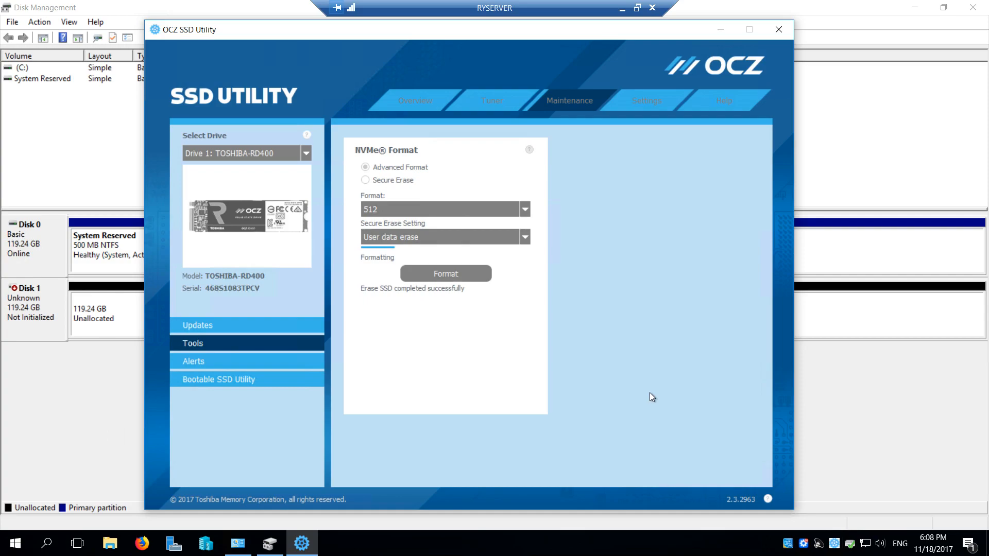
Step: Initialize Disk 1 with the GPT (GUID Partition Table) partition style, then close Disk Management
{"action": "left_click", "coordinate": [489, 102]}
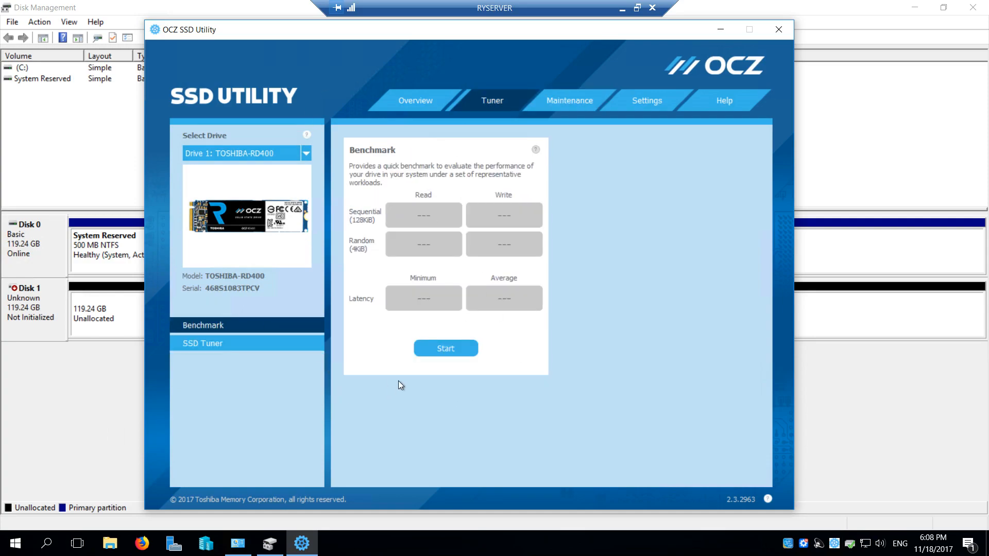
{"action": "left_click", "coordinate": [83, 408]}
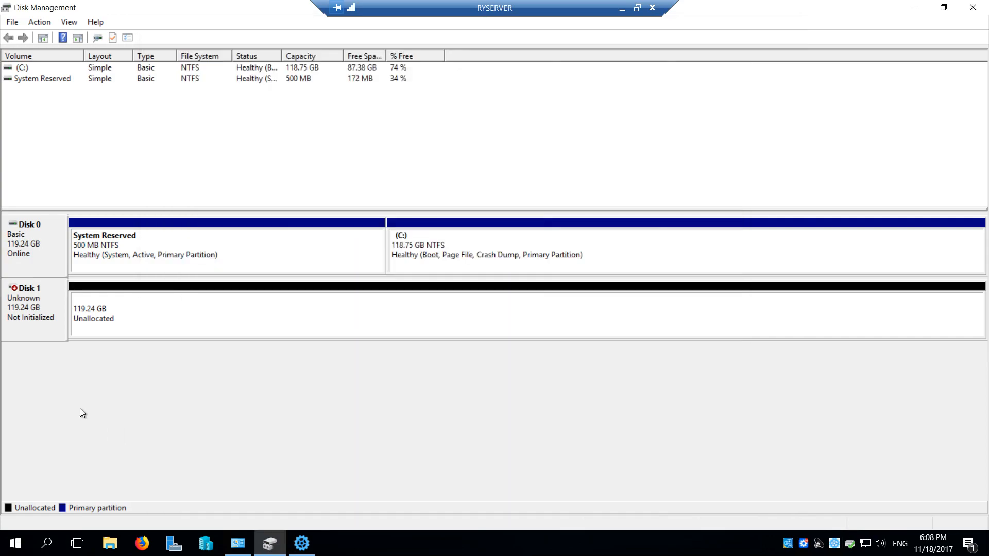
{"action": "right_click", "coordinate": [27, 309]}
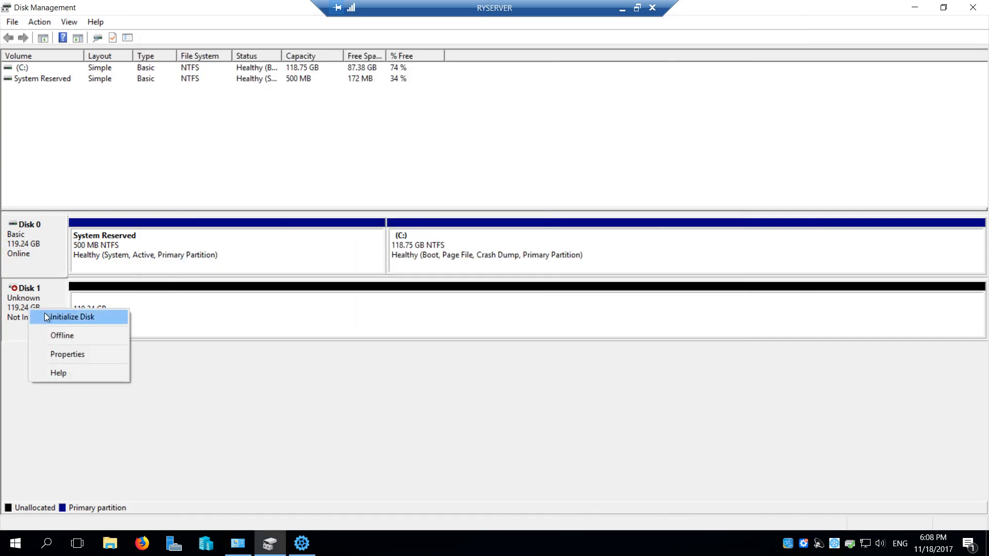
{"action": "left_click", "coordinate": [45, 315]}
{"action": "left_click", "coordinate": [404, 297]}
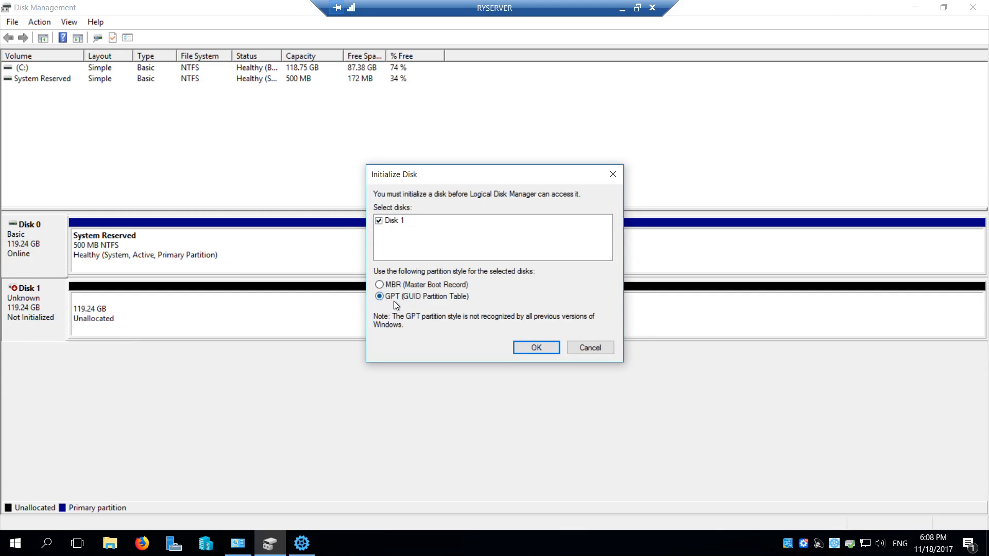
{"action": "left_click", "coordinate": [537, 348]}
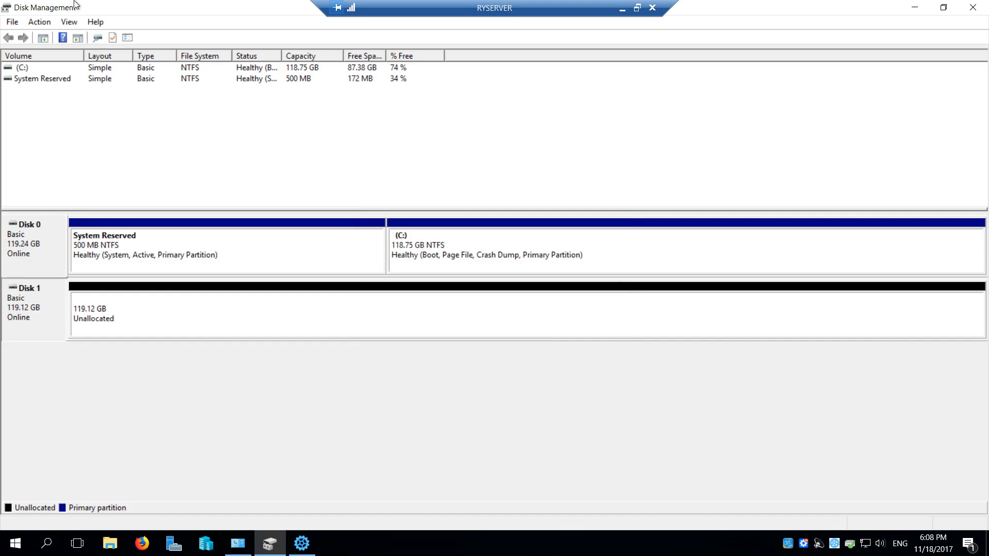
{"action": "left_click", "coordinate": [39, 24]}
{"action": "left_click", "coordinate": [98, 38]}
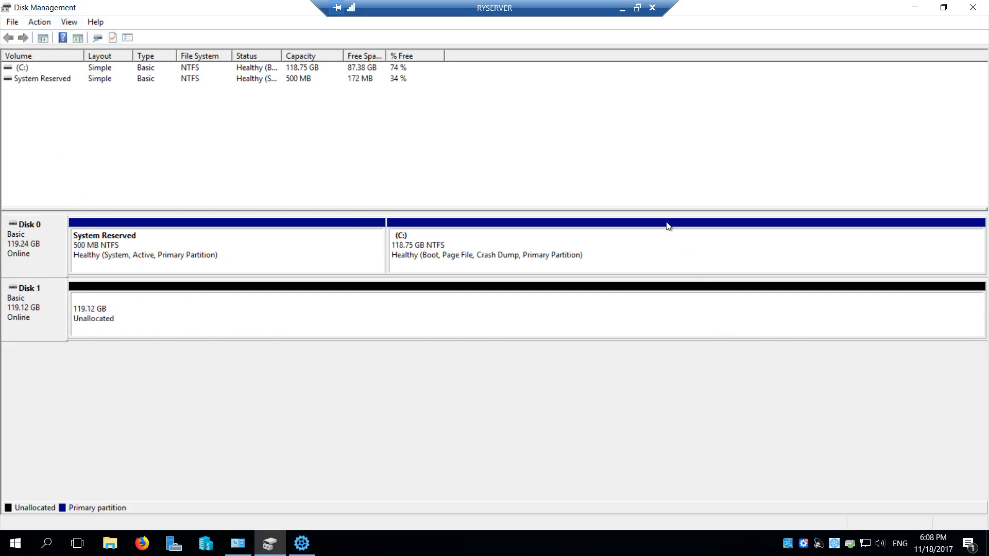
{"action": "left_click", "coordinate": [972, 7]}
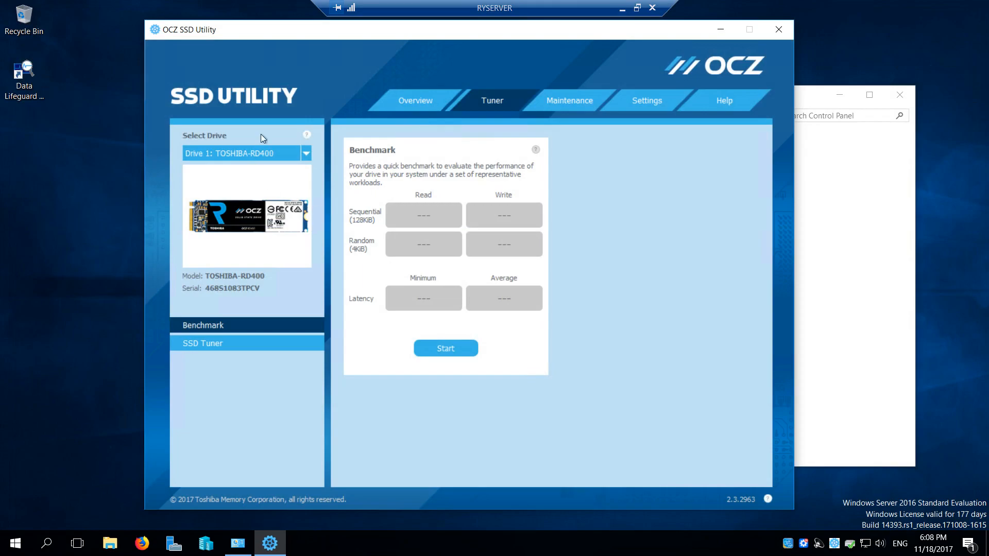
Step: Try to run the Tuner benchmark on Drive 1: TOSHIBA-RD400 in OCZ SSD Utility
{"action": "left_click", "coordinate": [289, 153]}
{"action": "left_click", "coordinate": [261, 165]}
{"action": "left_click", "coordinate": [299, 153]}
{"action": "left_click", "coordinate": [258, 174]}
{"action": "left_click", "coordinate": [446, 351]}
{"action": "left_click_drag", "start_coordinate": [553, 34], "coordinate": [444, 25]}
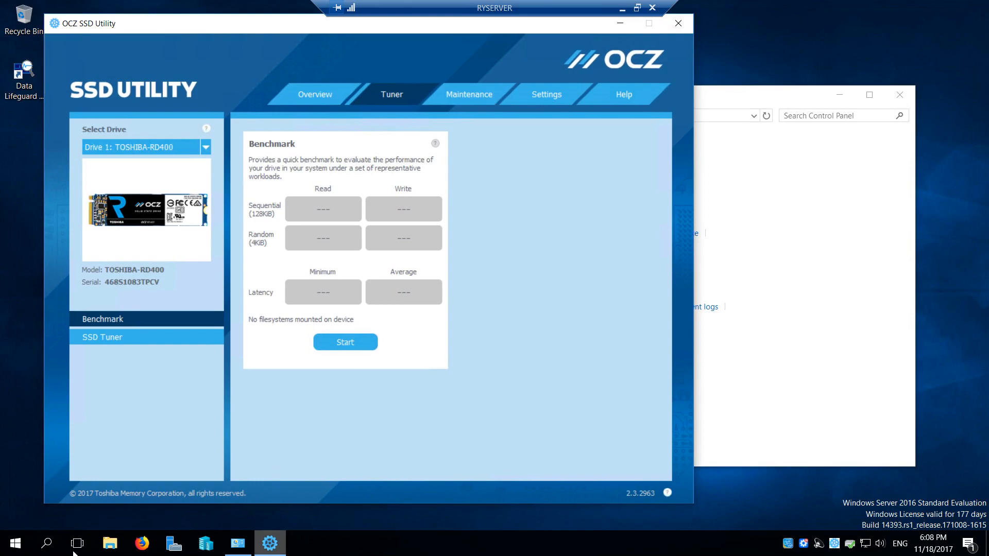
Step: Return to the Control Panel window and open the tool for creating and formatting hard disk partitions
{"action": "left_click", "coordinate": [15, 543]}
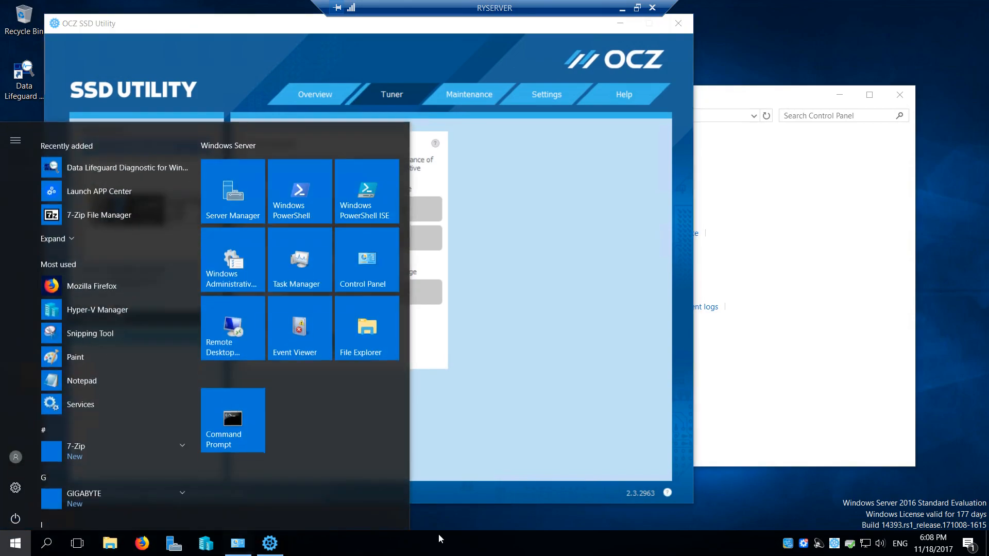
{"action": "left_click", "coordinate": [792, 223]}
{"action": "left_click", "coordinate": [792, 223]}
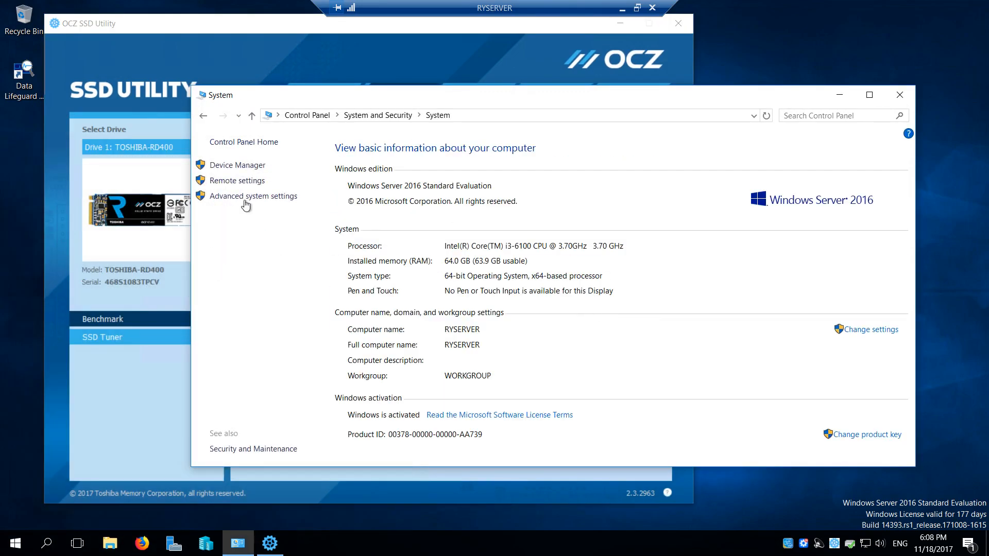
{"action": "left_click", "coordinate": [262, 148]}
{"action": "left_click", "coordinate": [425, 183]}
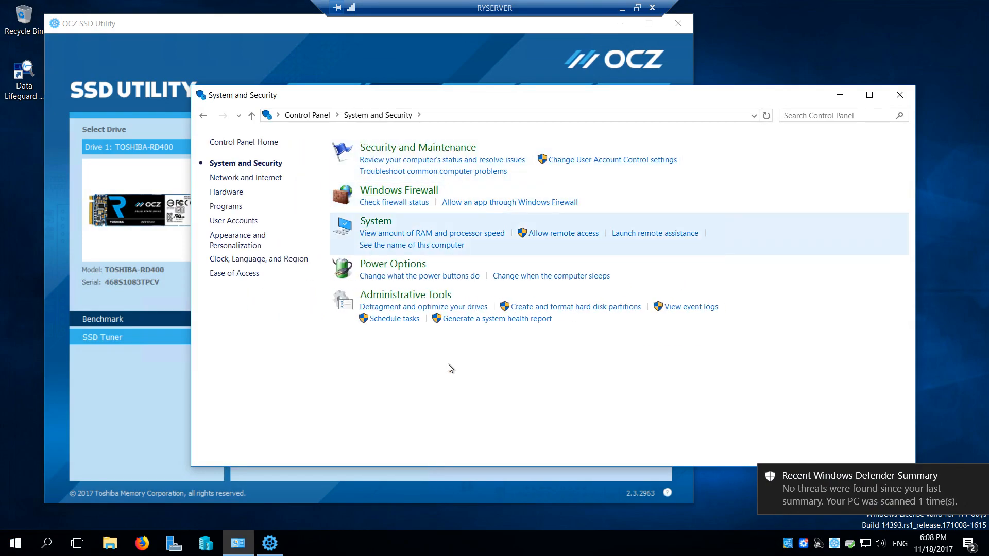
{"action": "left_click", "coordinate": [598, 308]}
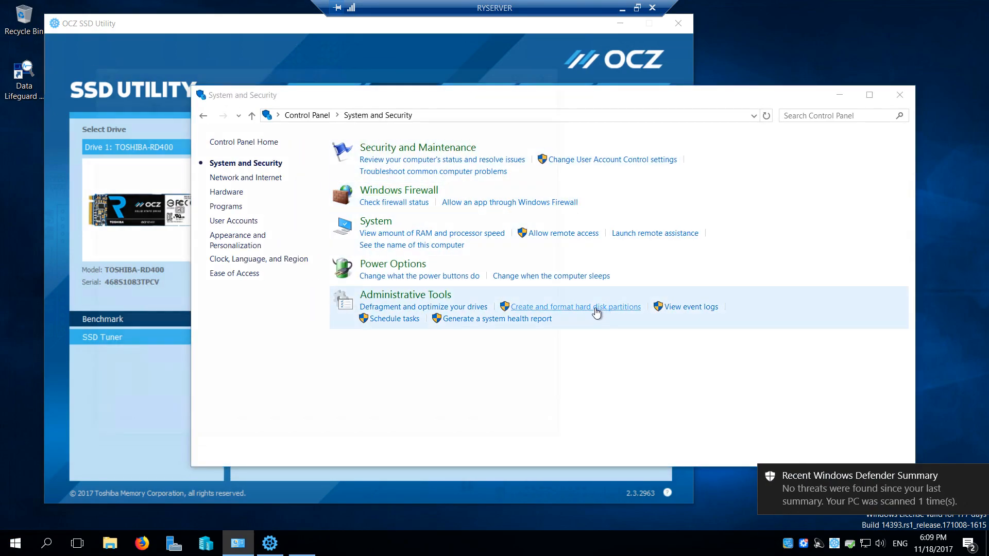
Step: Set up a new simple volume in Disk 1's unallocated space with the default size and drive letter D
{"action": "left_click", "coordinate": [227, 378]}
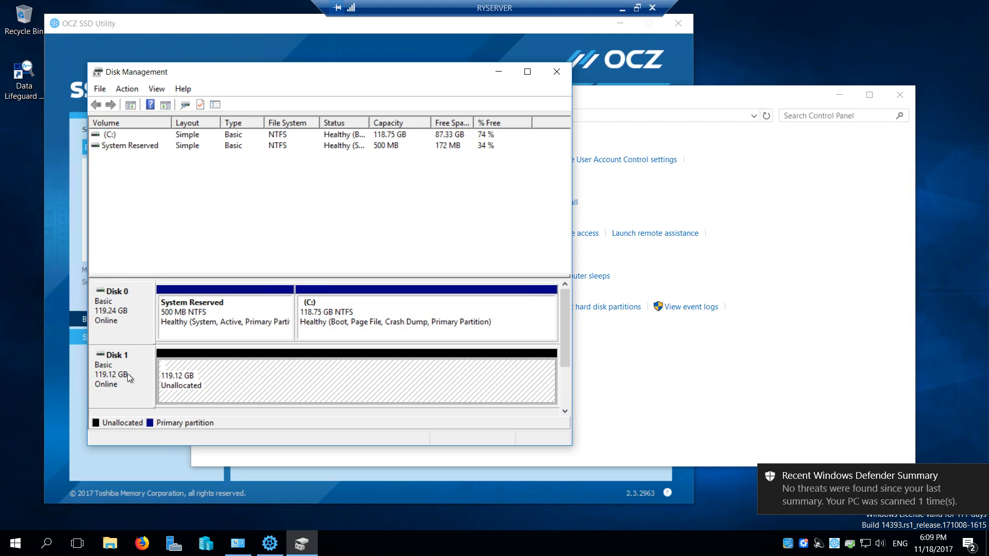
{"action": "right_click", "coordinate": [236, 372]}
{"action": "left_click", "coordinate": [275, 384]}
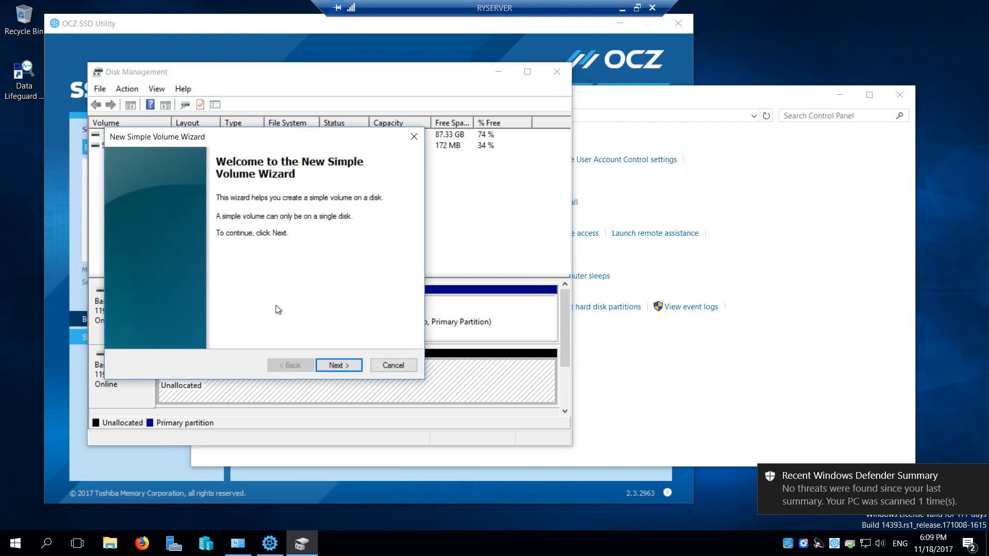
{"action": "left_click", "coordinate": [344, 365]}
{"action": "left_click", "coordinate": [346, 365]}
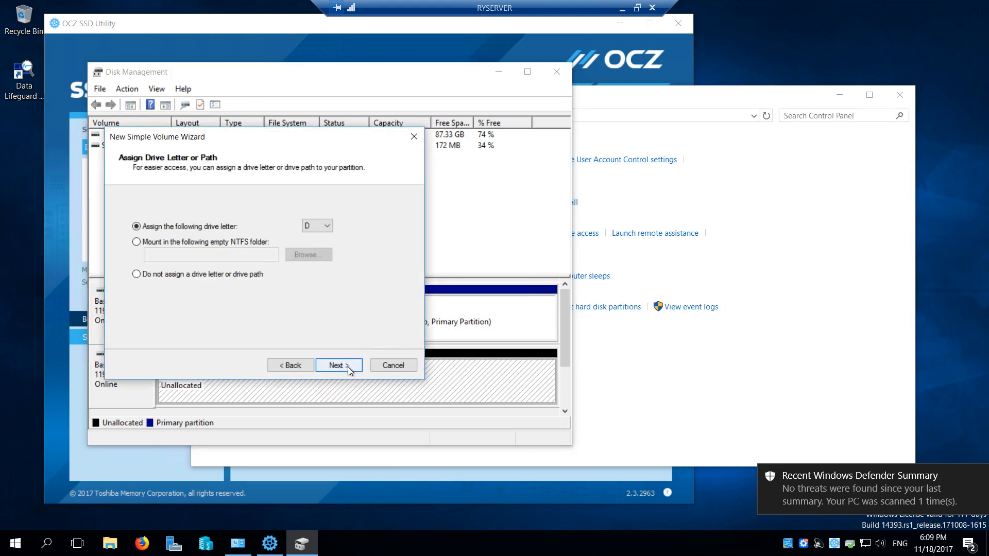
{"action": "left_click", "coordinate": [331, 366]}
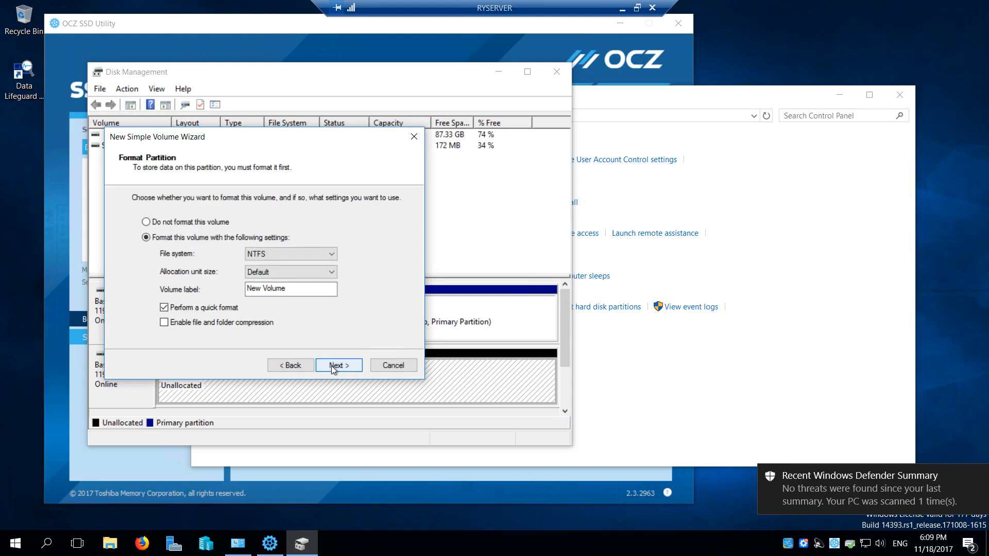
Step: Label the new volume NVME, create it with an NTFS quick format, and close Disk Management
{"action": "double_click", "coordinate": [300, 292]}
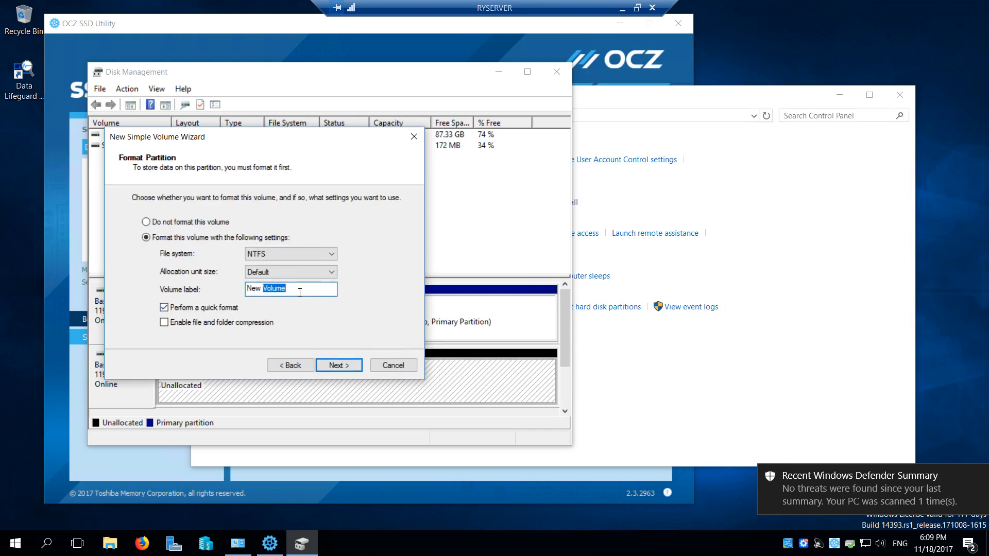
{"action": "key", "text": "BackSpace"}
{"action": "key", "text": "BackSpace"}
{"action": "key", "text": "BackSpace"}
{"action": "key", "text": "BackSpace"}
{"action": "key", "text": "BackSpace"}
{"action": "type", "text": "NVME"}
{"action": "left_click", "coordinate": [337, 366]}
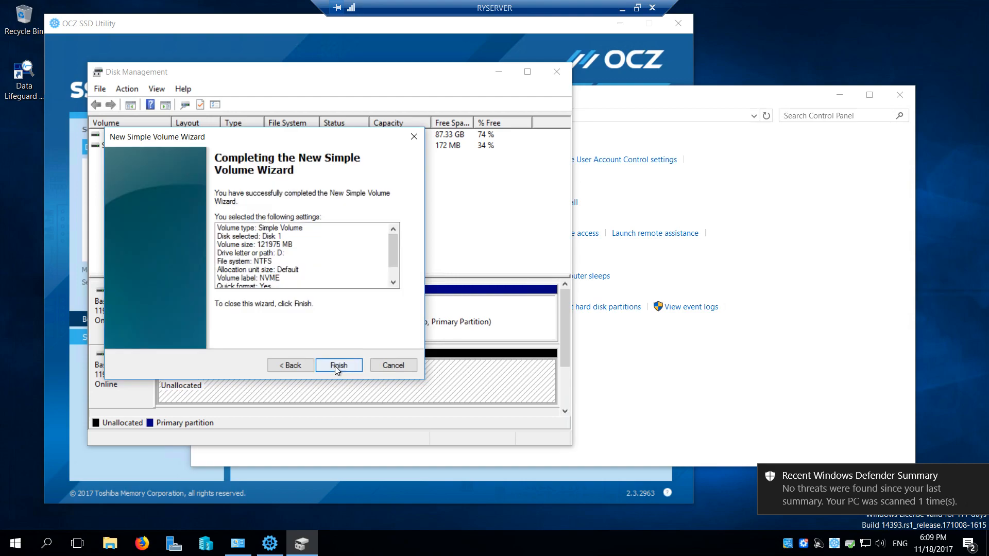
{"action": "left_click", "coordinate": [338, 366]}
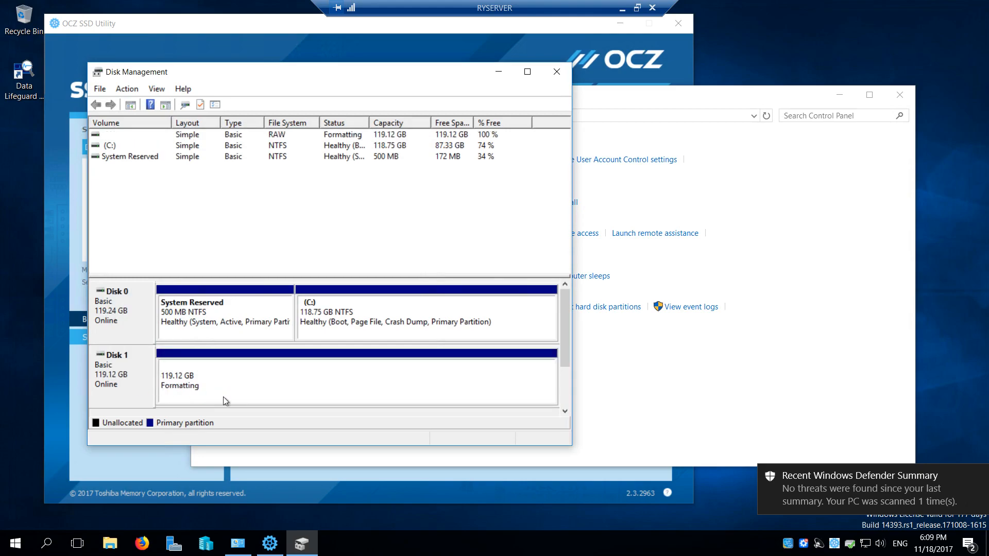
{"action": "left_click", "coordinate": [559, 73]}
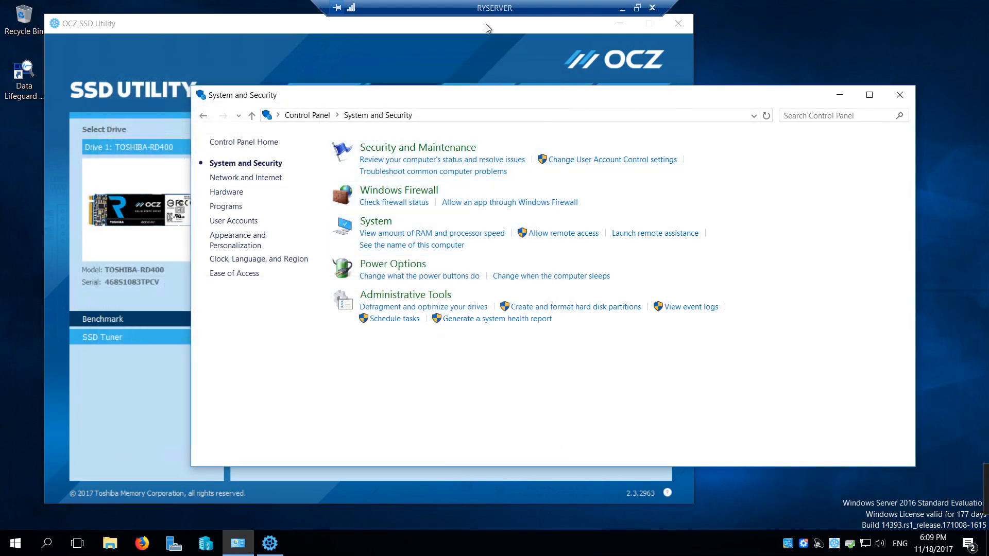
Step: Return to OCZ SSD Utility, check Drive 1's overview, and run the Tuner benchmark on Drive 1
{"action": "left_click", "coordinate": [261, 33]}
{"action": "left_click", "coordinate": [319, 91]}
{"action": "left_click", "coordinate": [382, 97]}
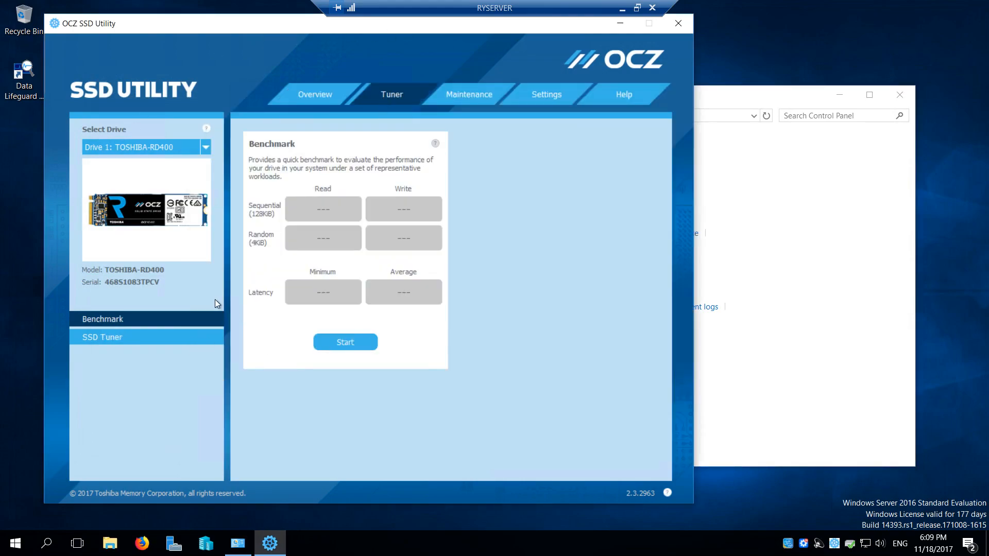
{"action": "left_click", "coordinate": [315, 97]}
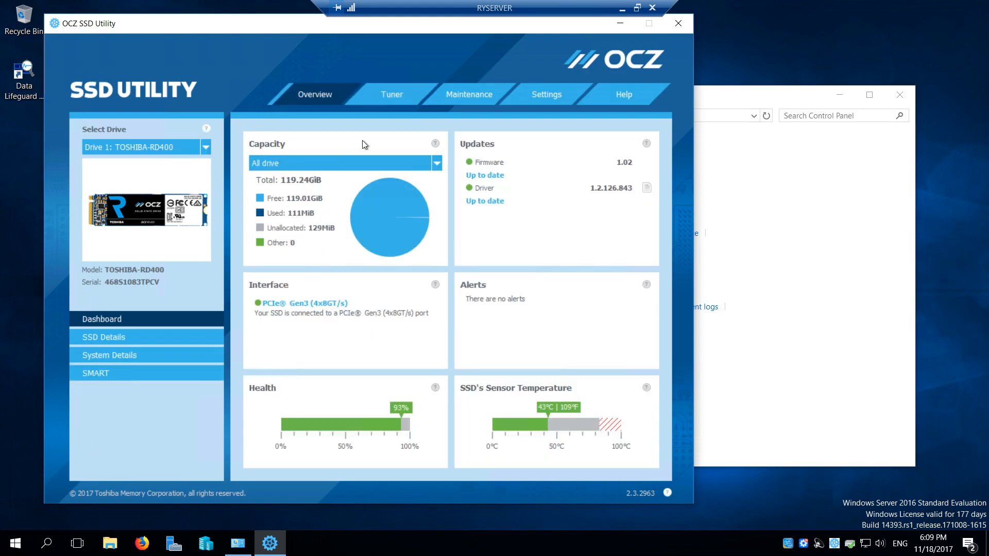
{"action": "left_click", "coordinate": [461, 94]}
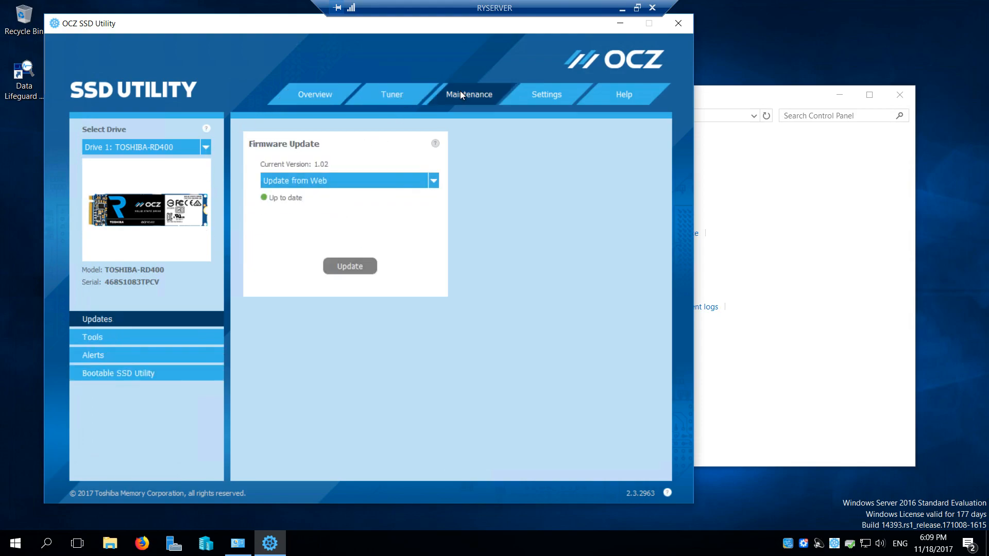
{"action": "left_click", "coordinate": [396, 97]}
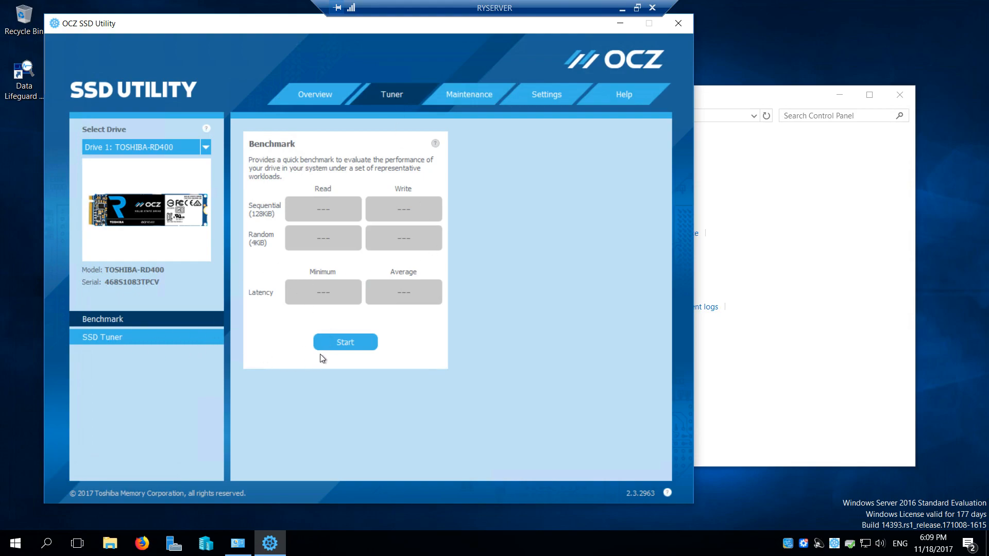
{"action": "left_click", "coordinate": [358, 341]}
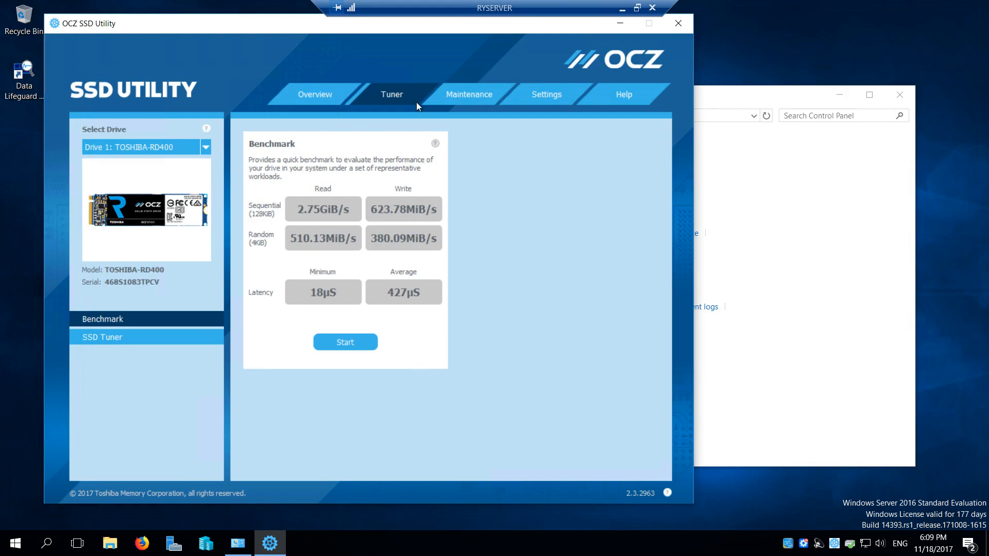
Step: Run a Secure Erase on Drive 1 with NVMe Format, check the drive's overview, and close OCZ SSD Utility
{"action": "left_click", "coordinate": [455, 100]}
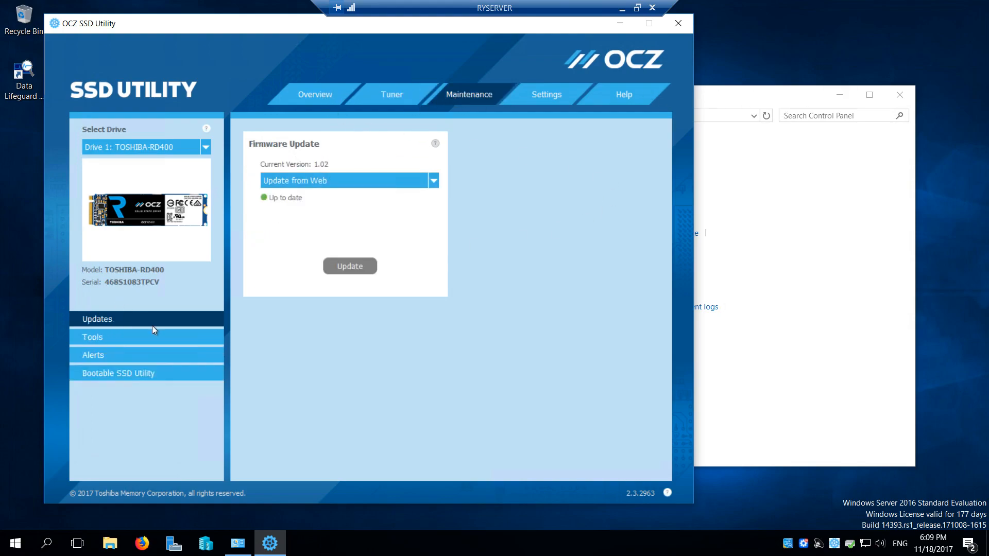
{"action": "left_click", "coordinate": [138, 336]}
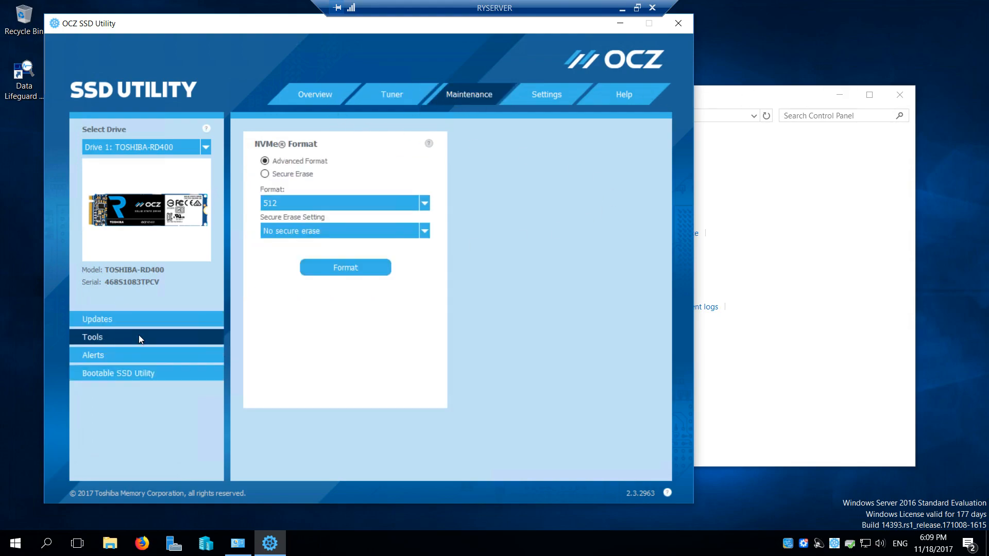
{"action": "left_click", "coordinate": [292, 174]}
{"action": "left_click", "coordinate": [342, 213]}
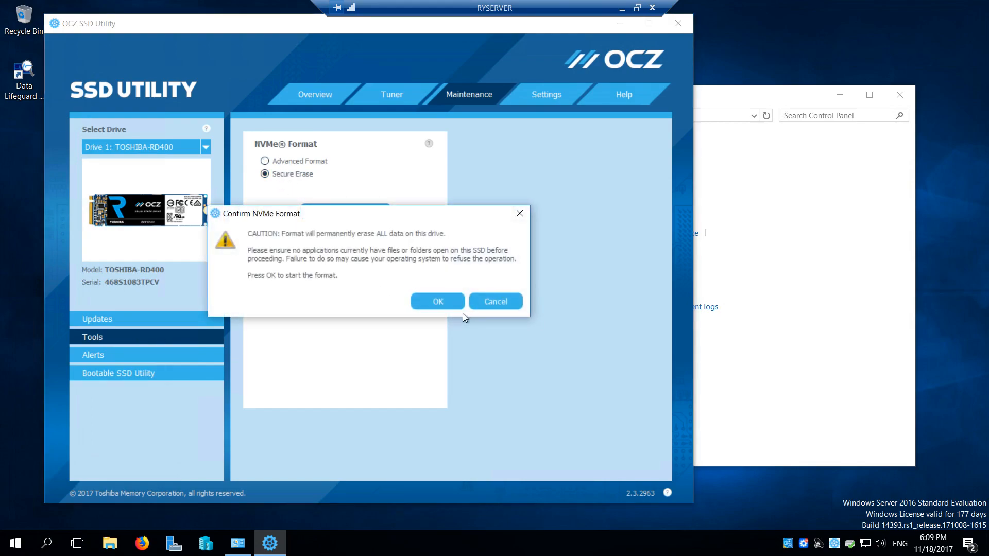
{"action": "left_click", "coordinate": [438, 302]}
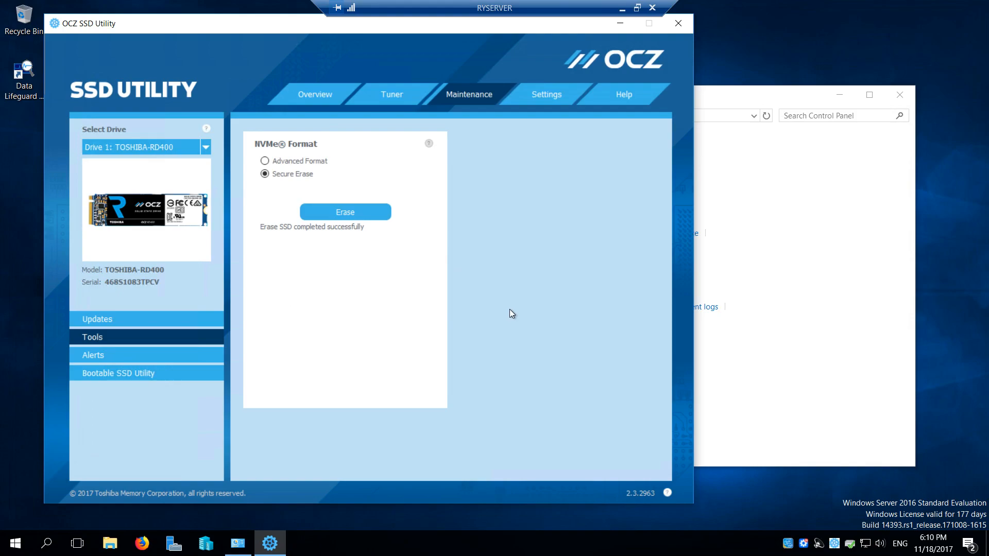
{"action": "left_click", "coordinate": [319, 102]}
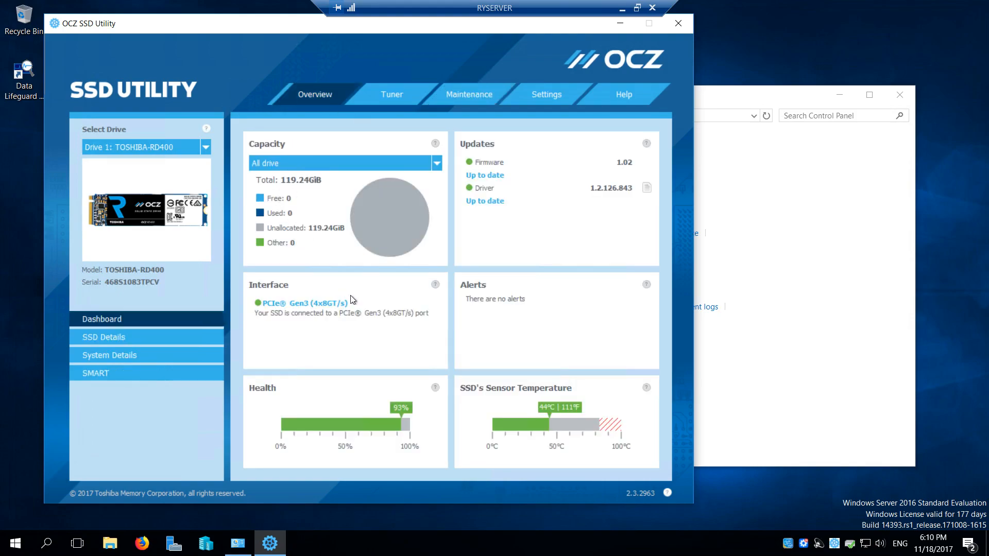
{"action": "left_click", "coordinate": [677, 24]}
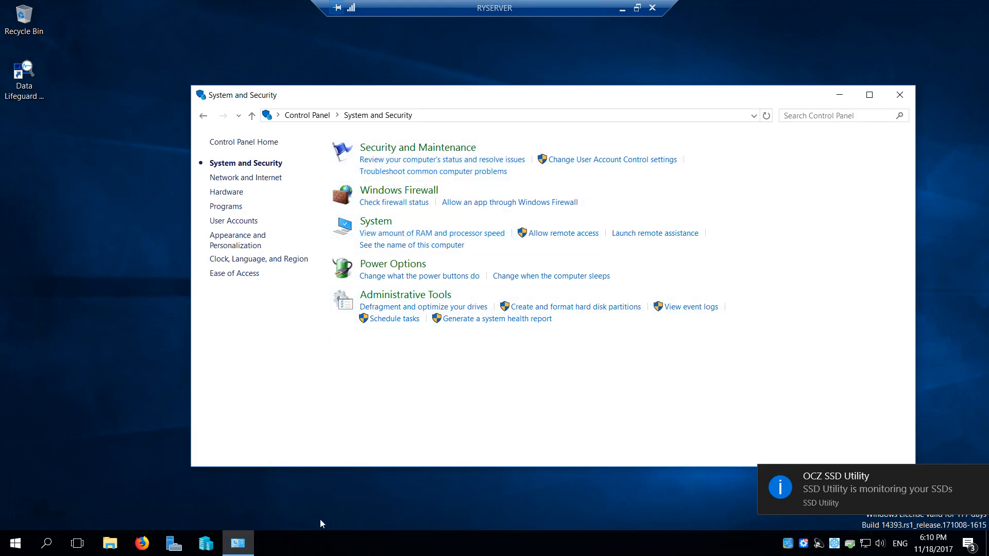
Step: Initialize the erased Disk 1 as GPT (GUID Partition Table), then close Disk Management and Control Panel
{"action": "left_click", "coordinate": [610, 308]}
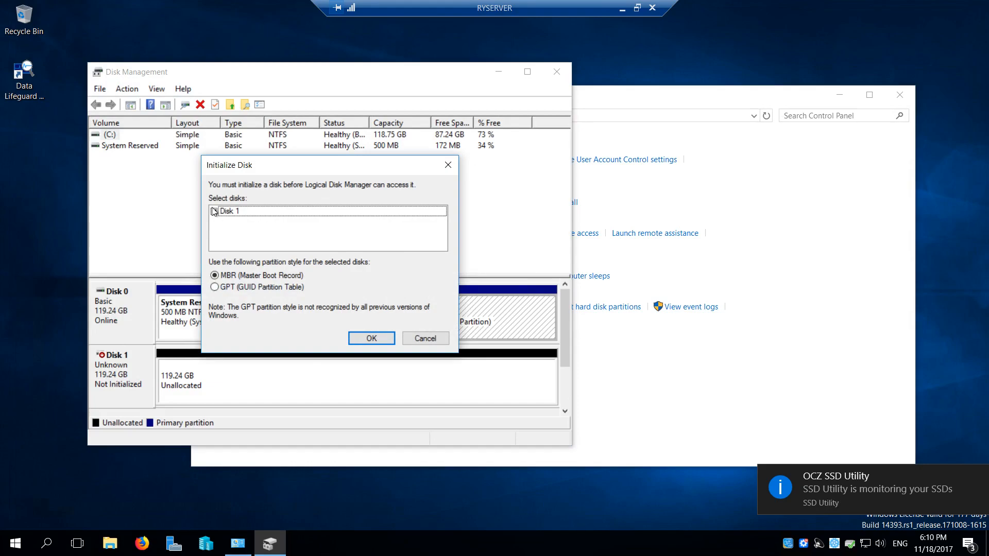
{"action": "left_click", "coordinate": [241, 288]}
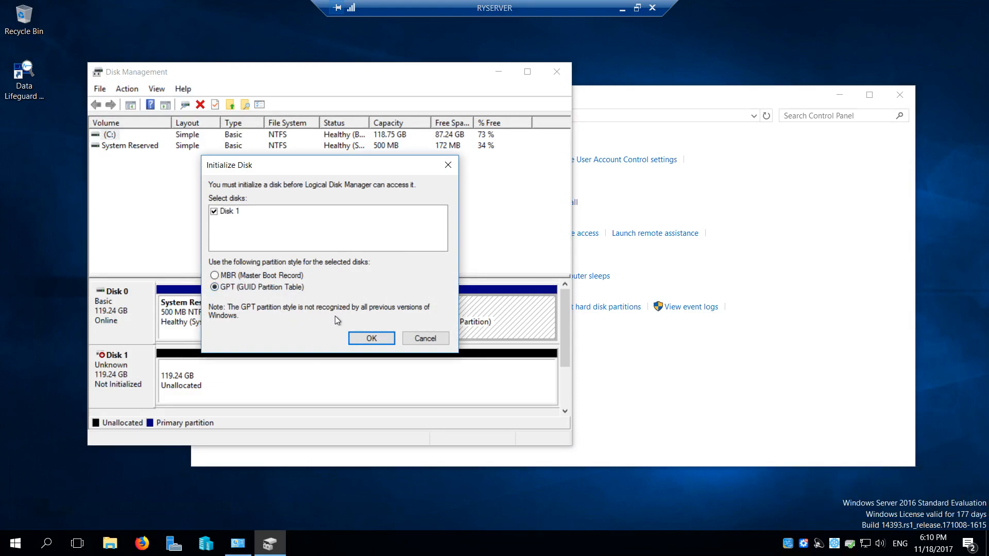
{"action": "left_click", "coordinate": [368, 339]}
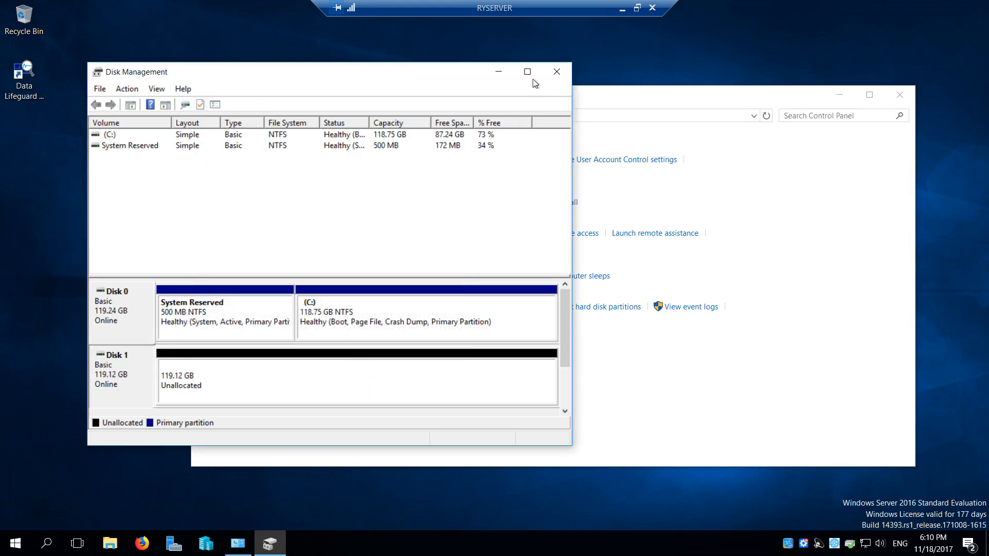
{"action": "left_click", "coordinate": [557, 72]}
{"action": "left_click", "coordinate": [900, 95]}
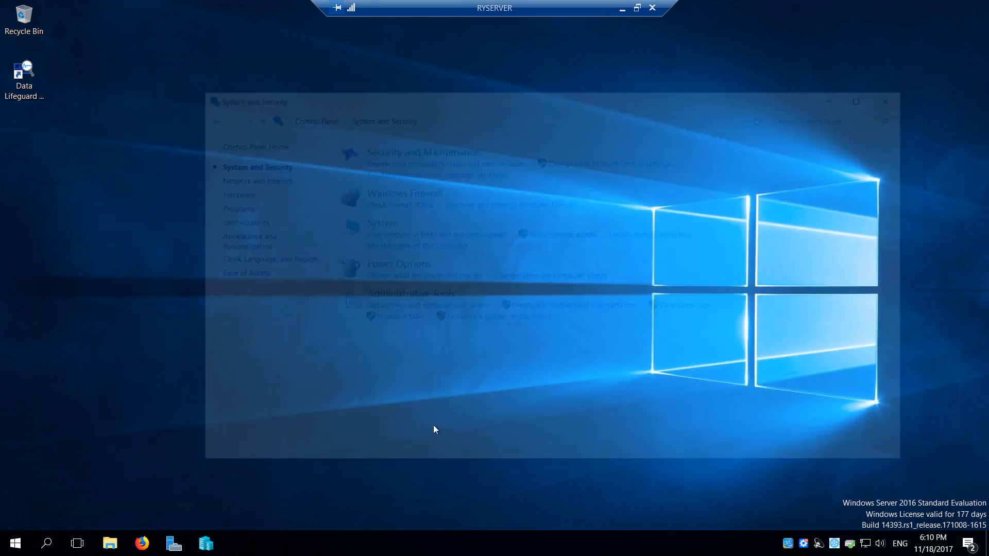
Step: Switch to Server Manager, view the File and Storage Services servers, and return to the Dashboard
{"action": "left_click", "coordinate": [173, 543]}
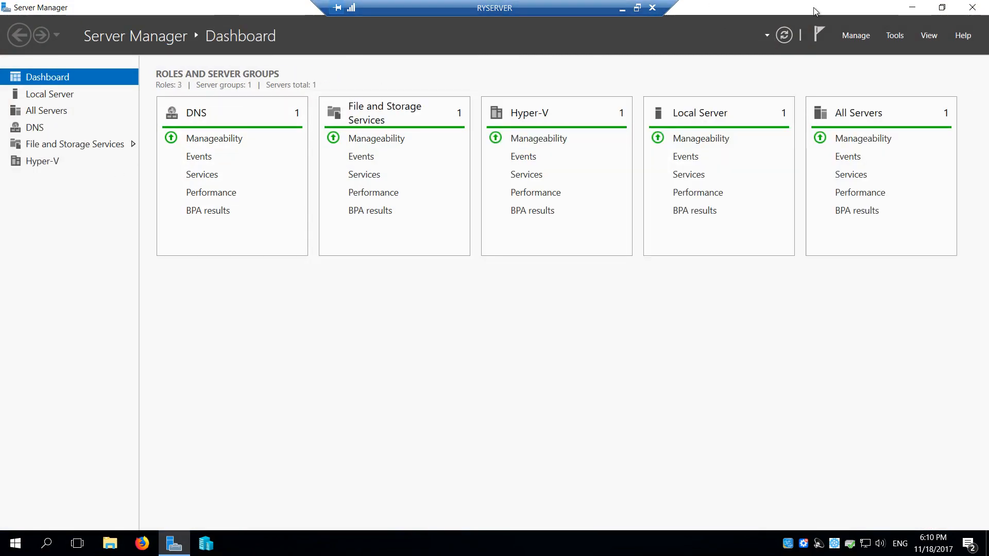
{"action": "left_click", "coordinate": [96, 146]}
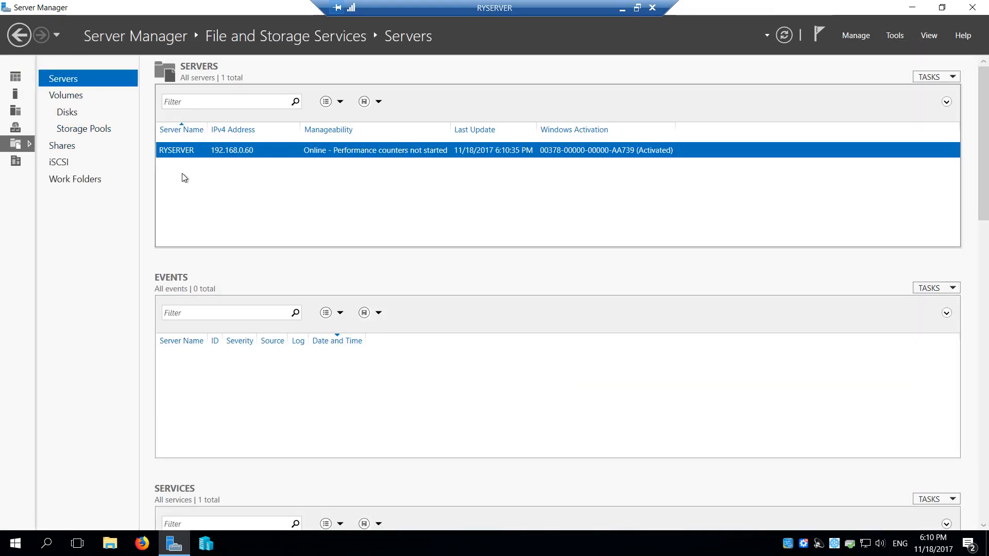
{"action": "left_click", "coordinate": [16, 76]}
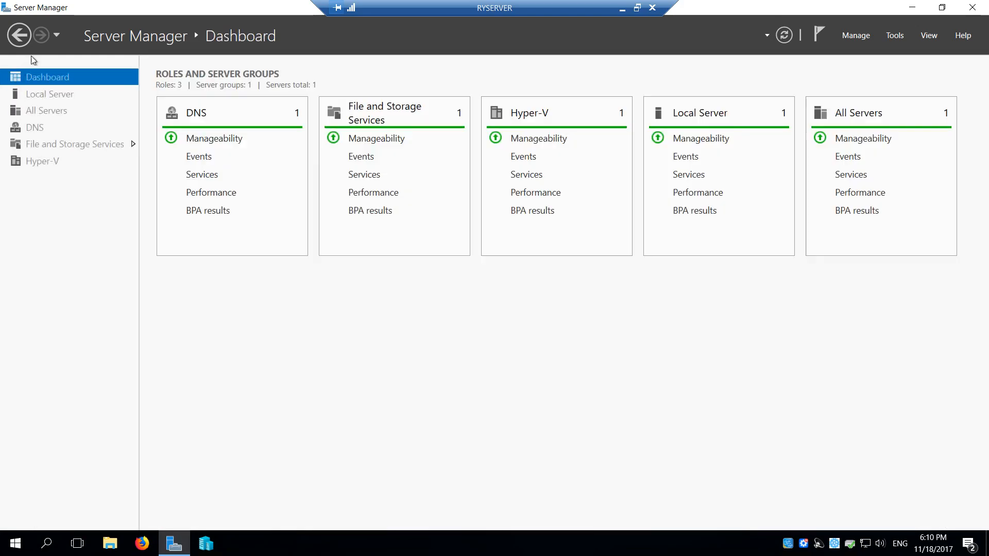
{"action": "left_click", "coordinate": [16, 543]}
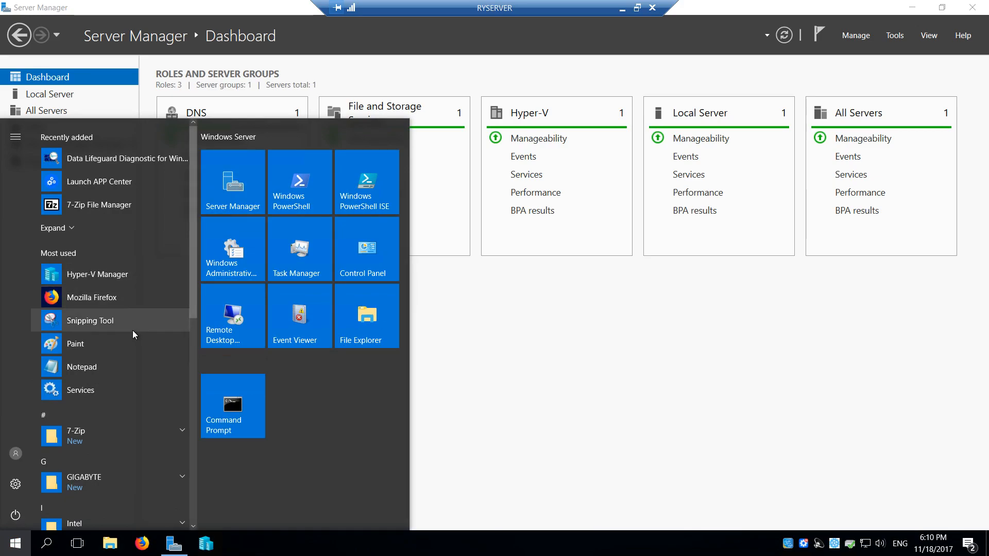
{"action": "scroll", "coordinate": [132, 330], "scroll_direction": "down", "scroll_amount": 6}
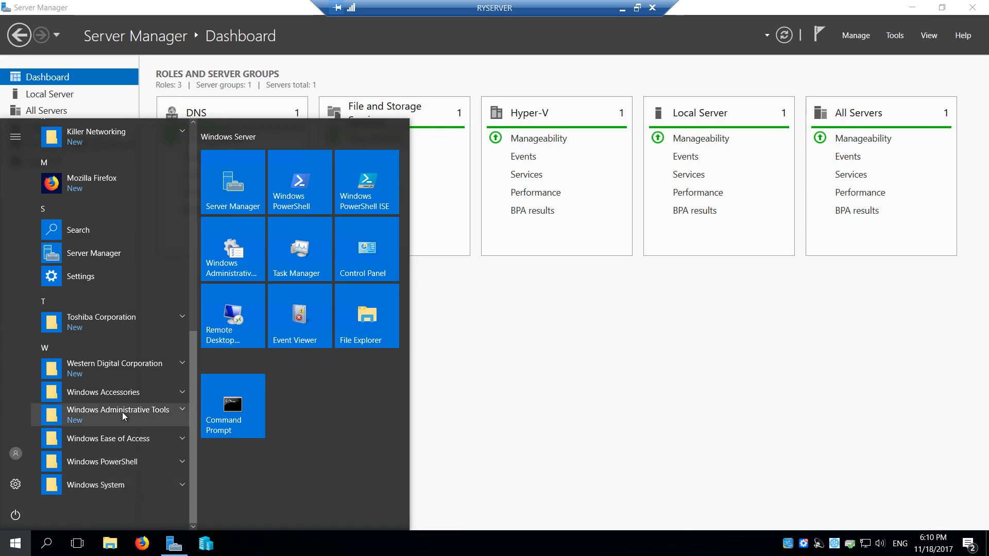
{"action": "left_click", "coordinate": [122, 412]}
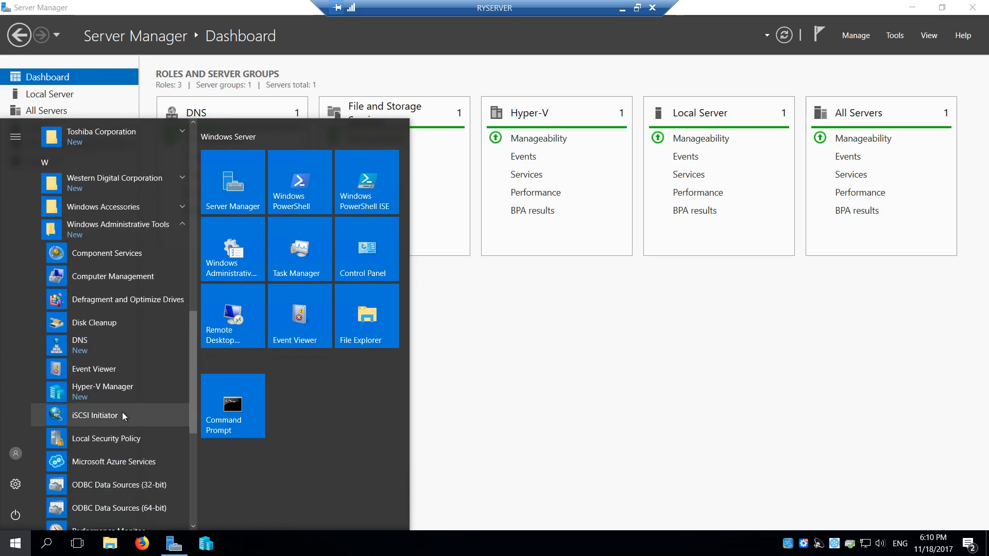
{"action": "scroll", "coordinate": [123, 416], "scroll_direction": "down", "scroll_amount": 3}
{"action": "scroll", "coordinate": [122, 416], "scroll_direction": "down", "scroll_amount": 1}
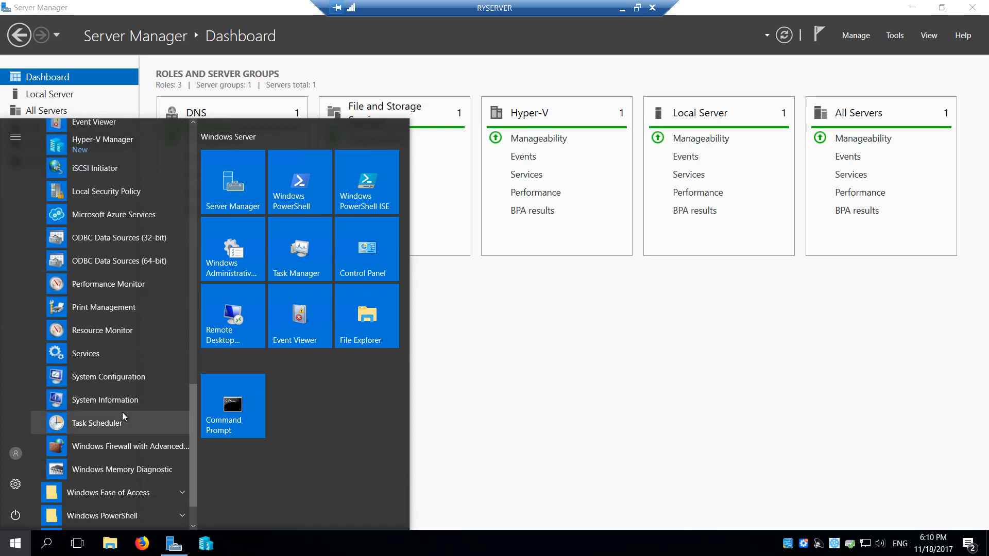
{"action": "scroll", "coordinate": [153, 455], "scroll_direction": "up", "scroll_amount": 3}
{"action": "scroll", "coordinate": [156, 452], "scroll_direction": "up", "scroll_amount": 2}
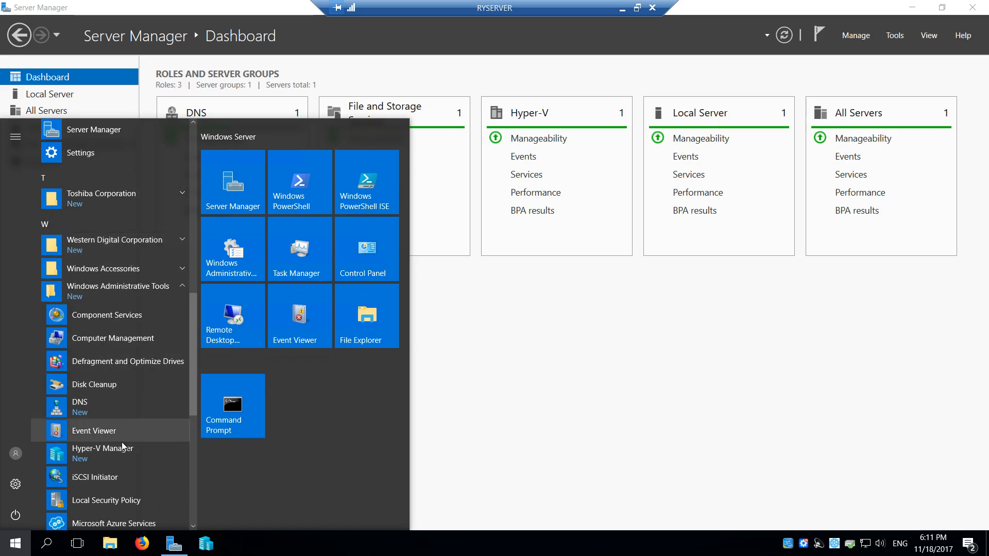
{"action": "scroll", "coordinate": [124, 448], "scroll_direction": "down", "scroll_amount": 5}
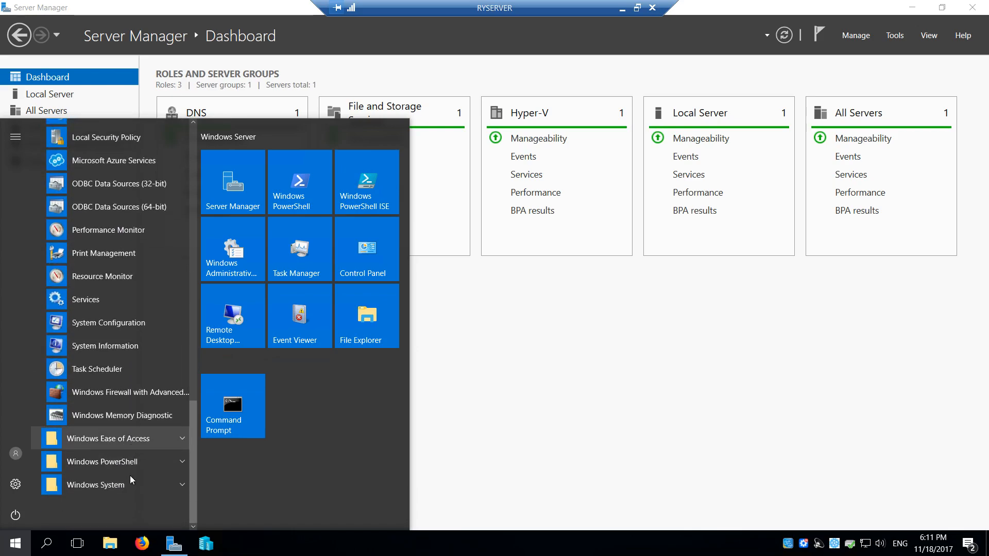
{"action": "left_click", "coordinate": [130, 474]}
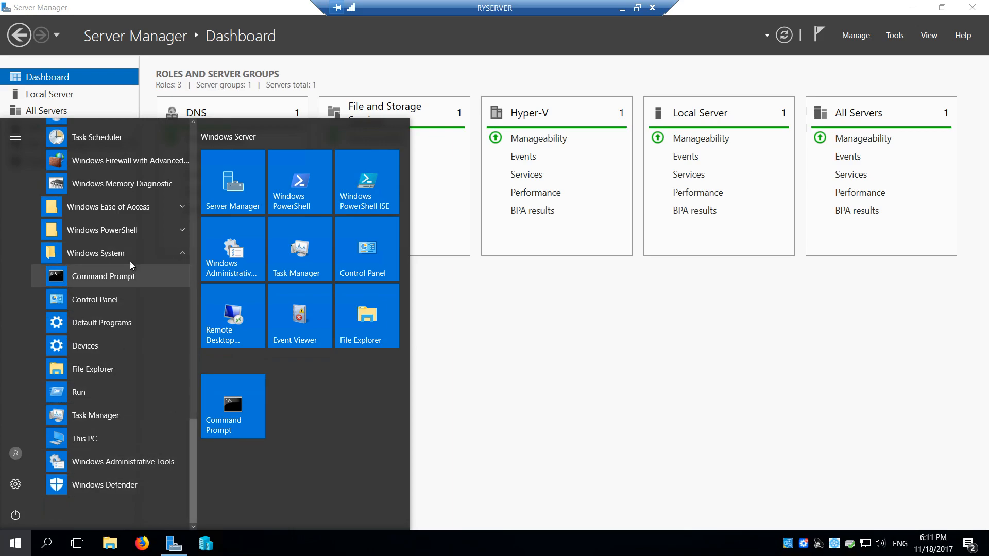
Step: Search Windows for "server" and open Server Manager from the results
{"action": "left_click", "coordinate": [15, 544]}
{"action": "left_click", "coordinate": [15, 546]}
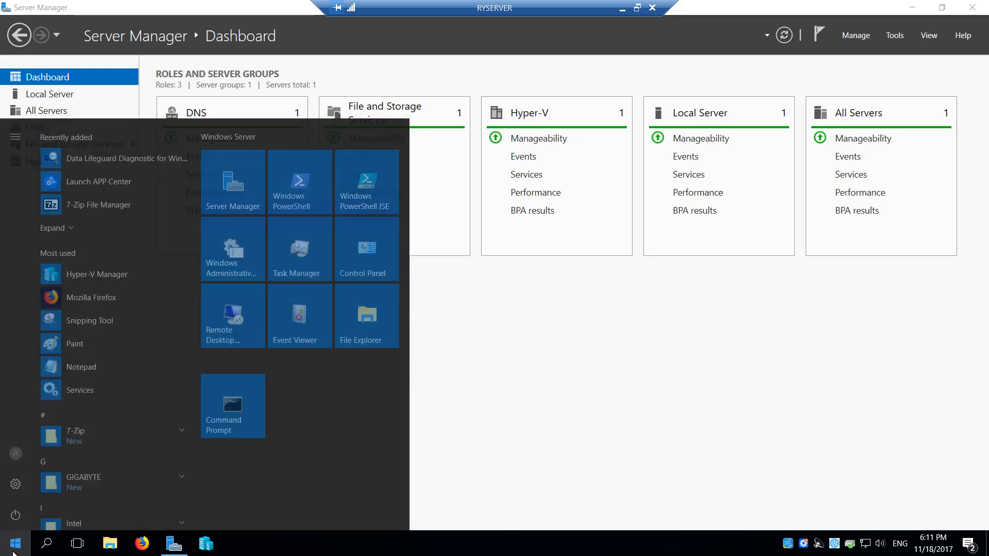
{"action": "type", "text": "server"}
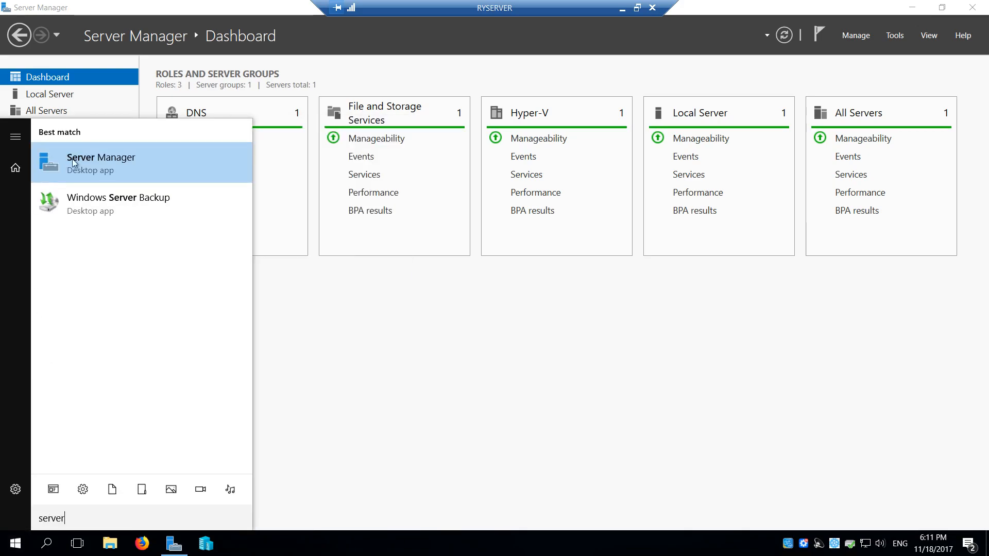
{"action": "left_click", "coordinate": [117, 165]}
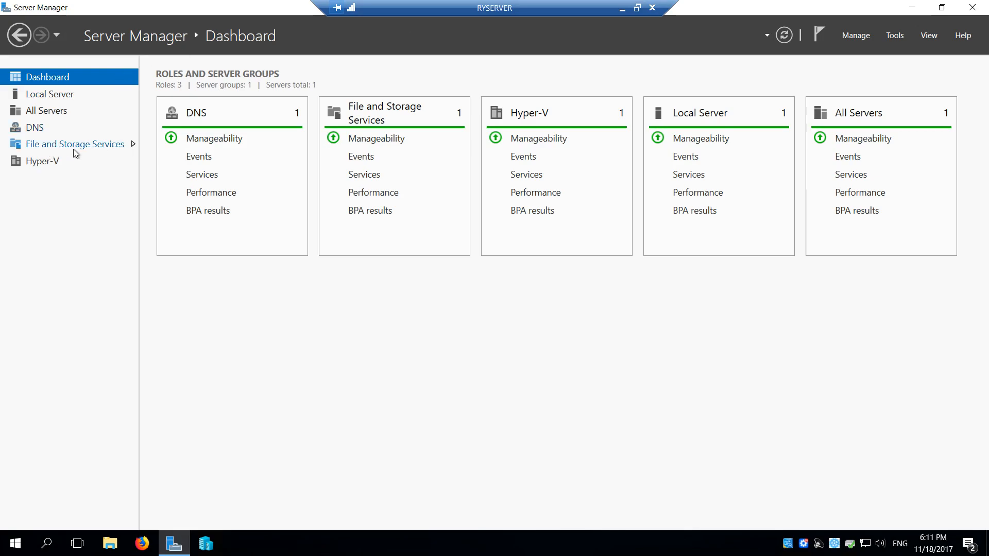
Step: Look through the File and Storage Services, Local Server and All Servers pages, and return to the Dashboard
{"action": "left_click", "coordinate": [57, 145]}
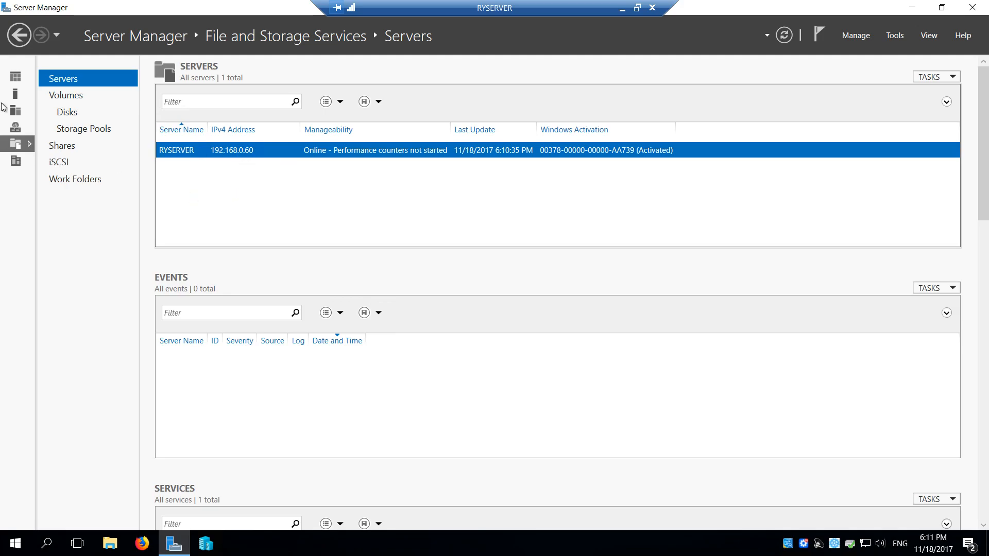
{"action": "left_click", "coordinate": [15, 77]}
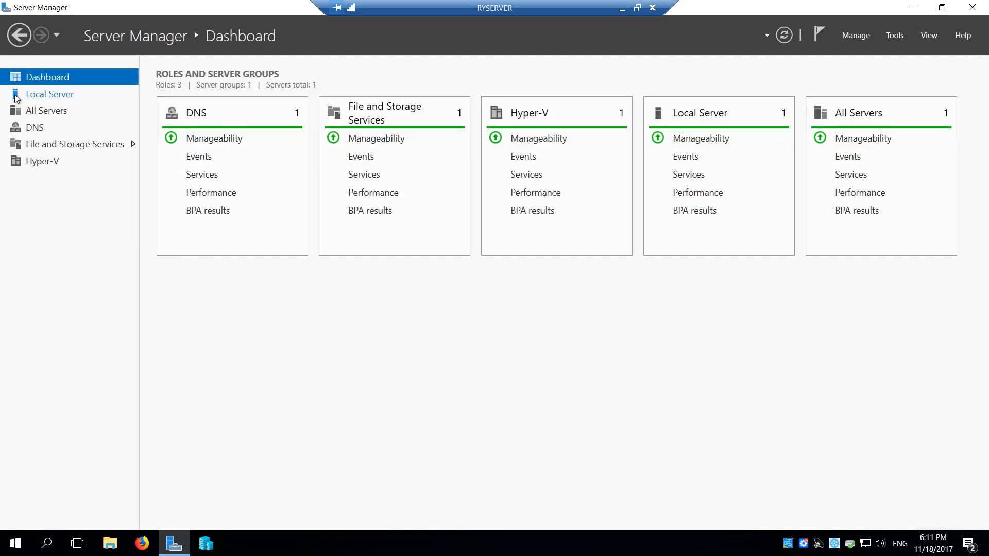
{"action": "left_click", "coordinate": [16, 97]}
{"action": "left_click", "coordinate": [62, 111]}
{"action": "right_click", "coordinate": [63, 113]}
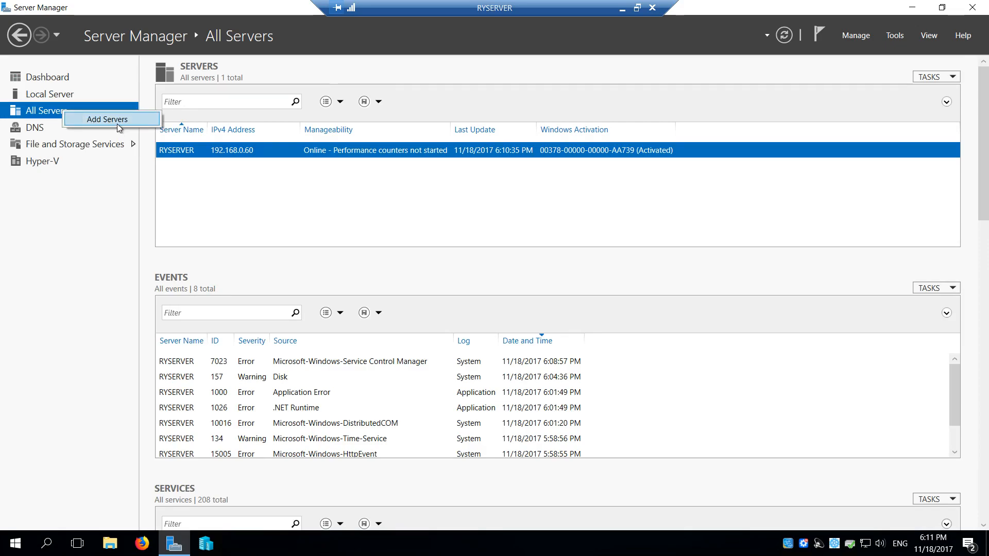
{"action": "left_click", "coordinate": [54, 78]}
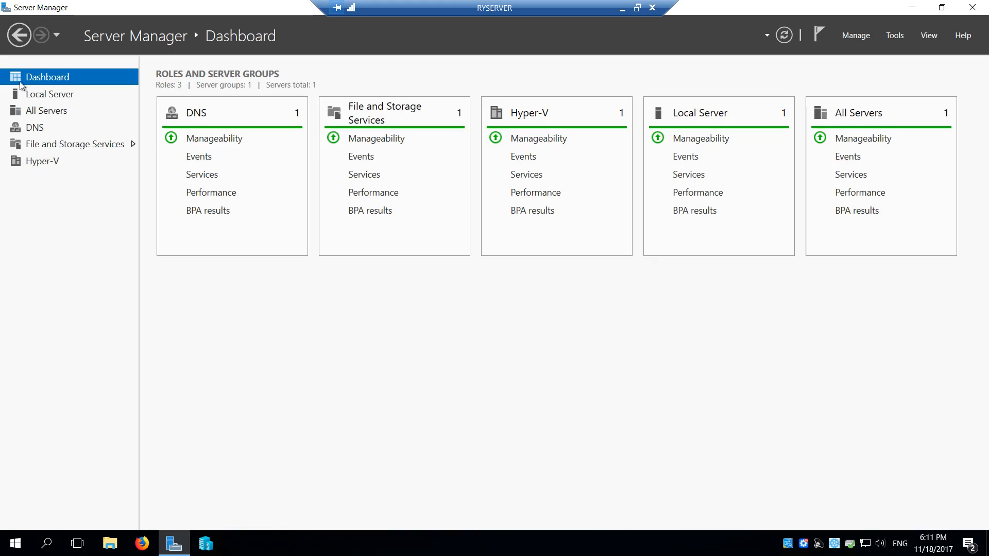
Step: Show the Storage Pools page of File and Storage Services
{"action": "left_click", "coordinate": [75, 143]}
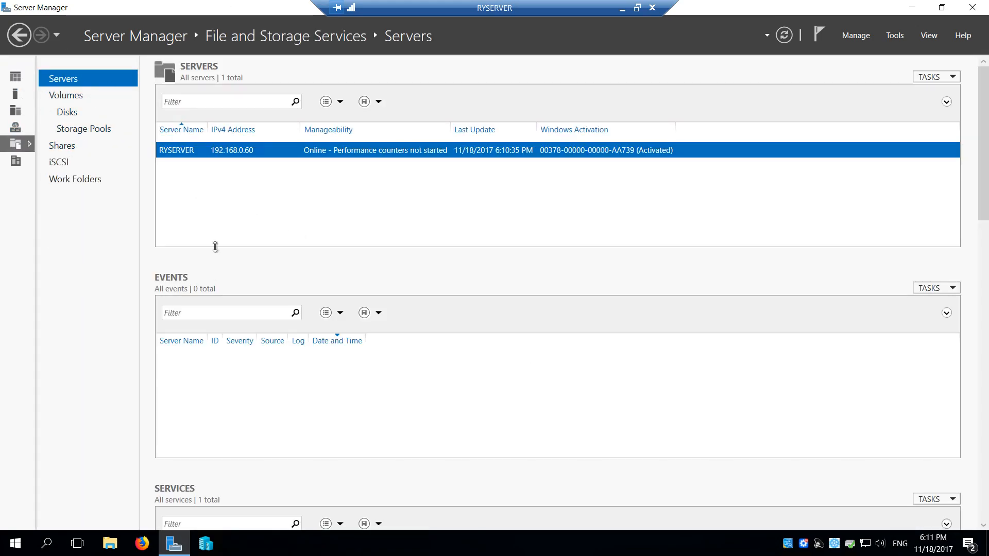
{"action": "scroll", "coordinate": [151, 446], "scroll_direction": "down", "scroll_amount": 3}
{"action": "scroll", "coordinate": [151, 446], "scroll_direction": "up", "scroll_amount": 3}
{"action": "left_click", "coordinate": [83, 131]}
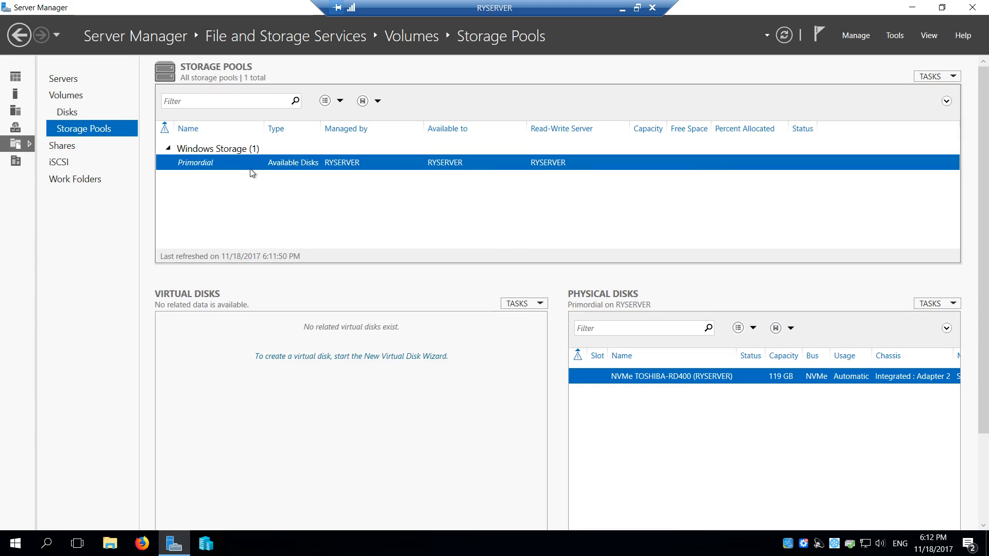
Step: Start a new storage pool from the Primordial disks on RYSERVER, name it SPool1, and continue to the physical disk selection
{"action": "right_click", "coordinate": [230, 167]}
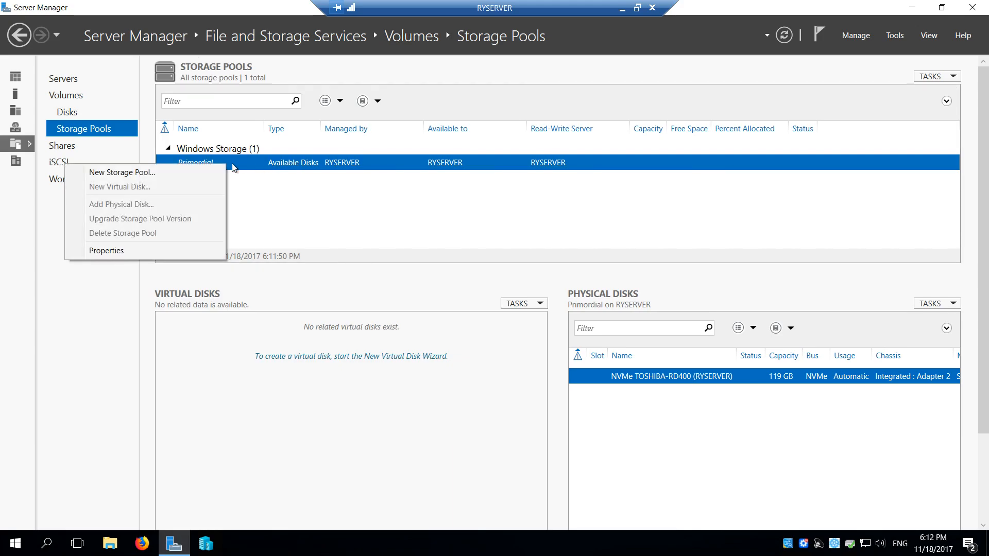
{"action": "left_click", "coordinate": [152, 173]}
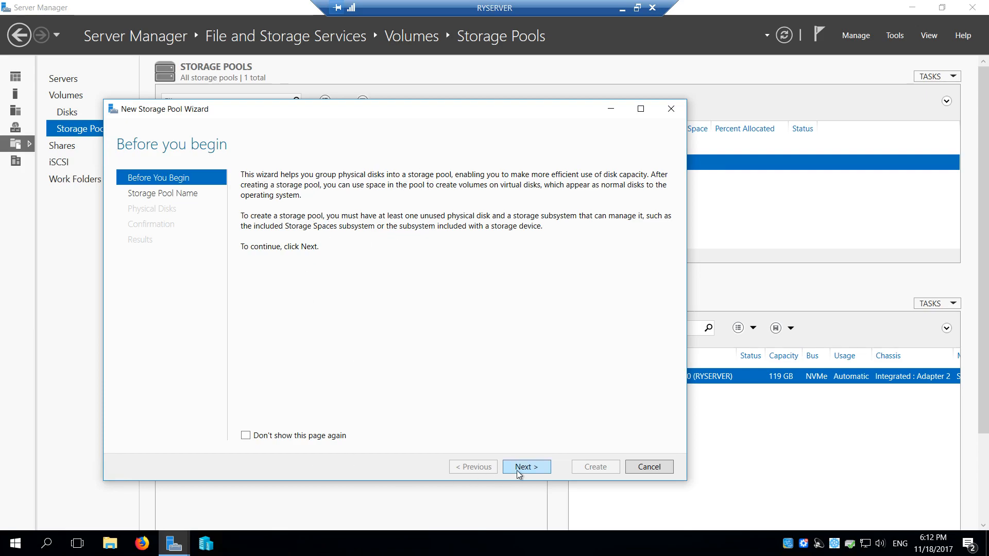
{"action": "left_click", "coordinate": [523, 467]}
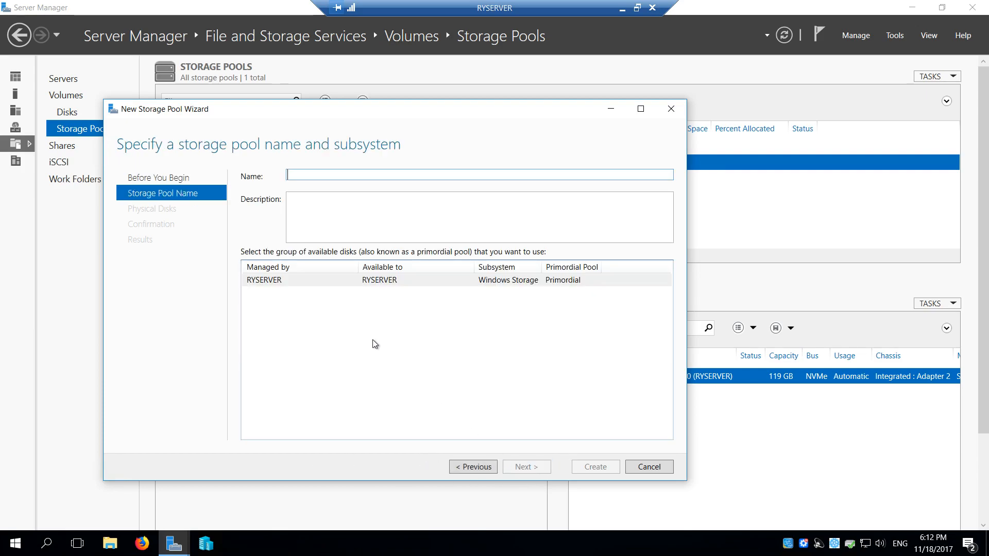
{"action": "left_click_drag", "start_coordinate": [259, 116], "coordinate": [294, 110]}
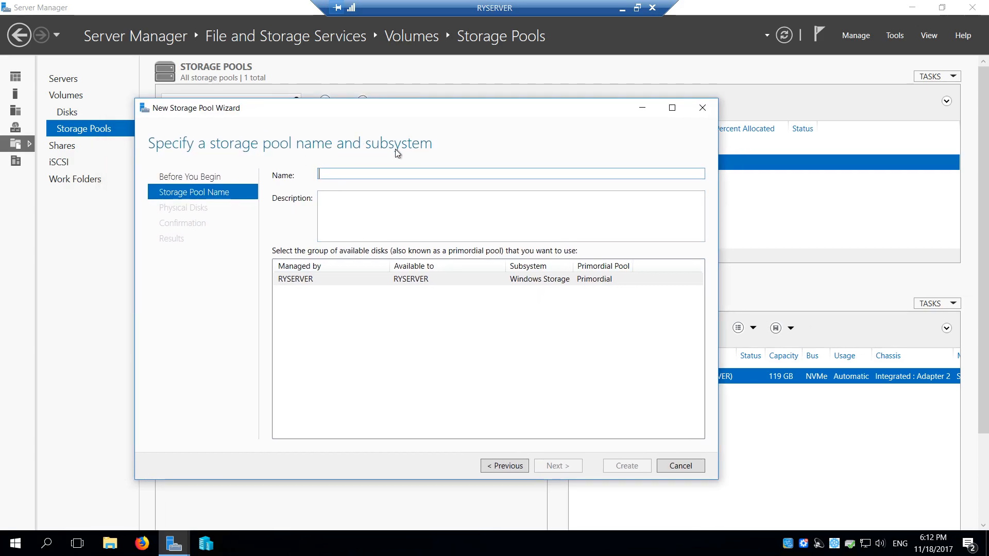
{"action": "type", "text": "S"}
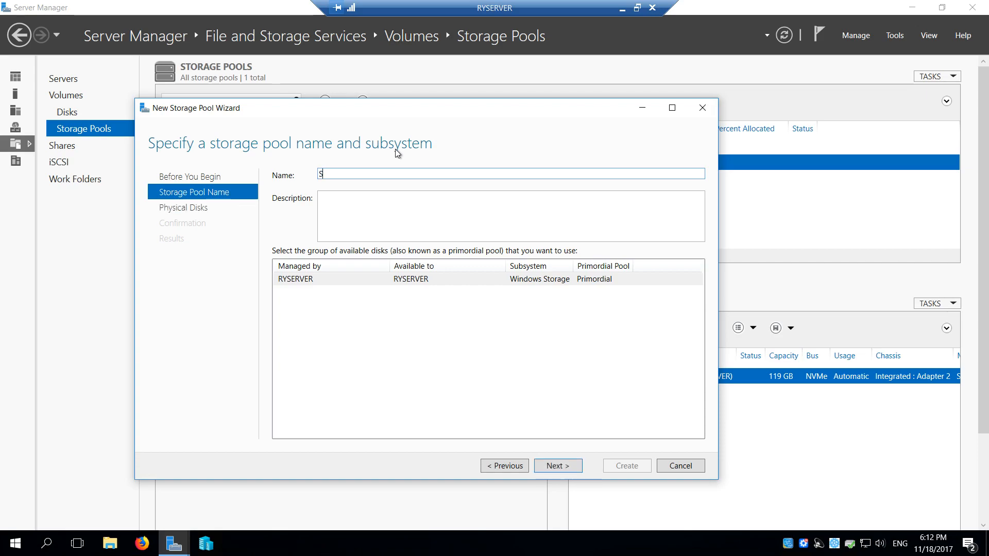
{"action": "type", "text": "Pool1"}
{"action": "left_click", "coordinate": [350, 282]}
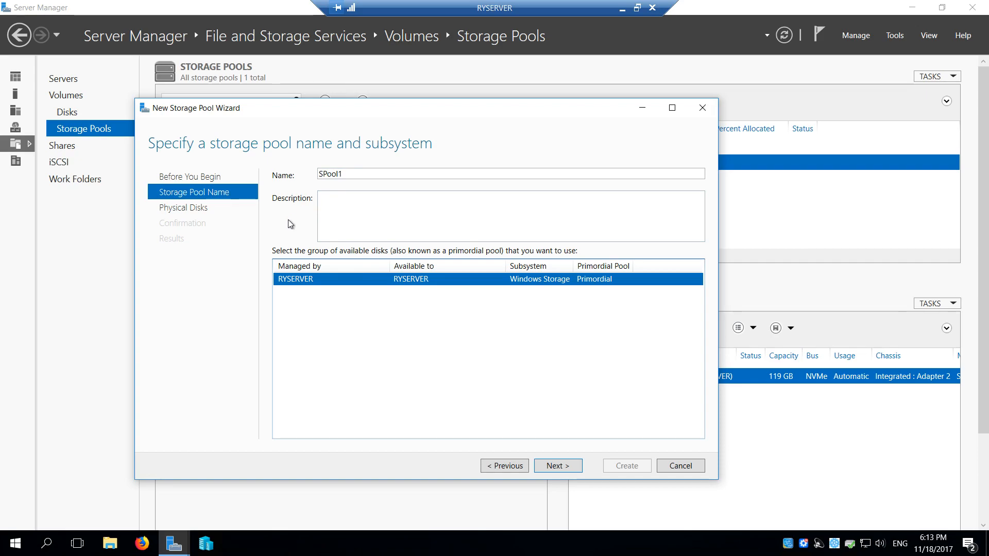
{"action": "left_click", "coordinate": [557, 465]}
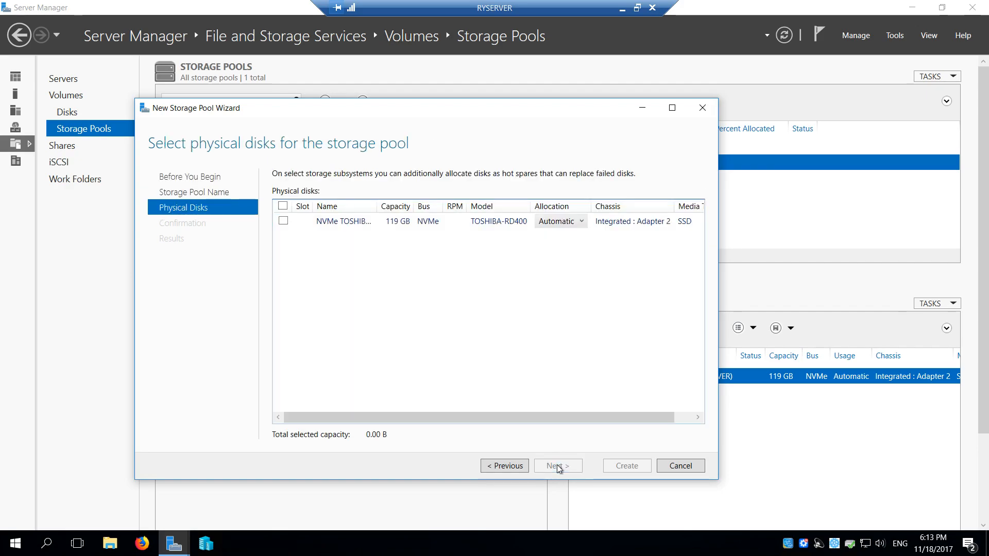
Step: Add the NVMe TOSHIBA-RD400 disk, create the pool, and close the wizard with the option to create a virtual disk enabled
{"action": "left_click", "coordinate": [283, 222]}
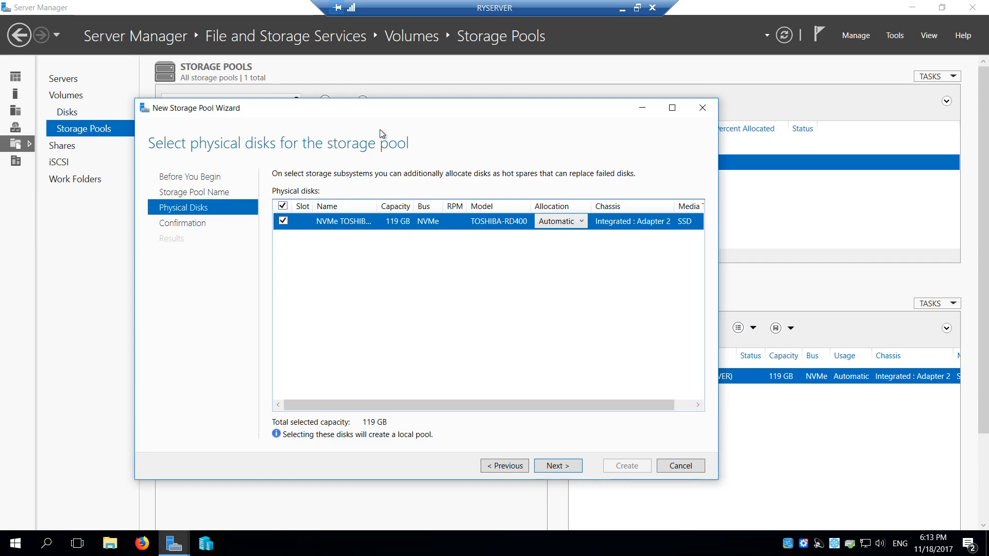
{"action": "left_click_drag", "start_coordinate": [245, 108], "coordinate": [221, 116]}
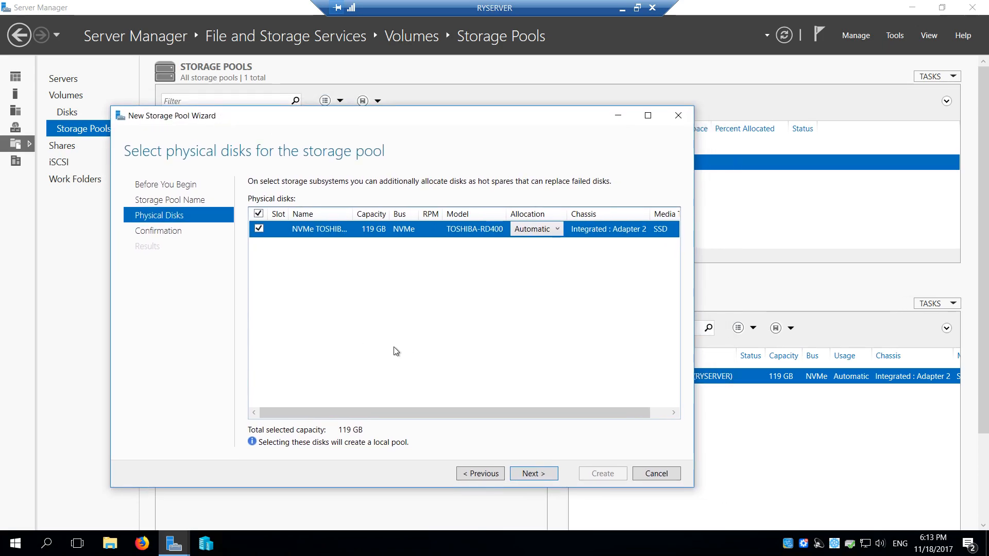
{"action": "left_click", "coordinate": [528, 474]}
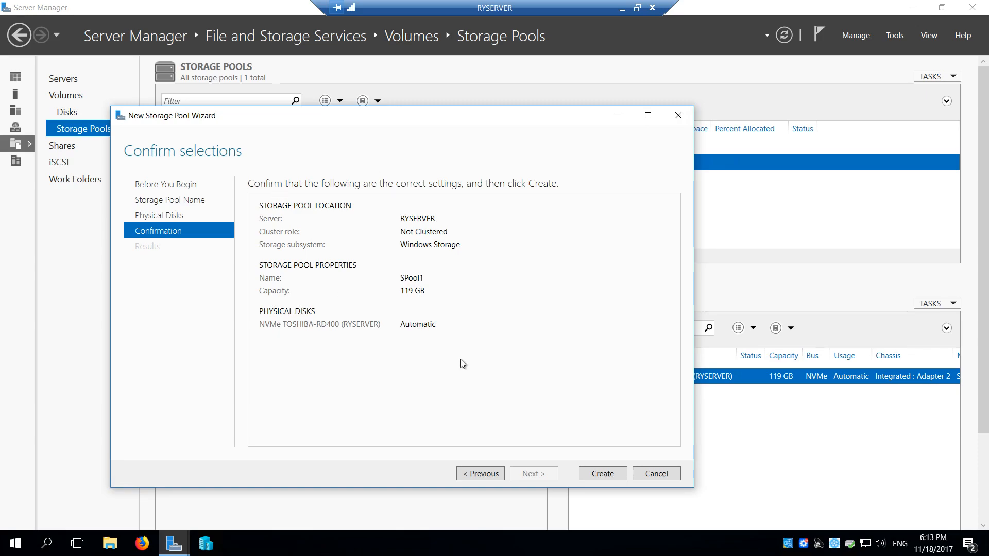
{"action": "left_click", "coordinate": [599, 474]}
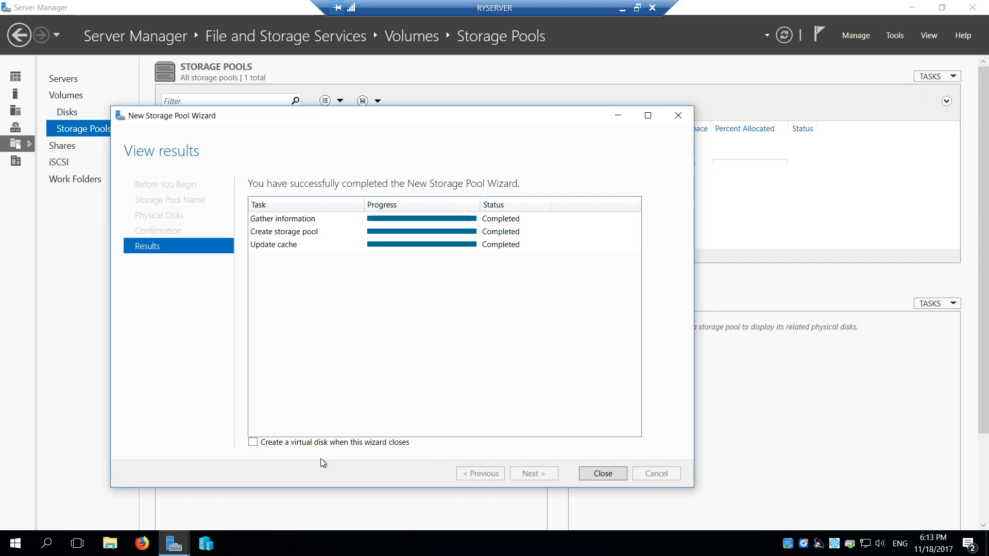
{"action": "left_click", "coordinate": [254, 444]}
{"action": "left_click", "coordinate": [601, 474]}
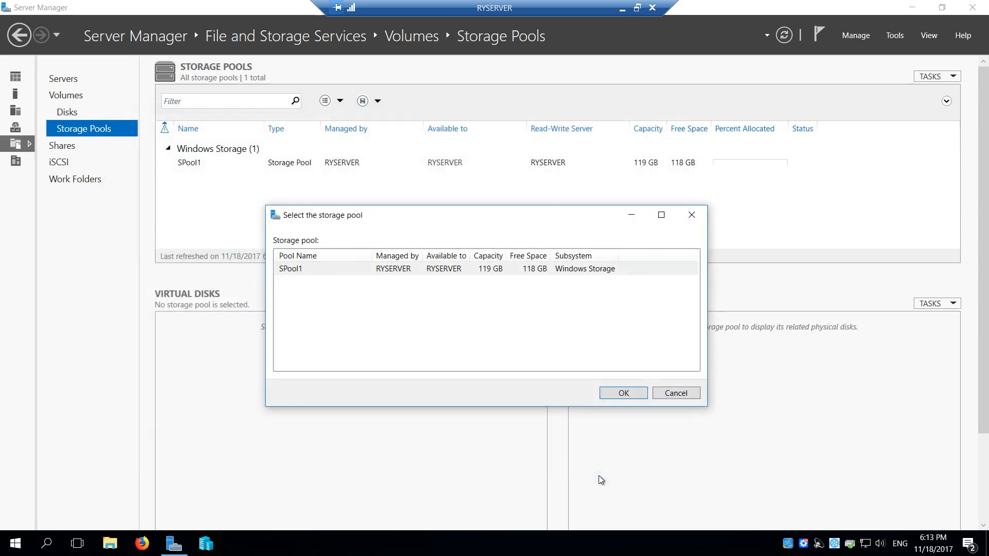
Step: Select SPool1 and start a new virtual disk on it
{"action": "left_click", "coordinate": [300, 271]}
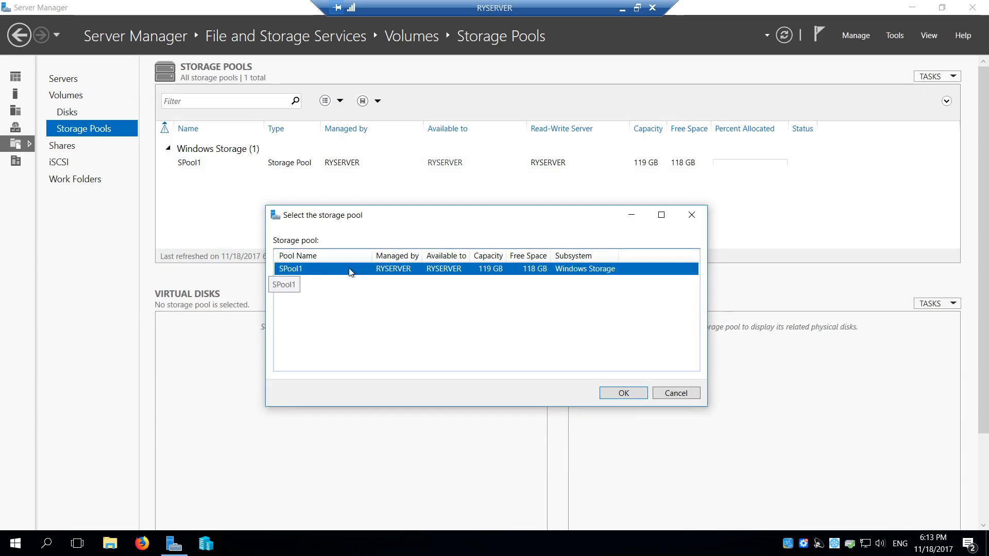
{"action": "left_click", "coordinate": [675, 393]}
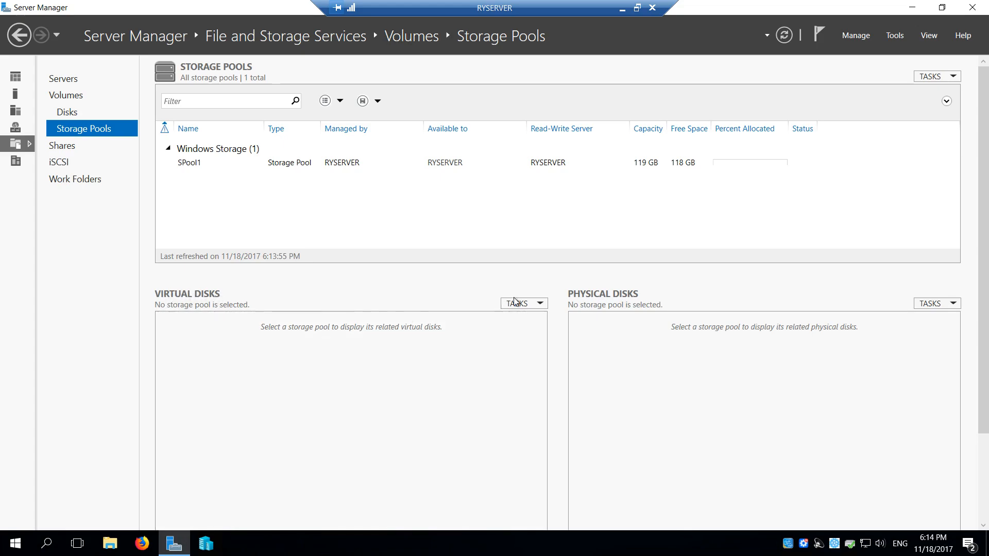
{"action": "left_click", "coordinate": [205, 164]}
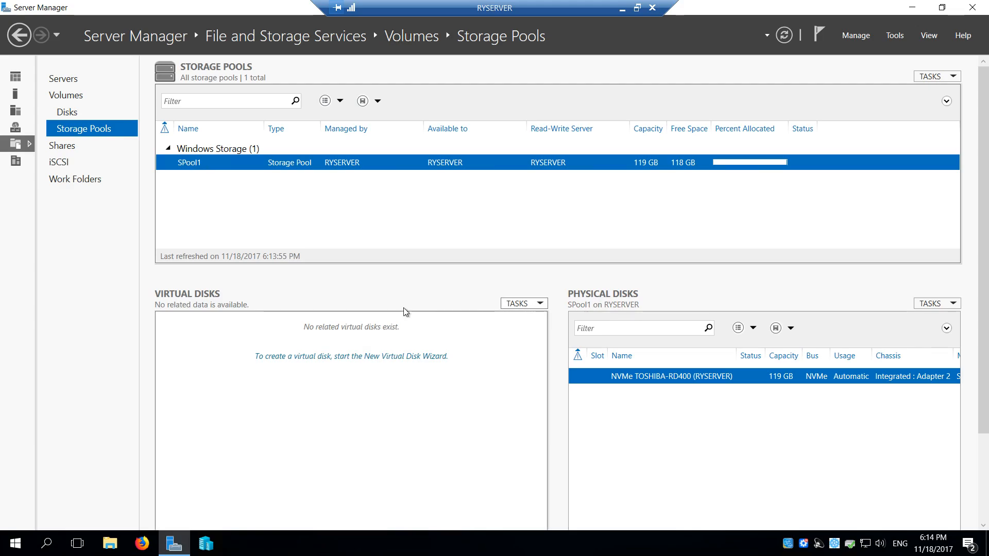
{"action": "left_click", "coordinate": [538, 304]}
{"action": "left_click", "coordinate": [467, 318]}
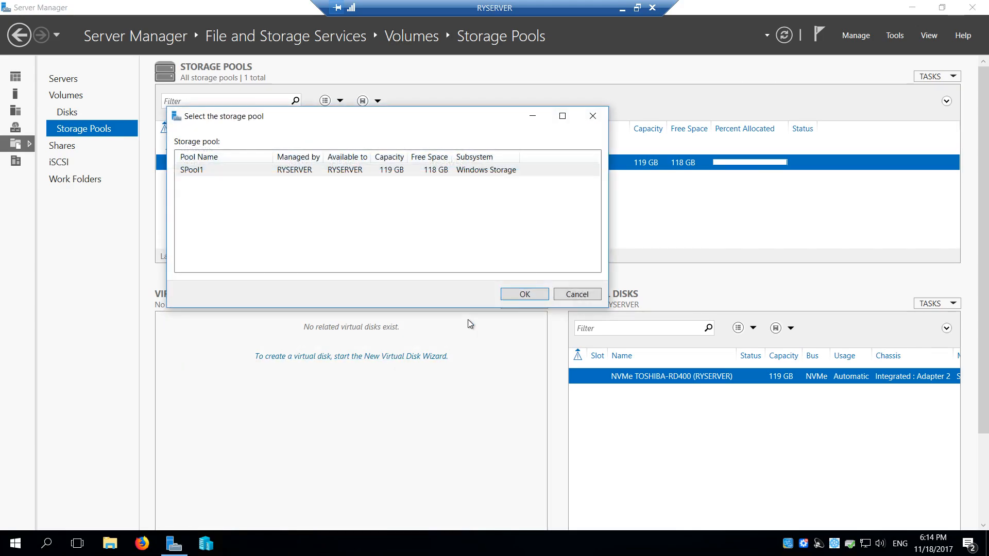
{"action": "left_click", "coordinate": [239, 170]}
{"action": "left_click_drag", "start_coordinate": [263, 117], "coordinate": [291, 147]}
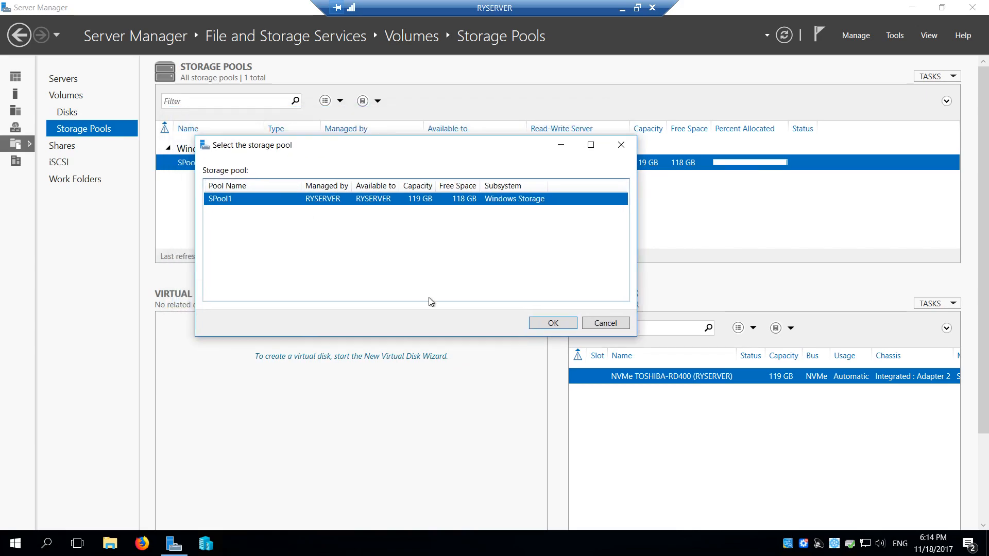
{"action": "left_click", "coordinate": [552, 323]}
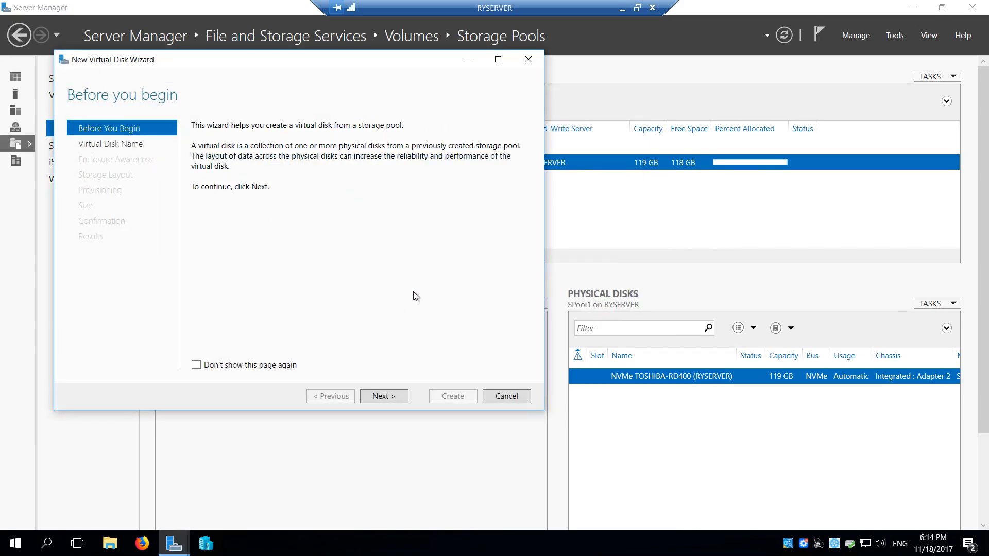
Step: Continue past the introduction and name the virtual disk VDisk1
{"action": "left_click", "coordinate": [387, 400]}
{"action": "left_click_drag", "start_coordinate": [280, 66], "coordinate": [447, 114]}
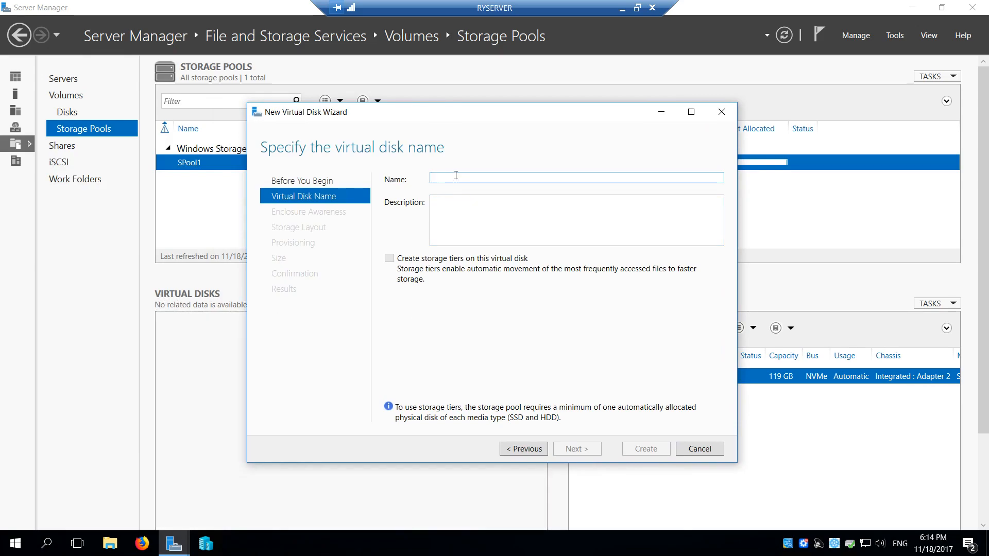
{"action": "type", "text": "V"}
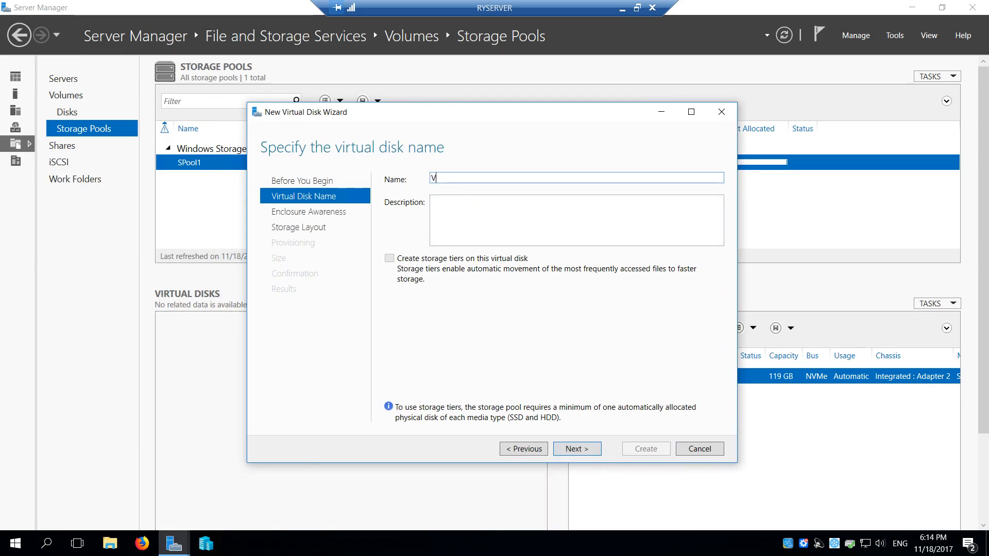
{"action": "type", "text": "Disk1"}
{"action": "key", "text": "Tab"}
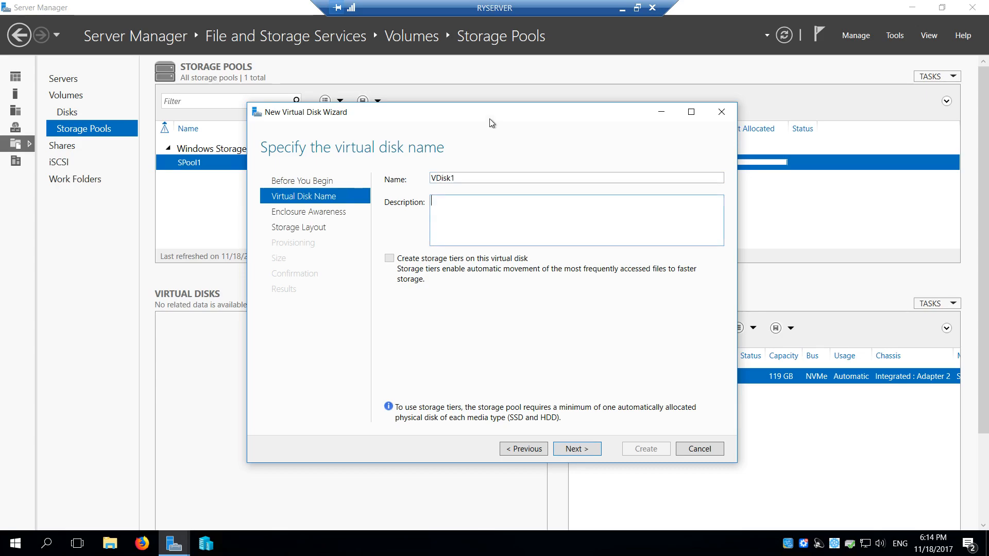
Step: Enter the description "NVMe RD400 119GB 11-18-2017 6:15pm" and continue to the storage layout choice without enclosure awareness
{"action": "left_click_drag", "start_coordinate": [487, 117], "coordinate": [323, 113]}
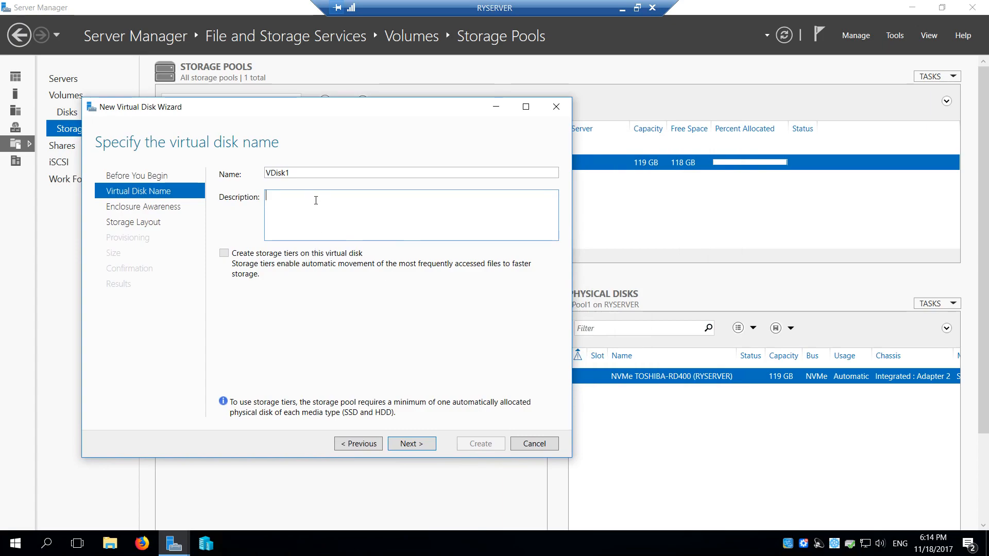
{"action": "type", "text": "NVMeRD400"}
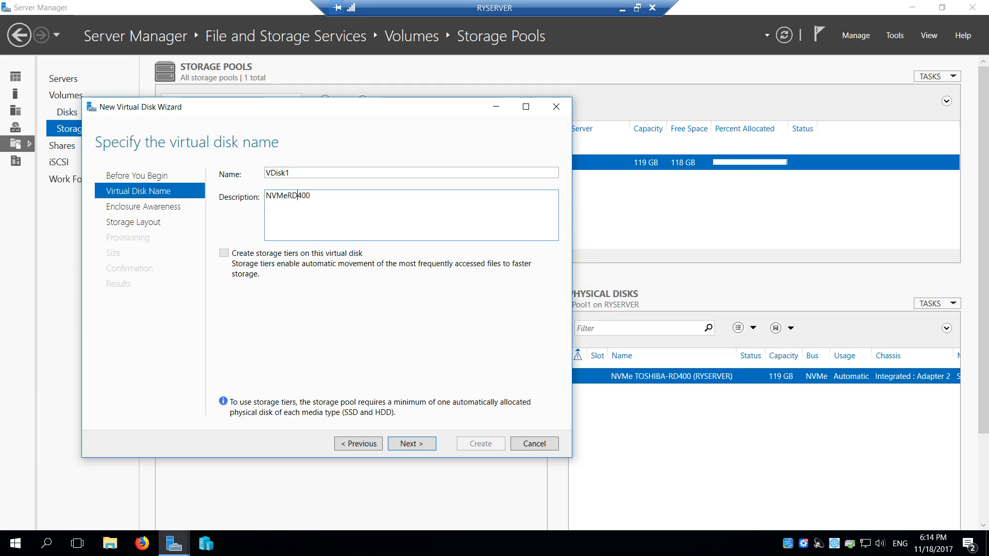
{"action": "left_click", "coordinate": [288, 195]}
{"action": "type", "text": "19"}
{"action": "key", "text": "BackSpace"}
{"action": "type", "text": "19GB"}
{"action": "key", "text": "BackSpace"}
{"action": "type", "text": "11-18-2017 6:15pm"}
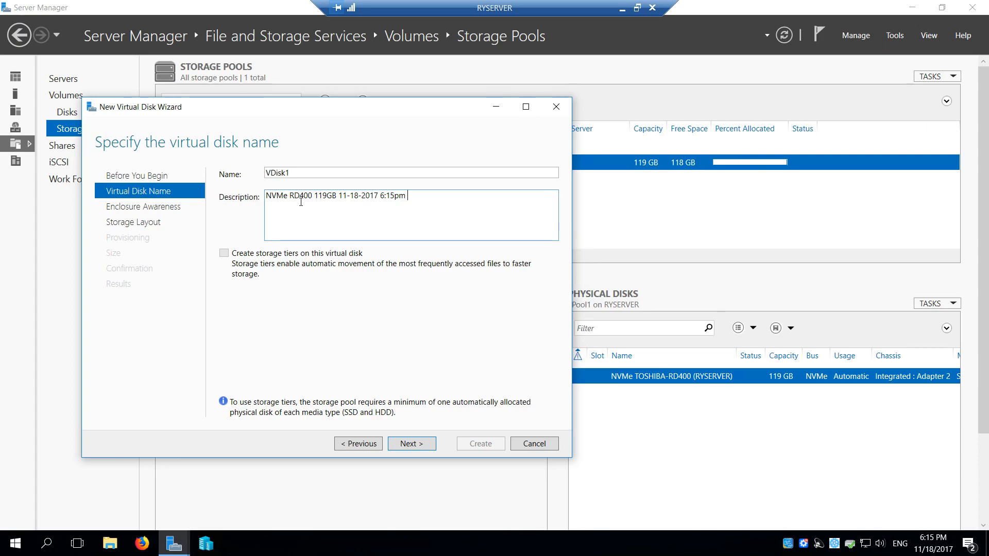
{"action": "left_click_drag", "start_coordinate": [407, 198], "coordinate": [227, 204]}
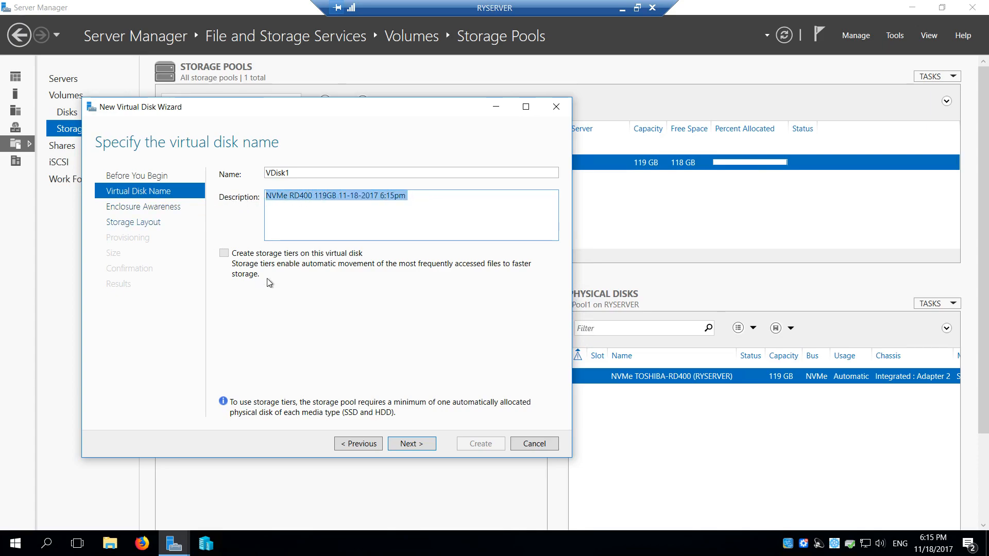
{"action": "left_click", "coordinate": [412, 446]}
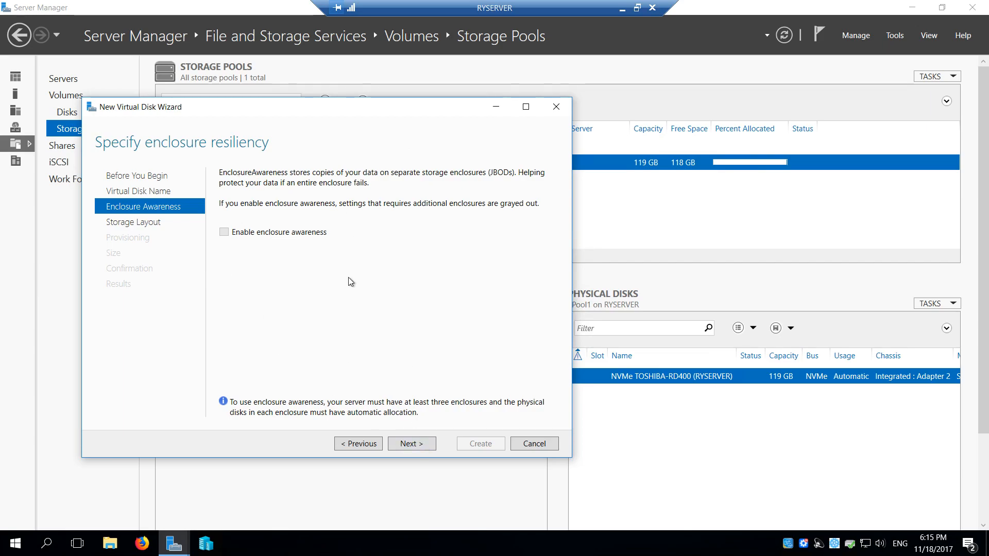
{"action": "left_click", "coordinate": [416, 446]}
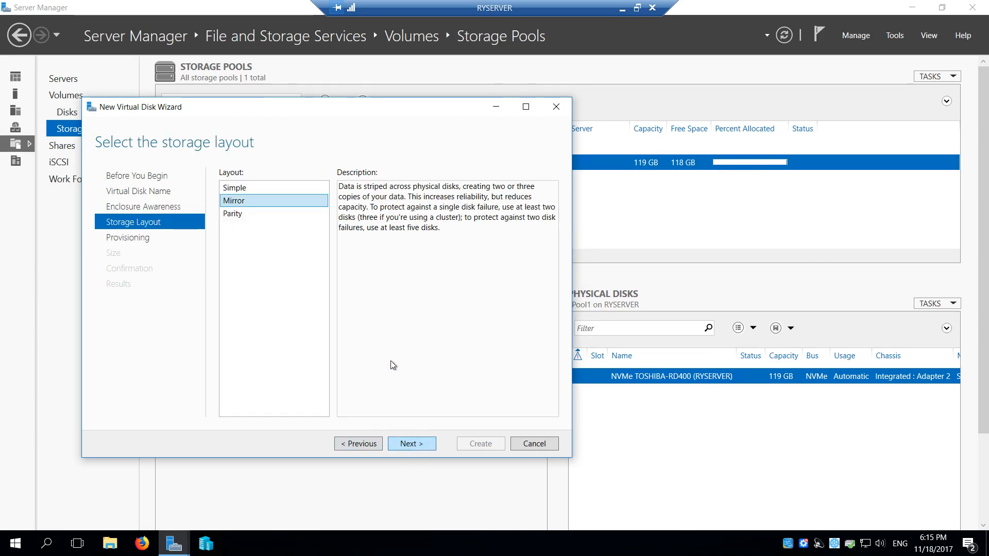
Step: Compare the descriptions of the Simple, Mirror and Parity storage layouts
{"action": "left_click", "coordinate": [238, 214]}
{"action": "left_click", "coordinate": [245, 201]}
{"action": "left_click", "coordinate": [248, 187]}
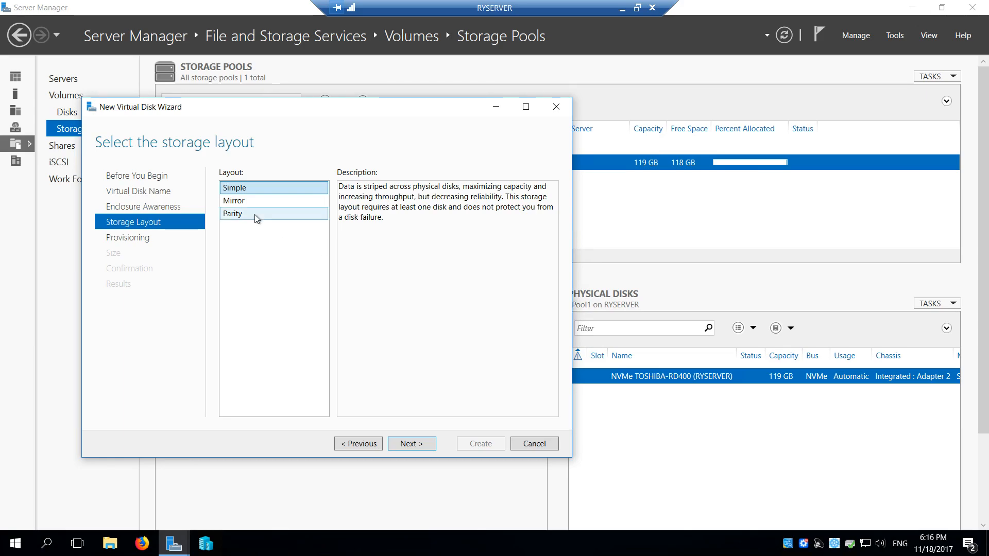
{"action": "left_click", "coordinate": [242, 202]}
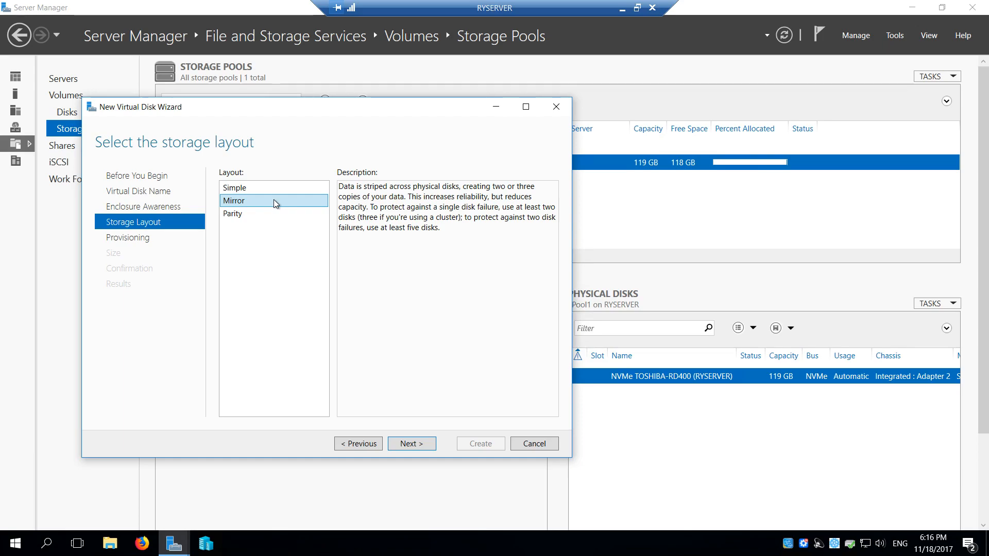
{"action": "left_click", "coordinate": [252, 215]}
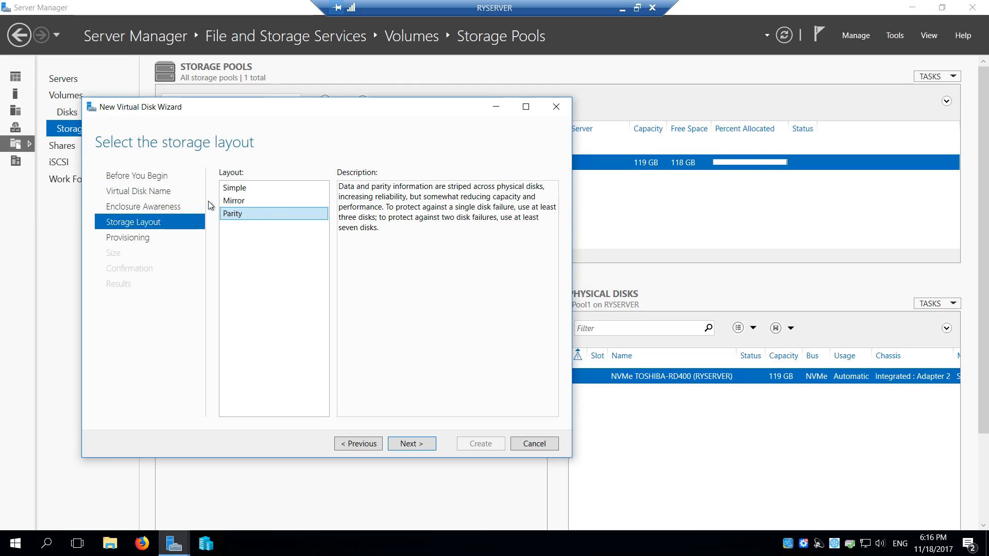
{"action": "left_click", "coordinate": [234, 188]}
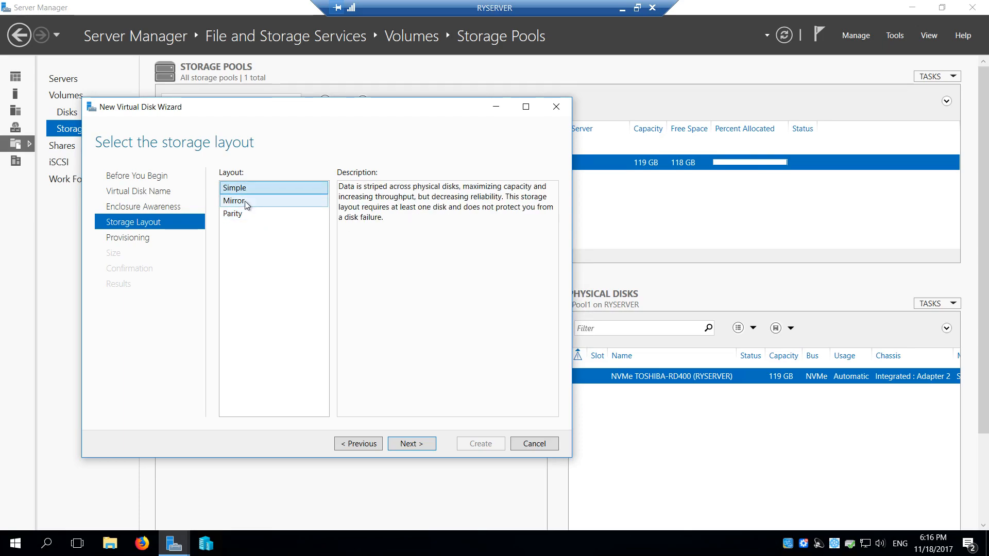
{"action": "left_click", "coordinate": [245, 201]}
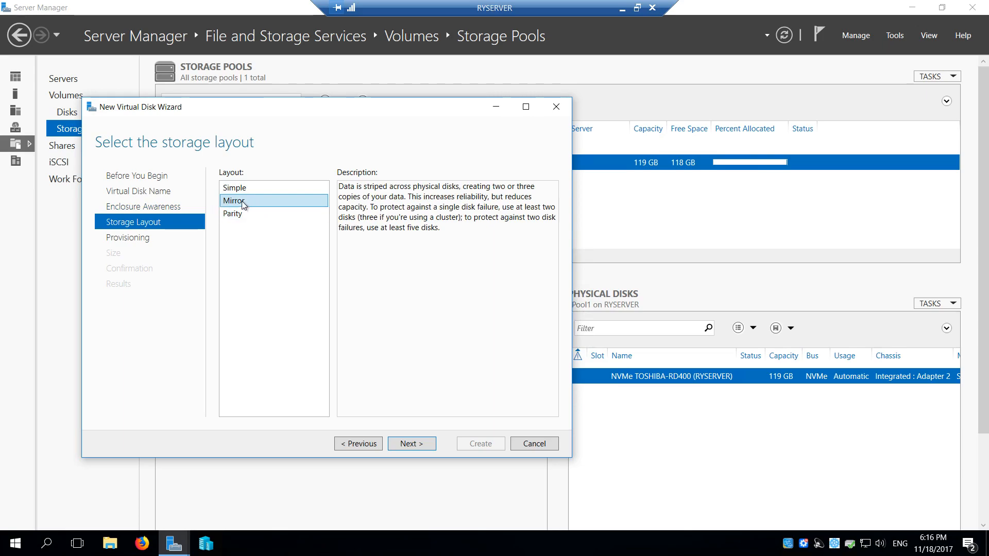
Step: Choose the Simple storage layout and Fixed provisioning for the virtual disk, and continue to its size
{"action": "left_click", "coordinate": [268, 188]}
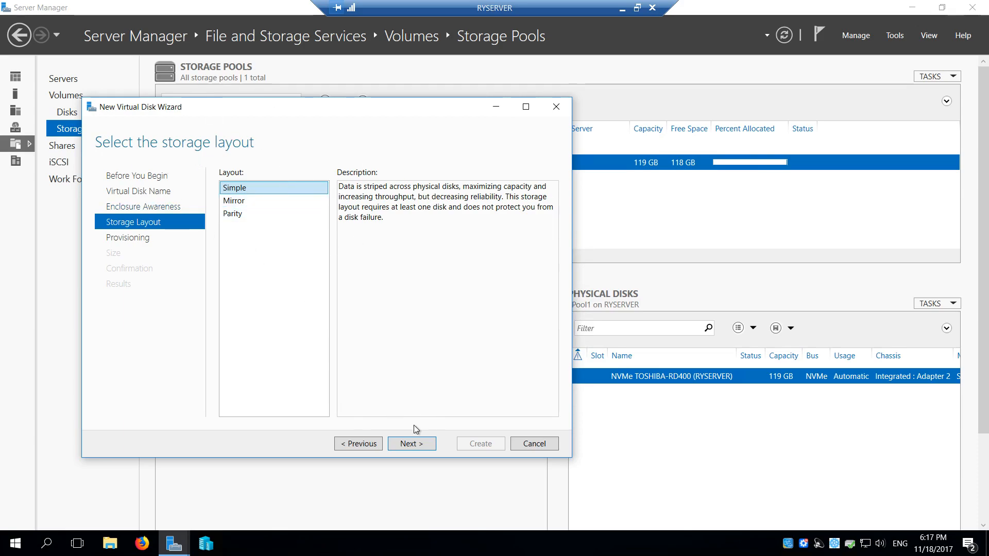
{"action": "left_click", "coordinate": [419, 444]}
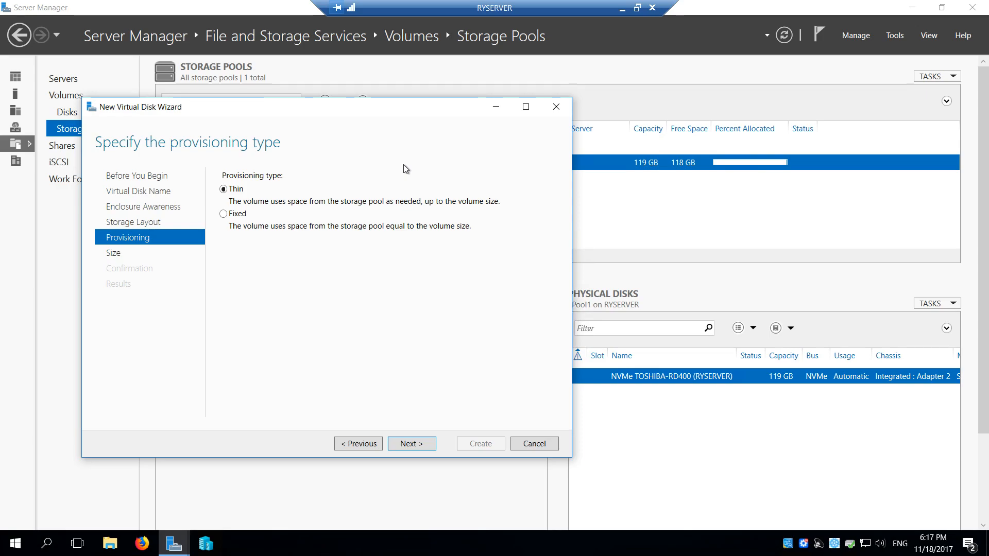
{"action": "left_click", "coordinate": [242, 217]}
{"action": "left_click", "coordinate": [242, 197]}
{"action": "left_click", "coordinate": [241, 215]}
{"action": "left_click", "coordinate": [412, 444]}
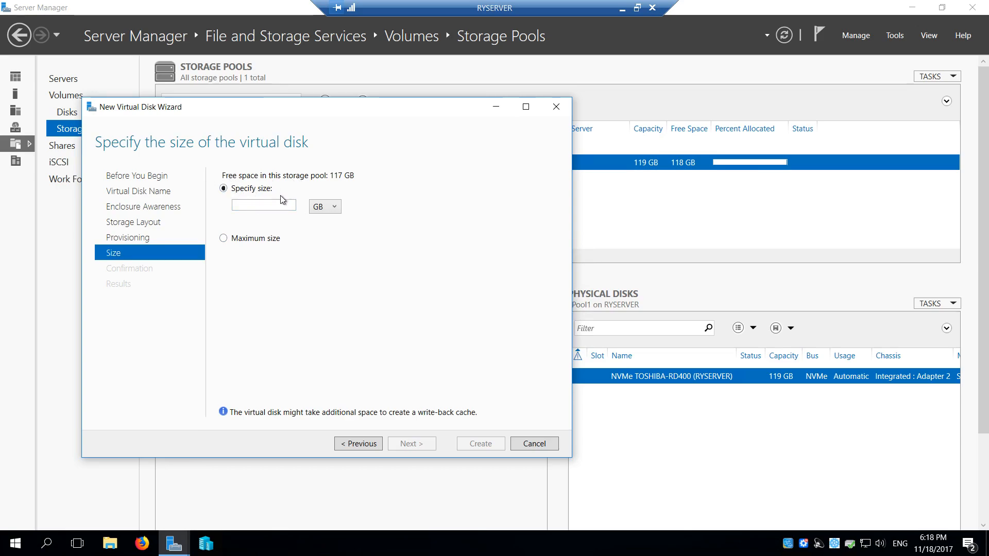
Step: Give the virtual disk the maximum size, create it, and close the wizard with the option to create a volume enabled
{"action": "left_click", "coordinate": [262, 207]}
{"action": "left_click_drag", "start_coordinate": [328, 110], "coordinate": [396, 130]}
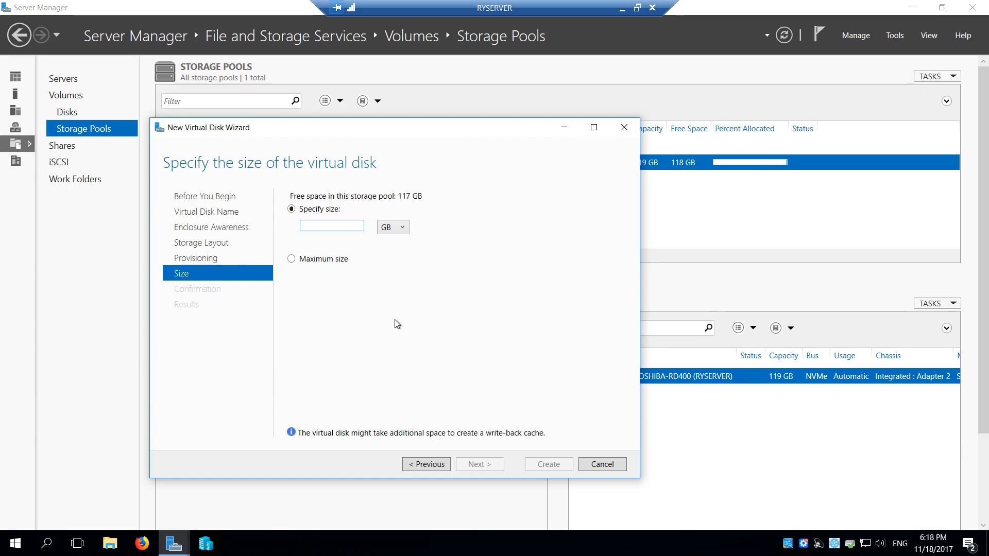
{"action": "left_click", "coordinate": [327, 259]}
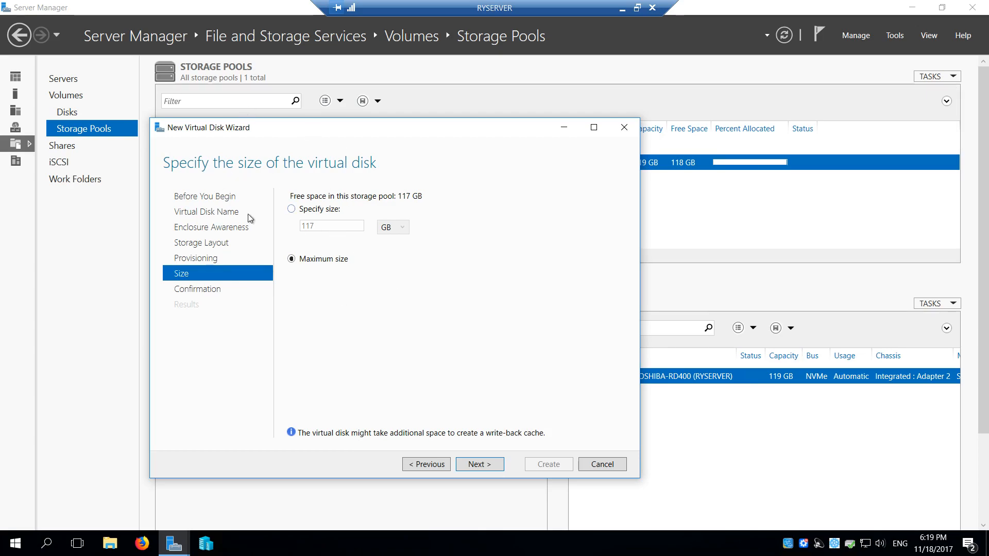
{"action": "left_click", "coordinate": [478, 464]}
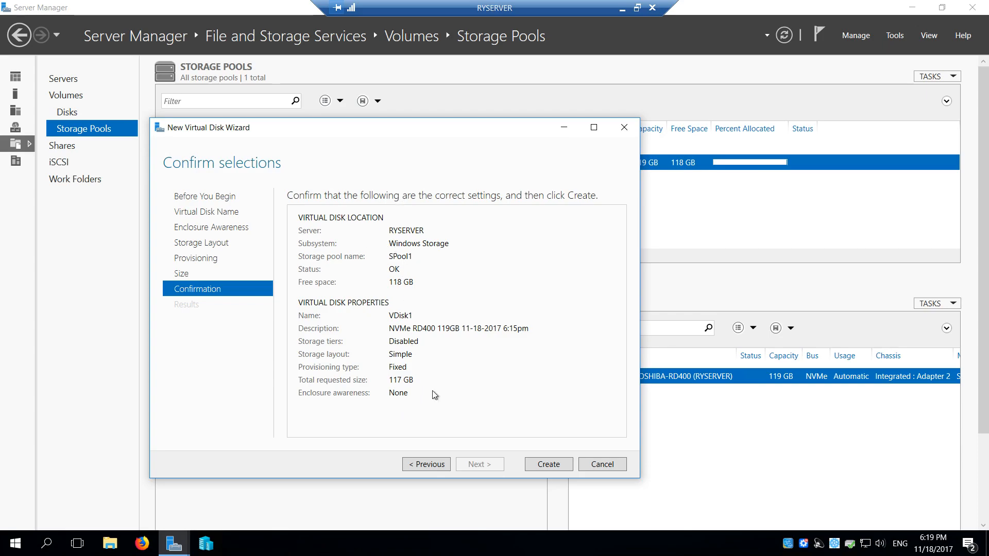
{"action": "left_click", "coordinate": [546, 466]}
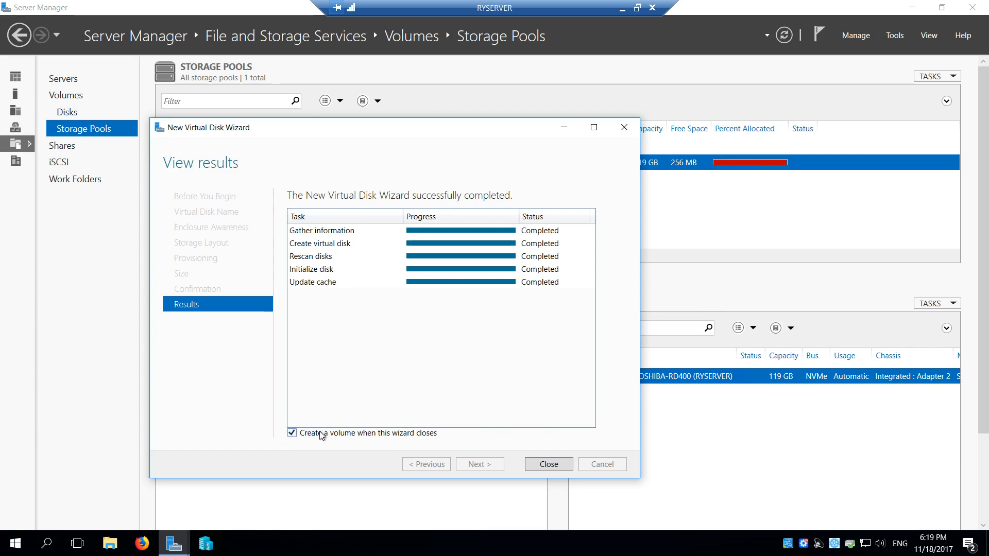
{"action": "left_click", "coordinate": [546, 465]}
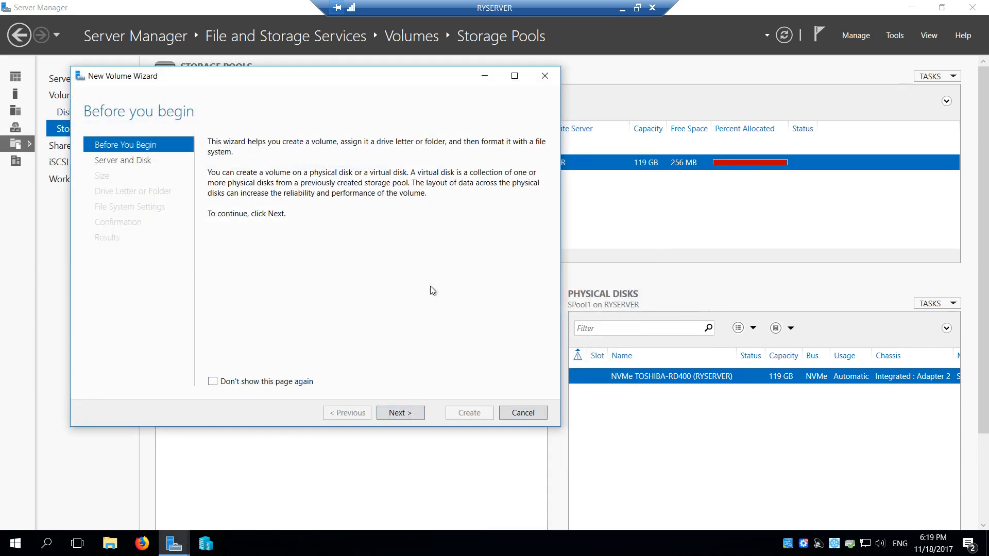
Step: Set up the new volume on RYSERVER's VDisk1 with the full 117 GB and continue to the drive letter assignment
{"action": "left_click", "coordinate": [394, 414]}
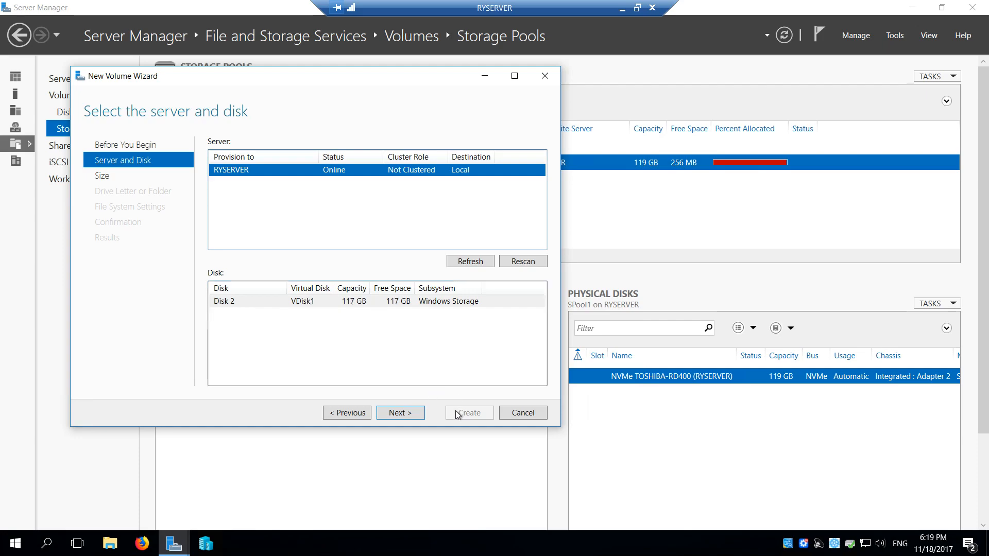
{"action": "left_click", "coordinate": [406, 414]}
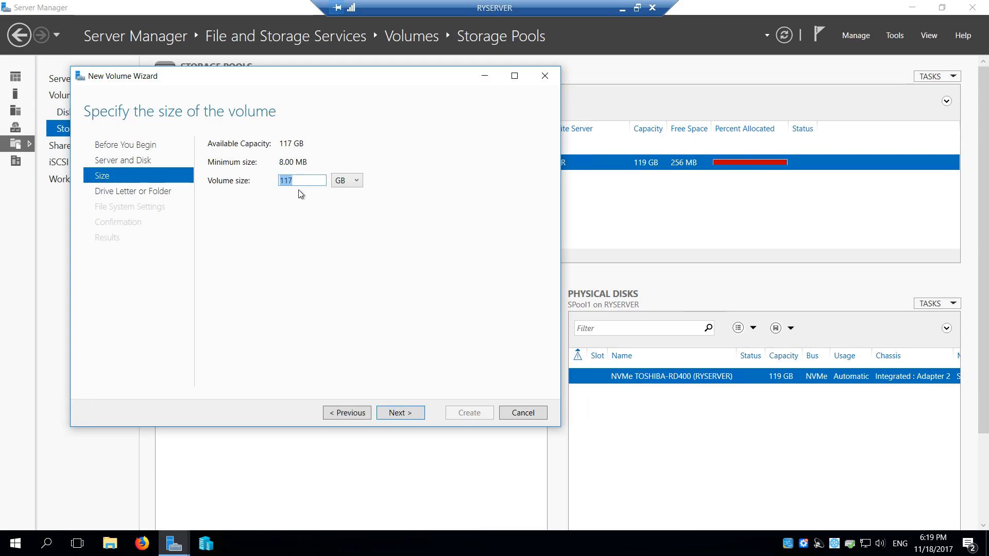
{"action": "left_click", "coordinate": [400, 414]}
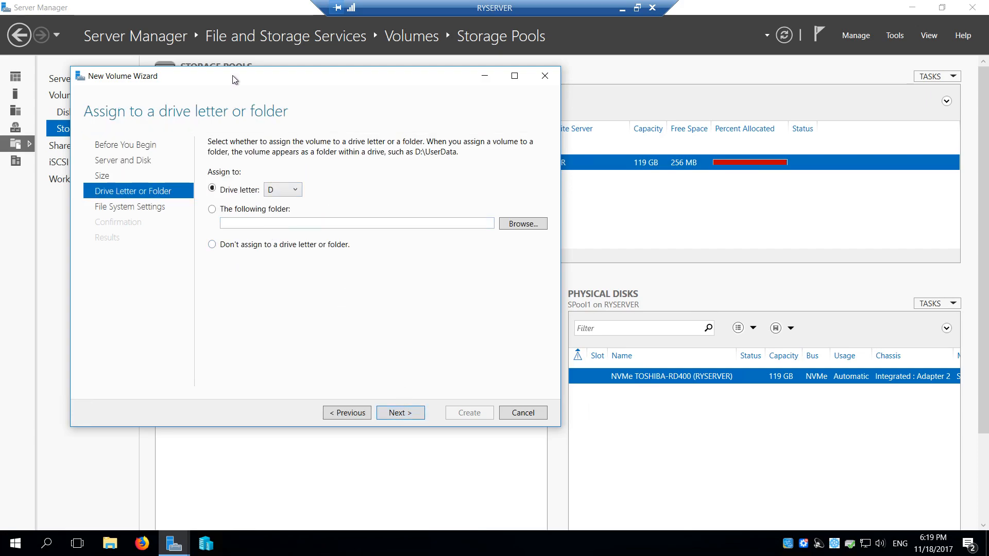
{"action": "left_click_drag", "start_coordinate": [234, 79], "coordinate": [282, 103]}
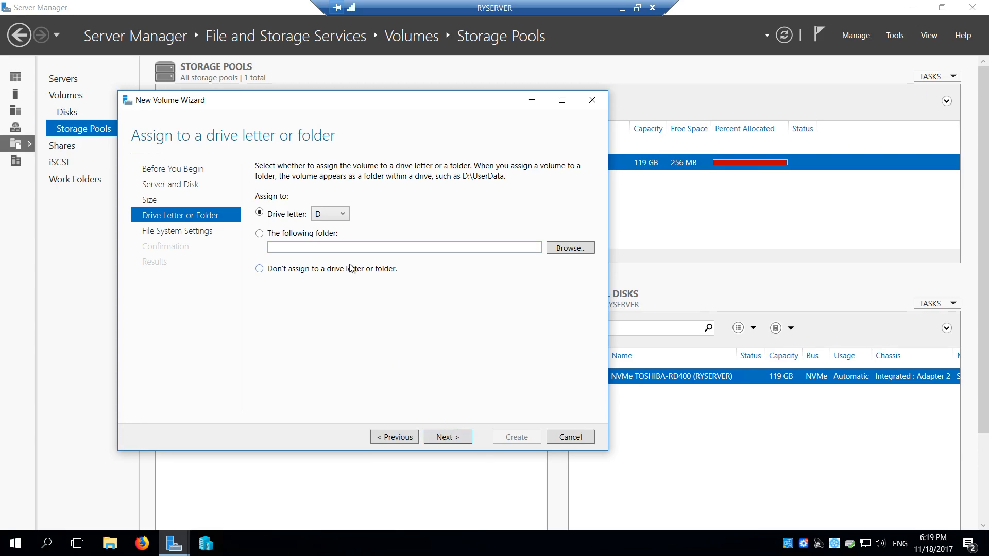
Step: Open Disk Management from the Control Panel's System and Security category to check the server's disks and volumes
{"action": "left_click", "coordinate": [16, 547]}
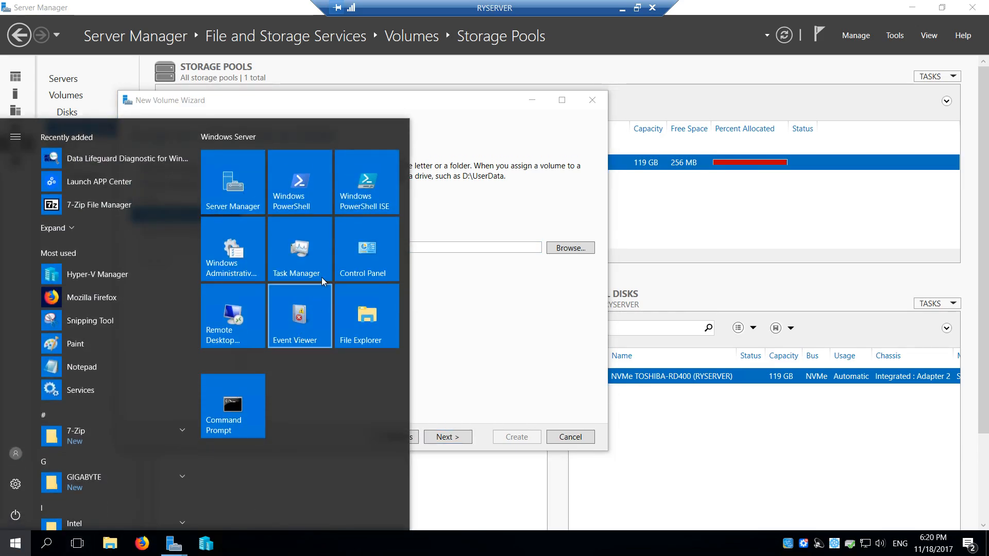
{"action": "left_click", "coordinate": [370, 255]}
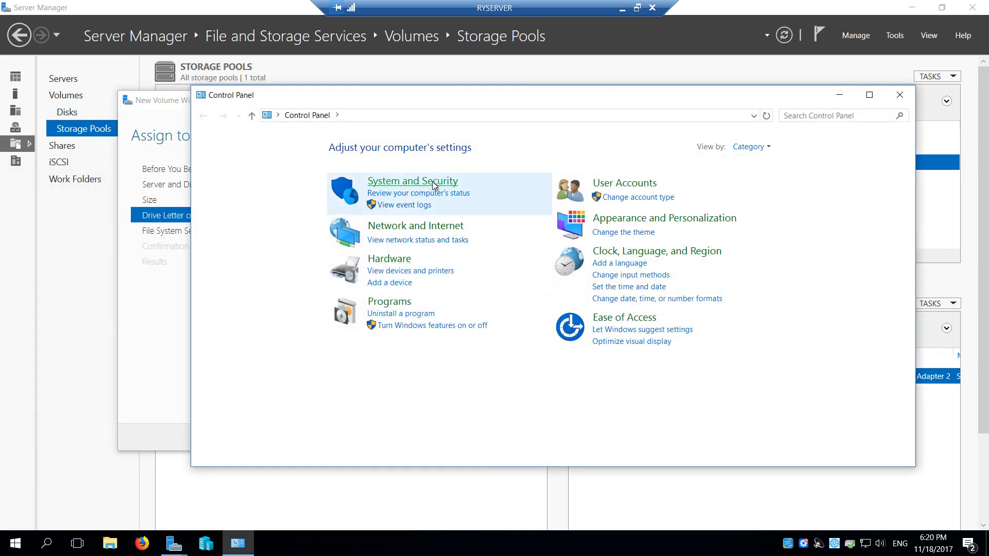
{"action": "left_click", "coordinate": [435, 184]}
{"action": "left_click", "coordinate": [600, 309]}
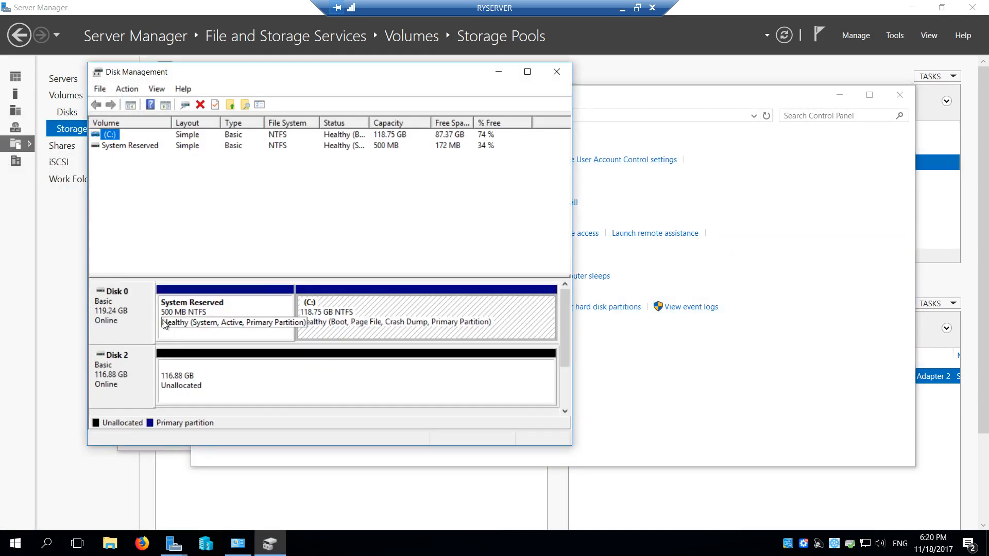
Step: Check the volume options for Disk 2's unallocated space, and close Disk Management and the Control Panel
{"action": "right_click", "coordinate": [228, 381]}
{"action": "left_click", "coordinate": [304, 391]}
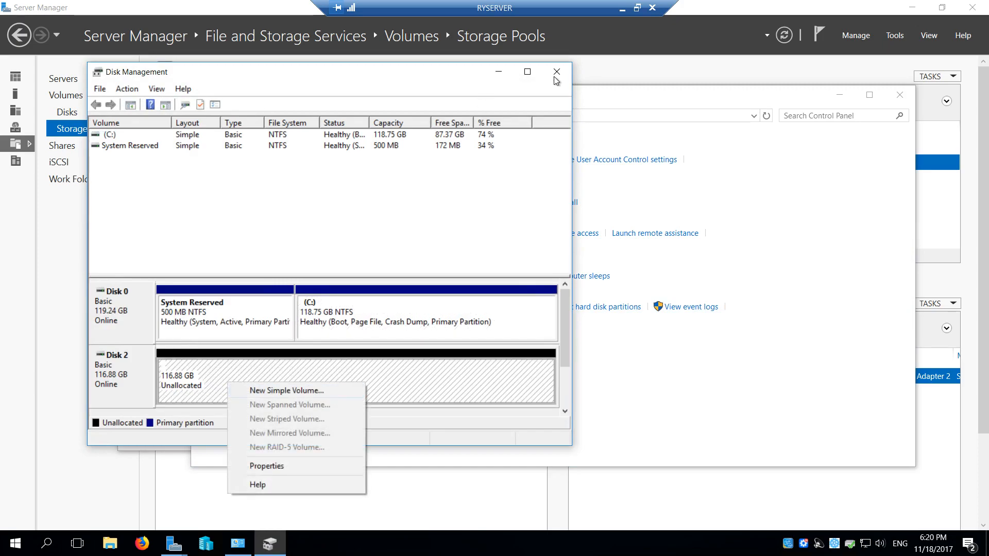
{"action": "left_click", "coordinate": [556, 74]}
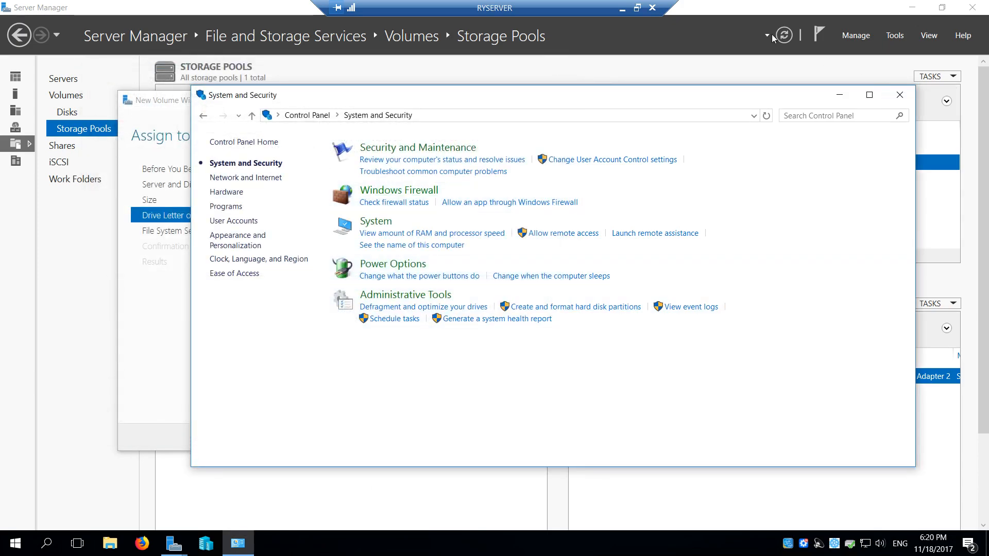
{"action": "left_click", "coordinate": [899, 95]}
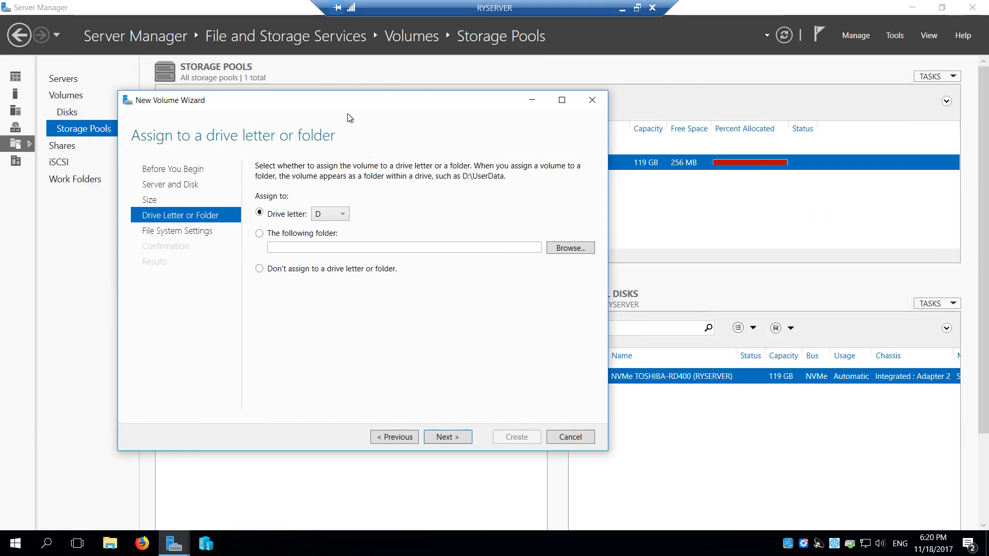
Step: Keep drive letter D for the new volume and continue to the file system settings
{"action": "left_click_drag", "start_coordinate": [315, 101], "coordinate": [279, 108]}
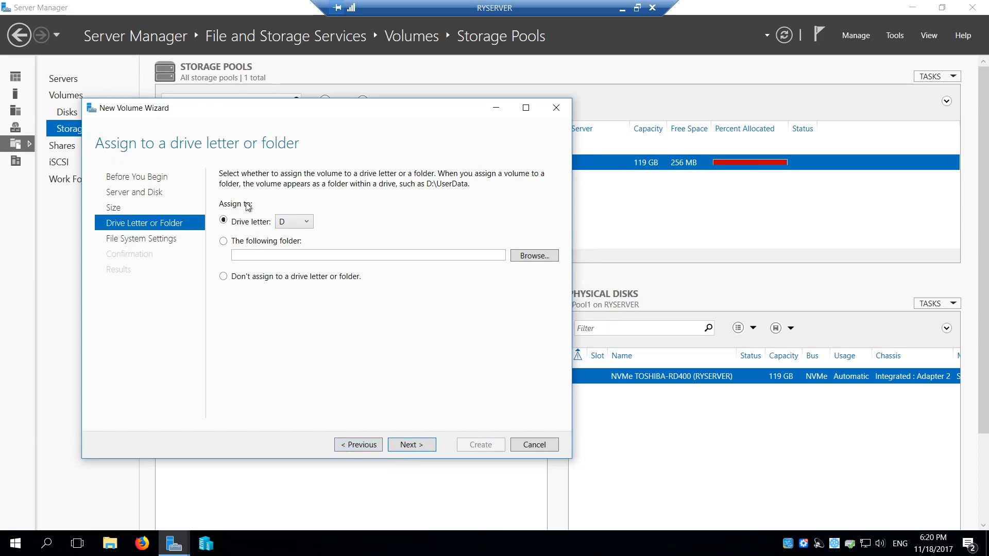
{"action": "left_click", "coordinate": [309, 222]}
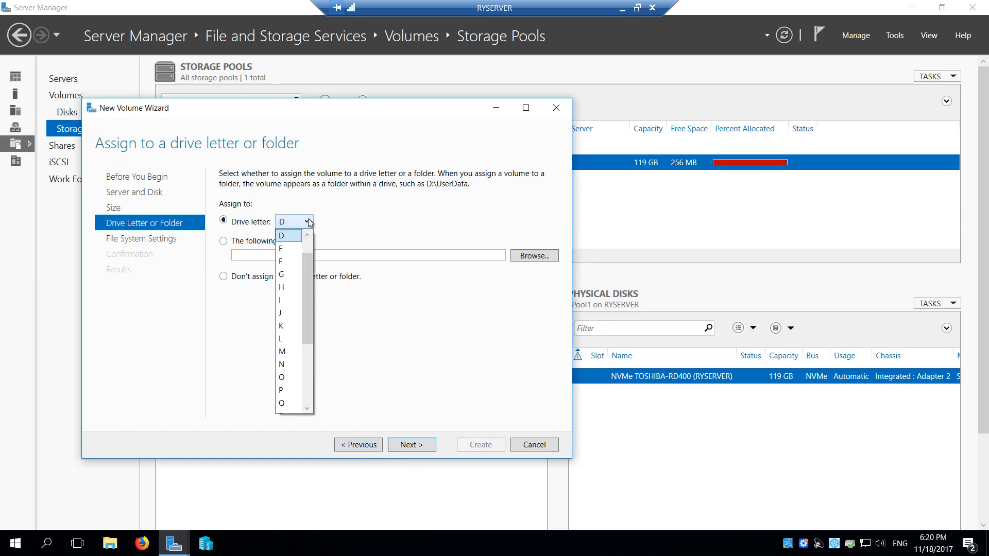
{"action": "left_click", "coordinate": [309, 222]}
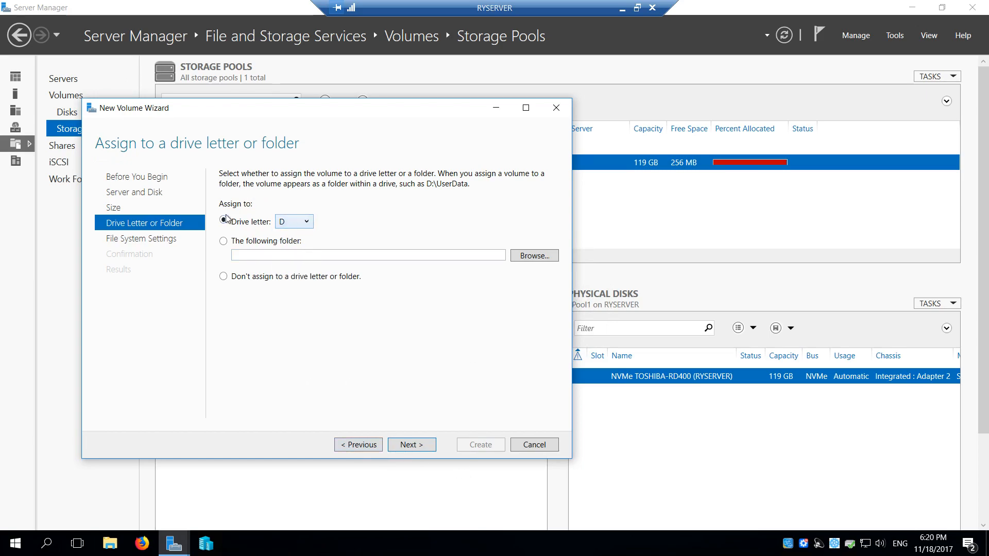
{"action": "left_click", "coordinate": [412, 445]}
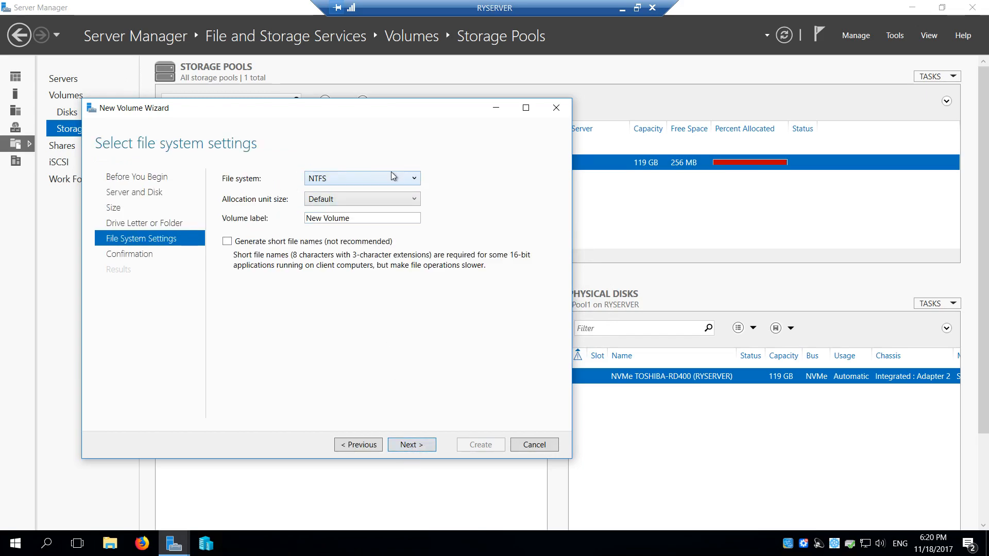
Step: Set the volume's file system to ReFS and keep the Default allocation unit size
{"action": "left_click", "coordinate": [412, 179]}
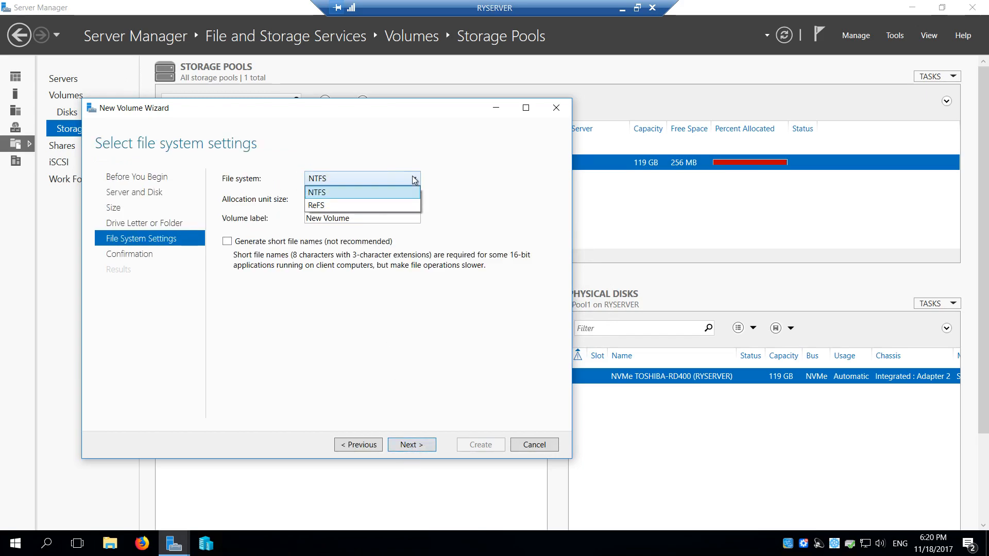
{"action": "left_click", "coordinate": [335, 205]}
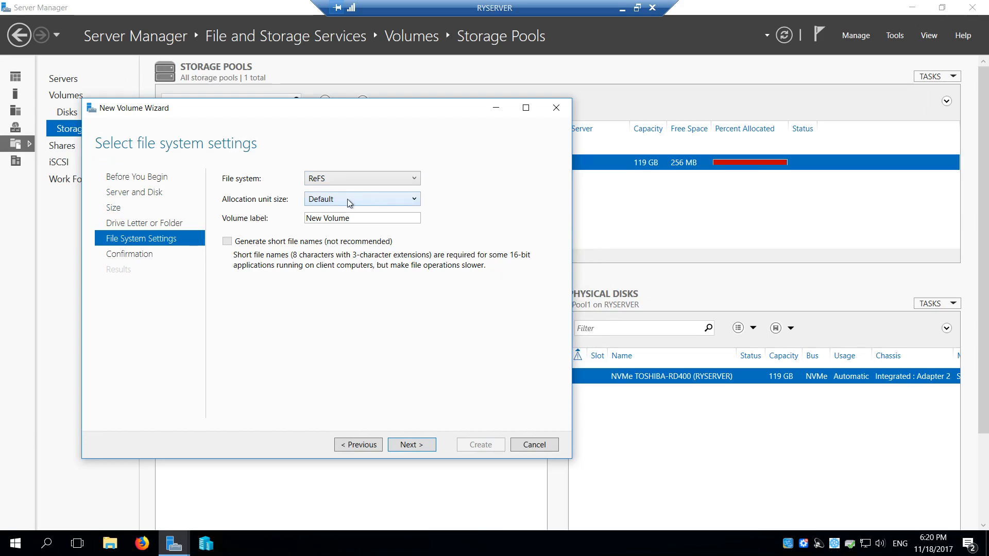
{"action": "left_click", "coordinate": [325, 204]}
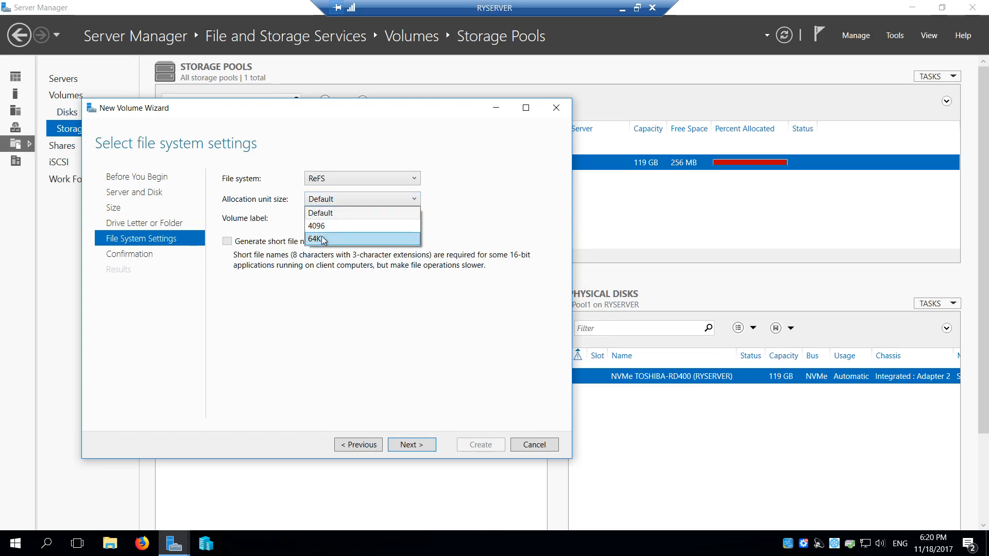
{"action": "left_click", "coordinate": [347, 199]}
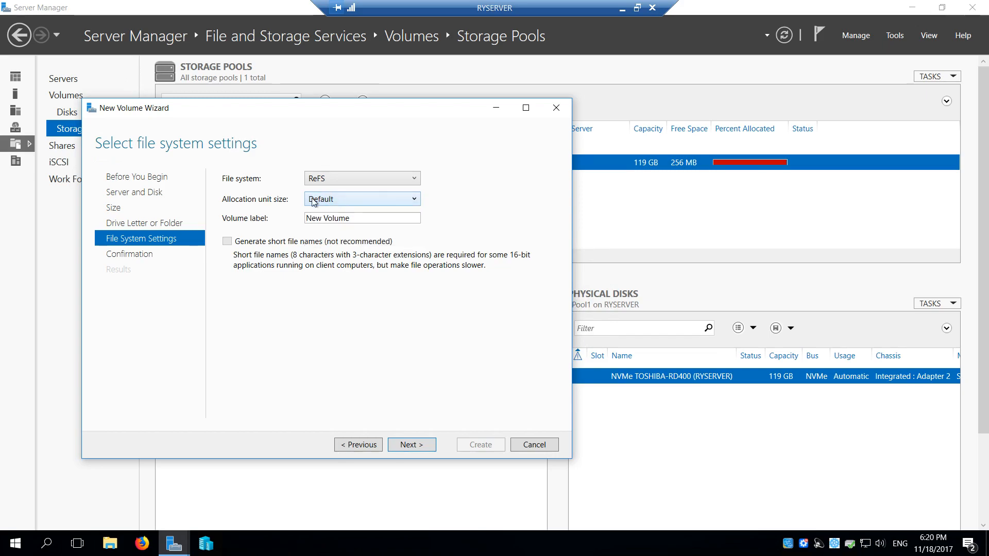
Step: Label the volume NVMeV1, create it with the confirmed settings, and close the wizard
{"action": "triple_click", "coordinate": [380, 218]}
{"action": "left_click_drag", "start_coordinate": [298, 105], "coordinate": [478, 108]}
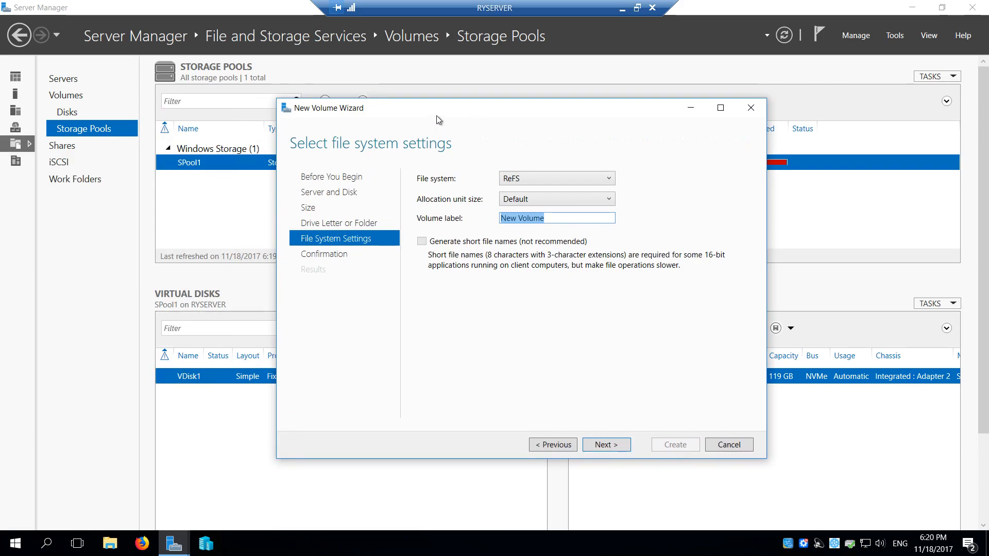
{"action": "left_click_drag", "start_coordinate": [427, 112], "coordinate": [393, 123]}
{"action": "left_click_drag", "start_coordinate": [459, 120], "coordinate": [249, 134]}
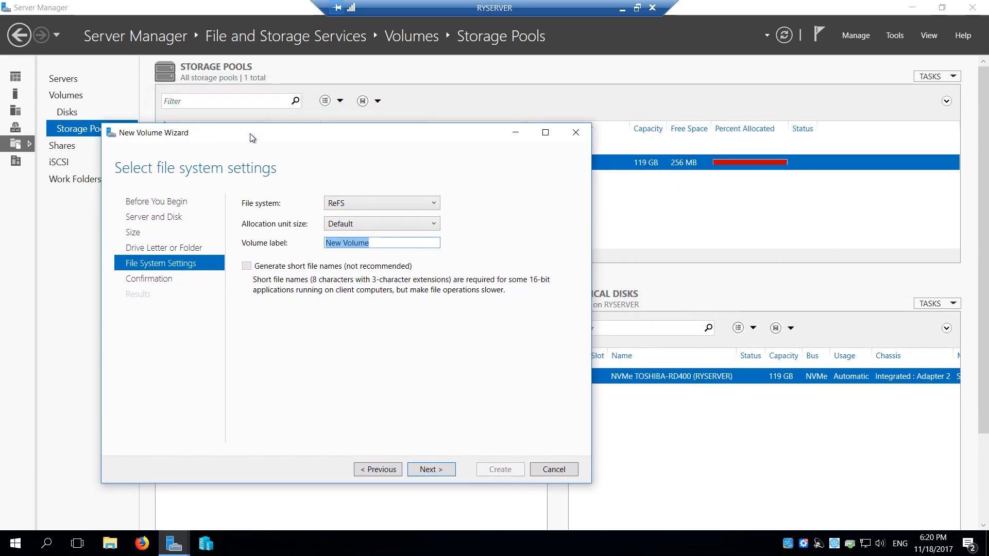
{"action": "type", "text": "NVMe"}
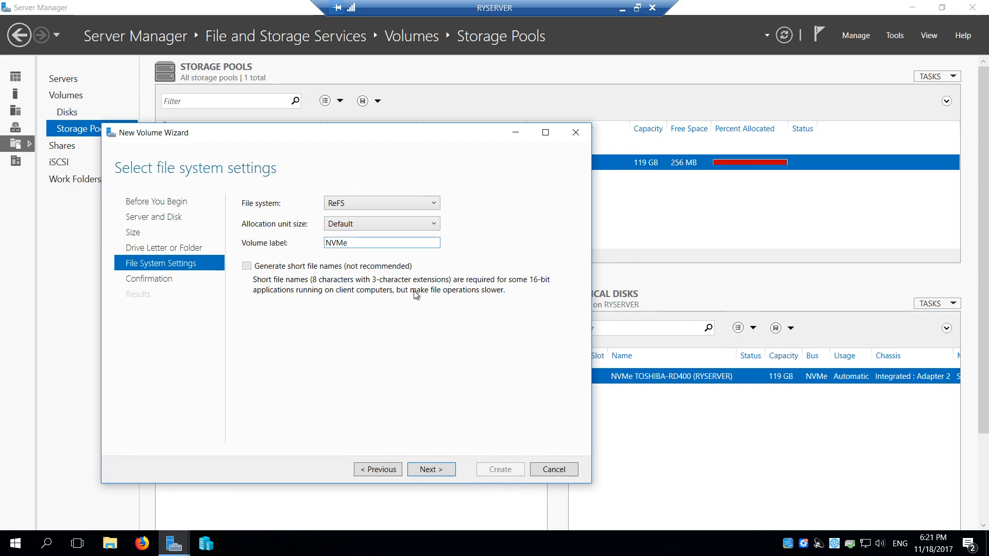
{"action": "type", "text": "V1"}
{"action": "left_click", "coordinate": [442, 468]}
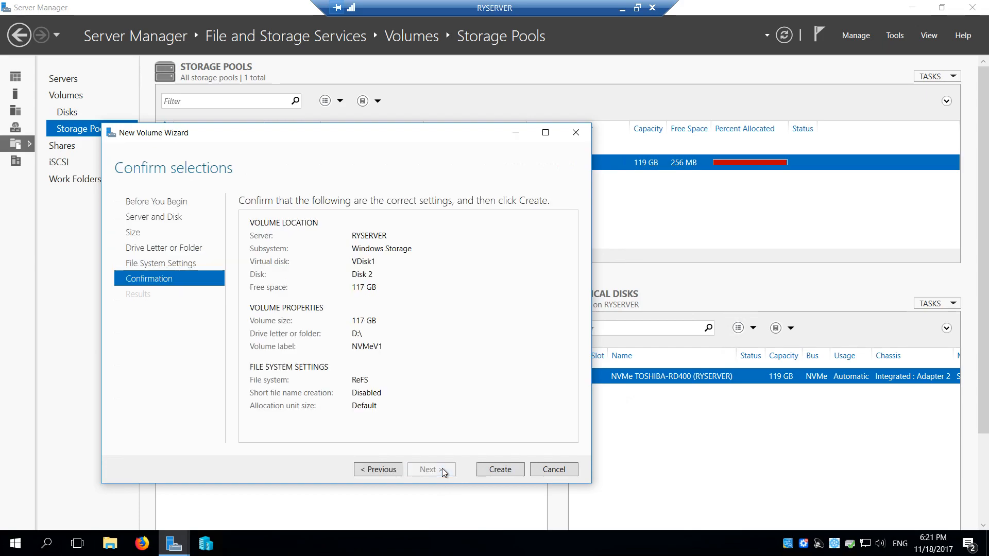
{"action": "left_click", "coordinate": [499, 468]}
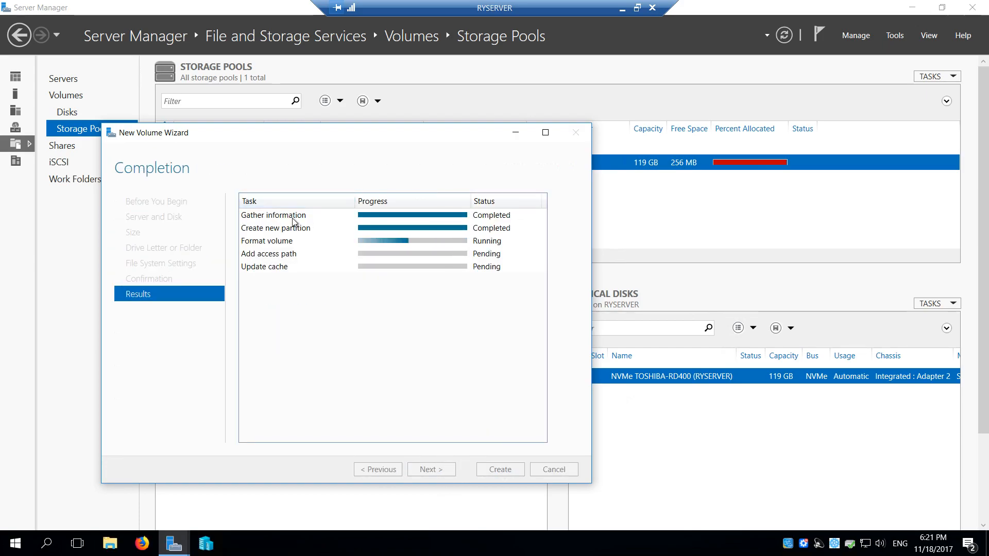
{"action": "left_click", "coordinate": [500, 469]}
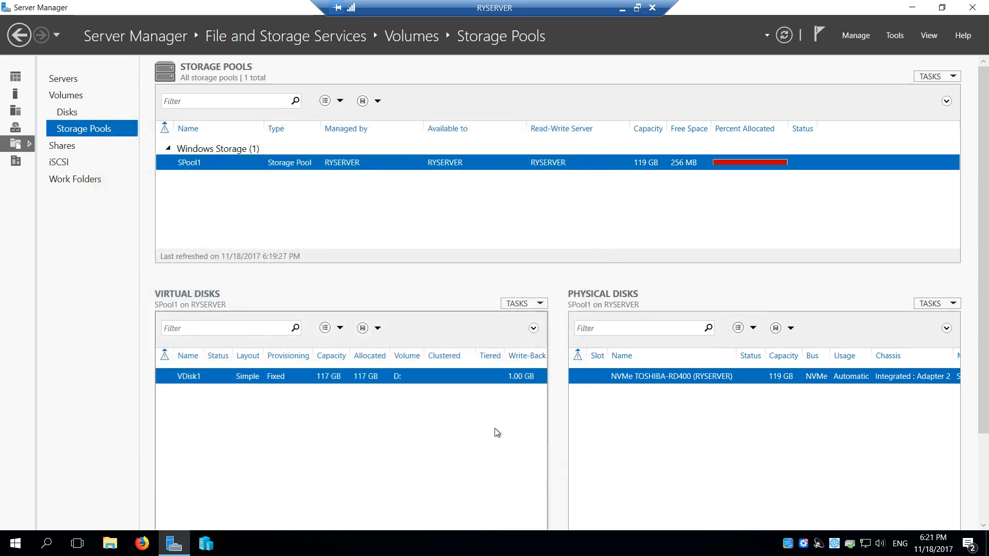
Step: Refresh the storage data and check VDisk1 in the disk list and NVMeV1 (D:) in the volume list
{"action": "left_click", "coordinate": [785, 41]}
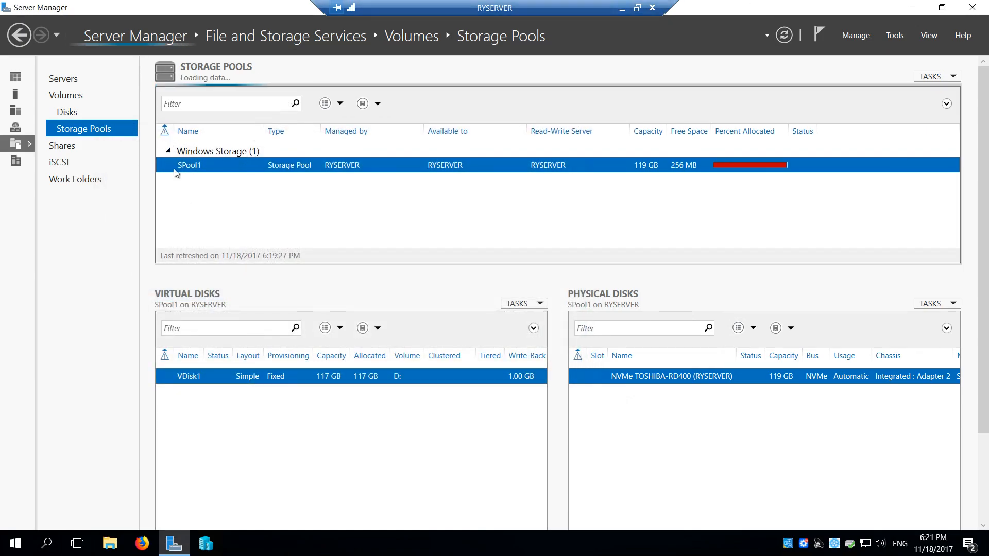
{"action": "left_click", "coordinate": [68, 112]}
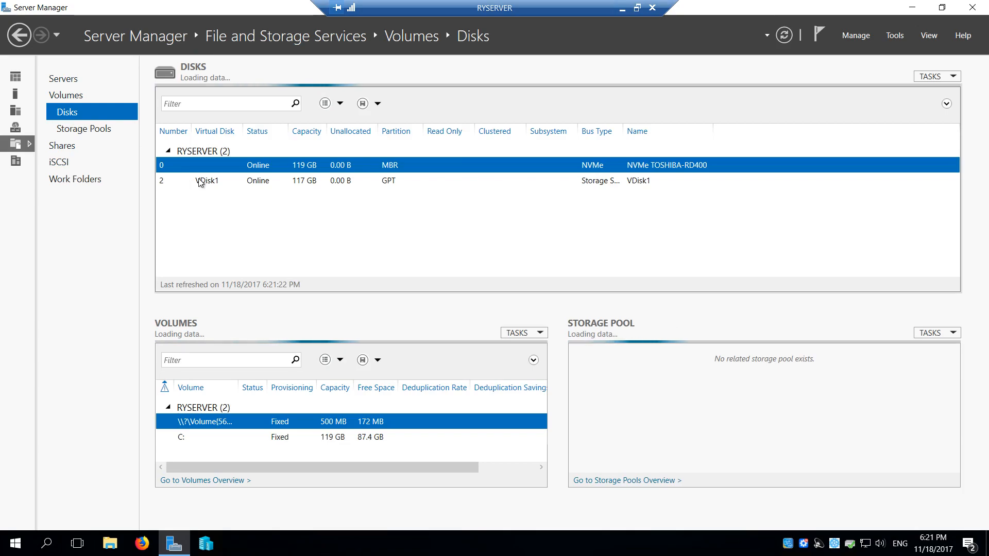
{"action": "left_click", "coordinate": [206, 180]}
{"action": "left_click", "coordinate": [95, 96]}
{"action": "left_click", "coordinate": [309, 194]}
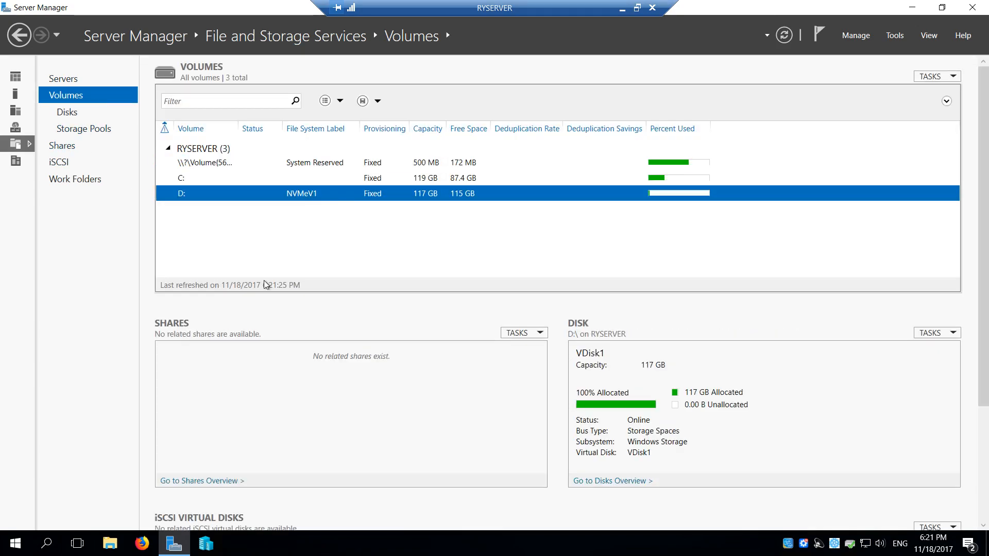
Step: Open This PC in File Explorer and check the free space and total size of the NVMeV1 (D:) drive
{"action": "left_click", "coordinate": [109, 543]}
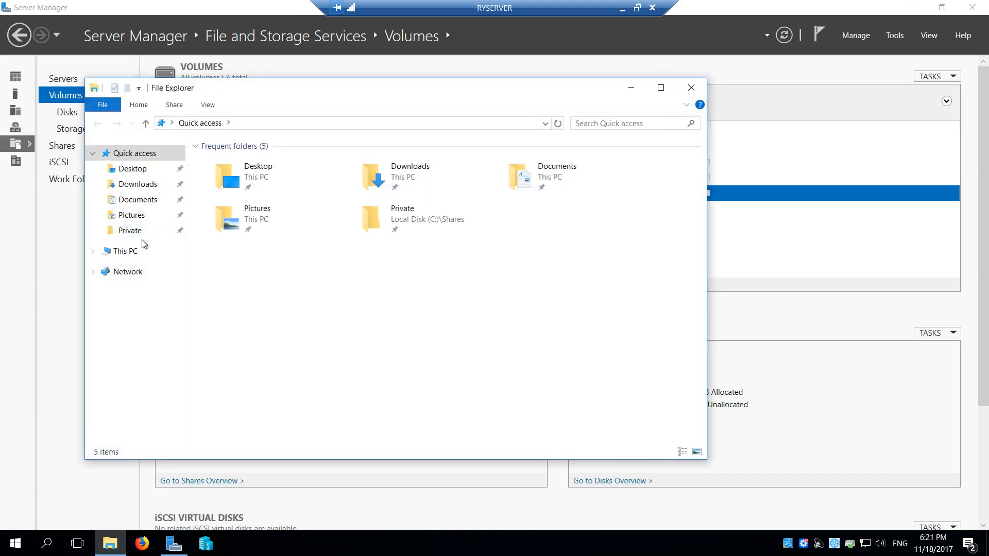
{"action": "left_click", "coordinate": [132, 252]}
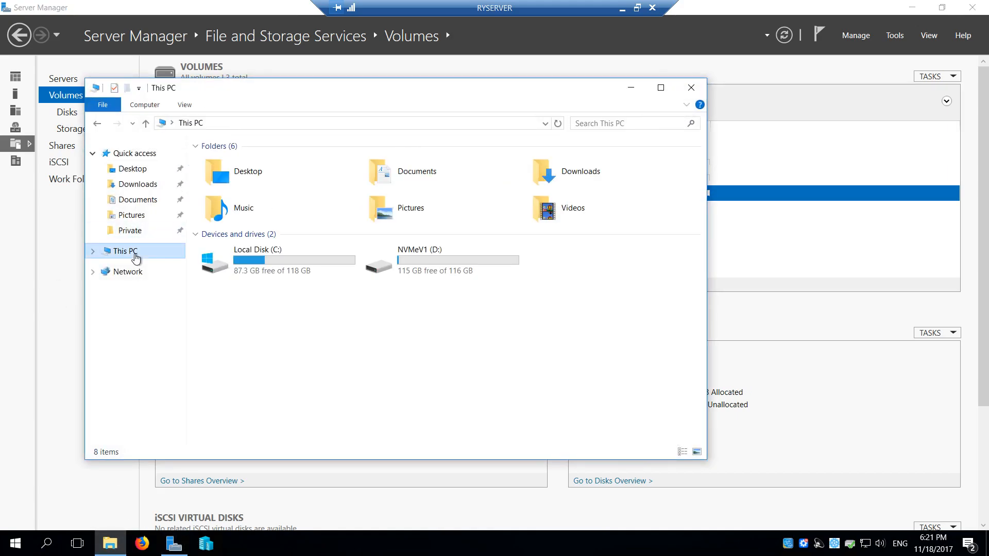
{"action": "left_click", "coordinate": [431, 255]}
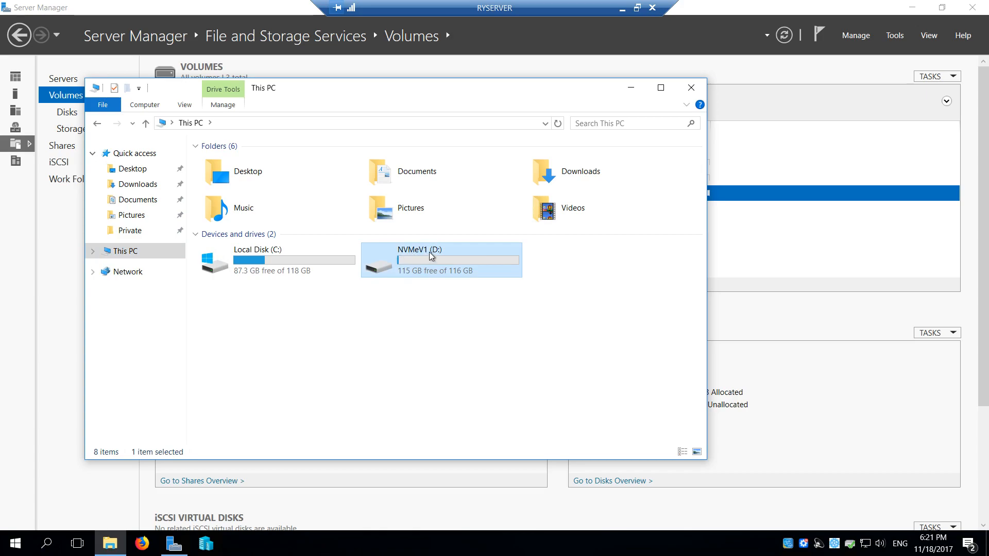
{"action": "right_click", "coordinate": [421, 265]}
{"action": "left_click", "coordinate": [532, 305]}
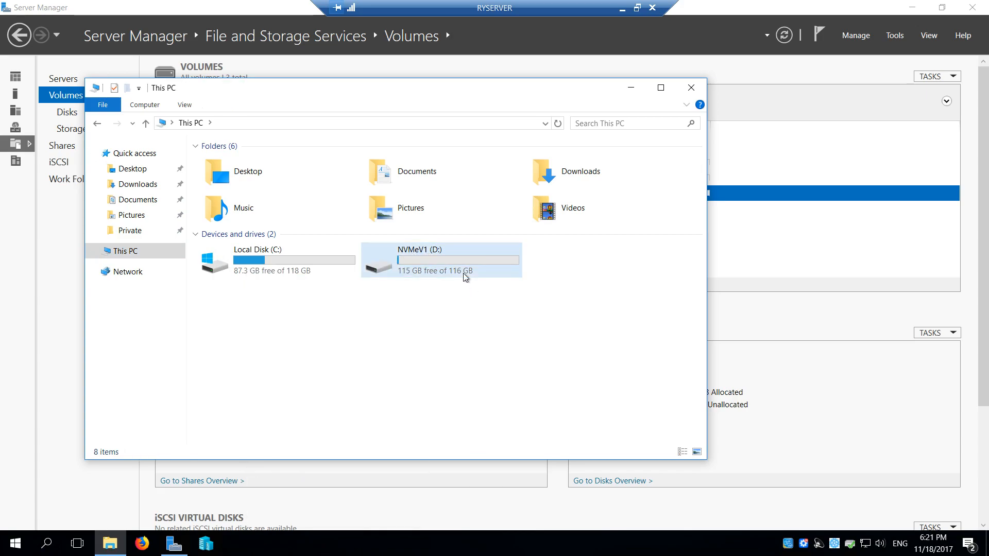
{"action": "mouse_move", "coordinate": [401, 271]}
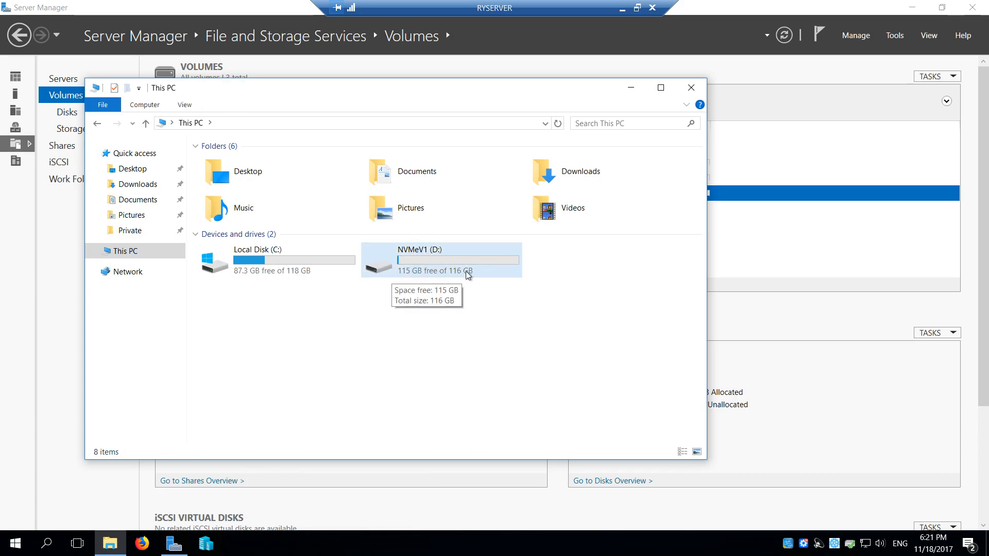
Step: Review the general properties of the NVMeV1 (D:) drive, and close File Explorer and Server Manager
{"action": "right_click", "coordinate": [421, 253]}
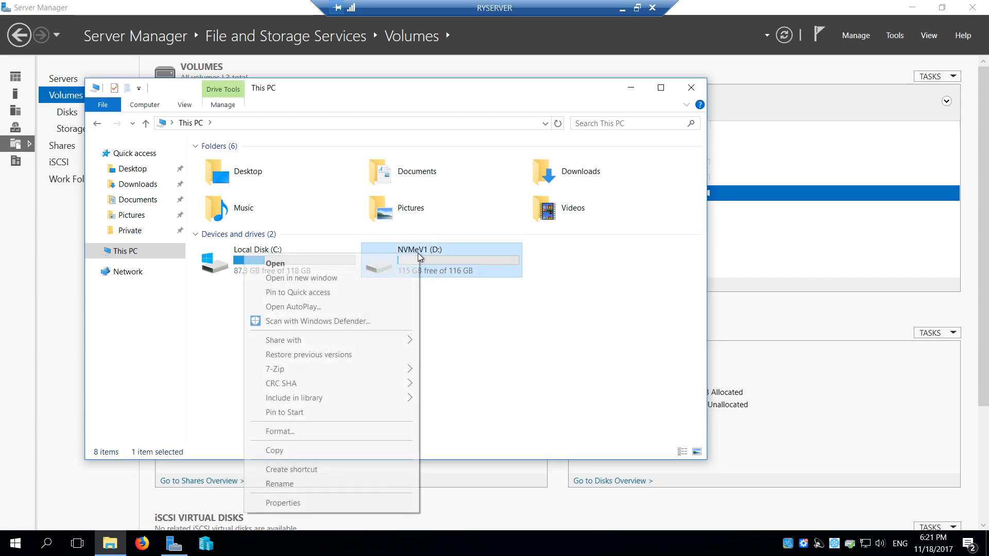
{"action": "left_click", "coordinate": [324, 502]}
{"action": "left_click_drag", "start_coordinate": [592, 220], "coordinate": [373, 168]}
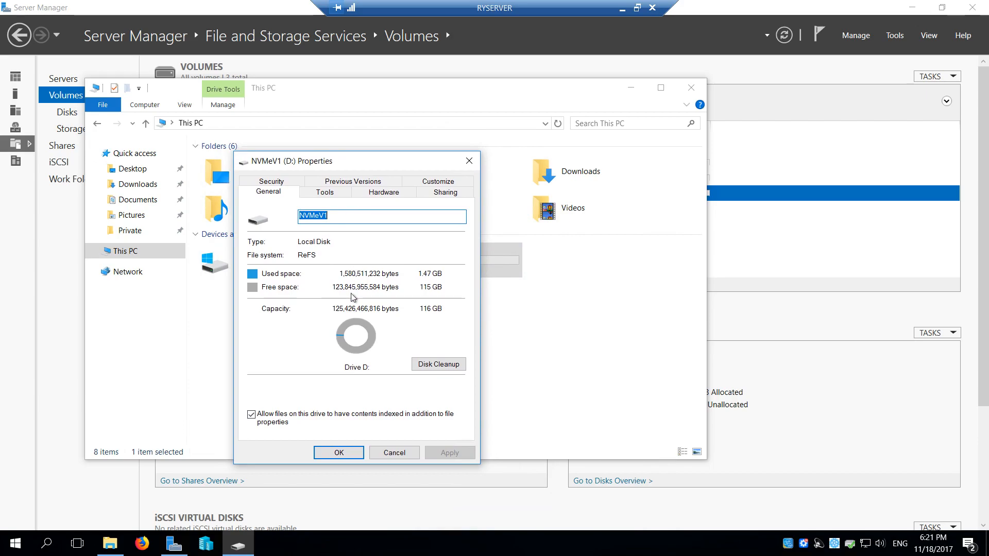
{"action": "left_click", "coordinate": [339, 453]}
{"action": "left_click", "coordinate": [465, 379]}
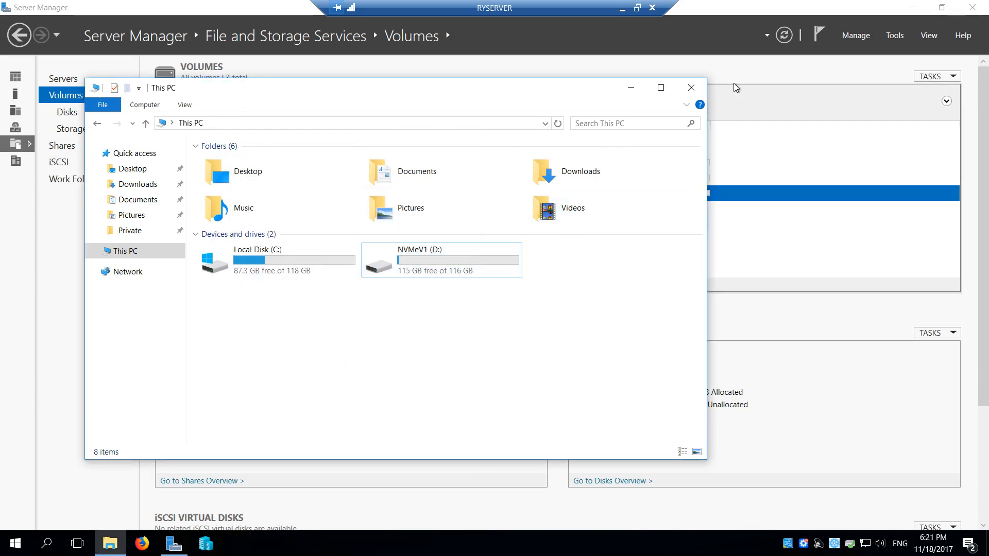
{"action": "left_click", "coordinate": [691, 89]}
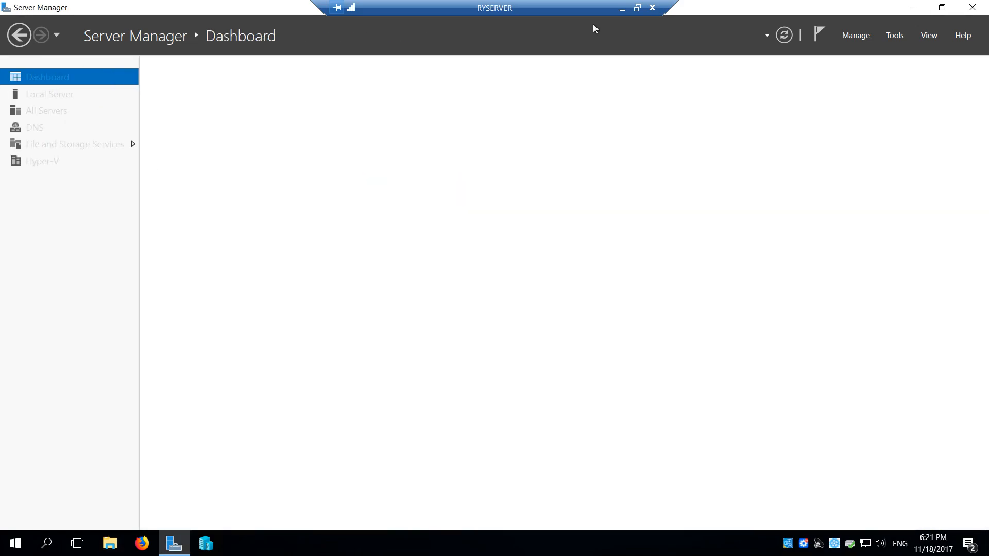
{"action": "left_click", "coordinate": [968, 5]}
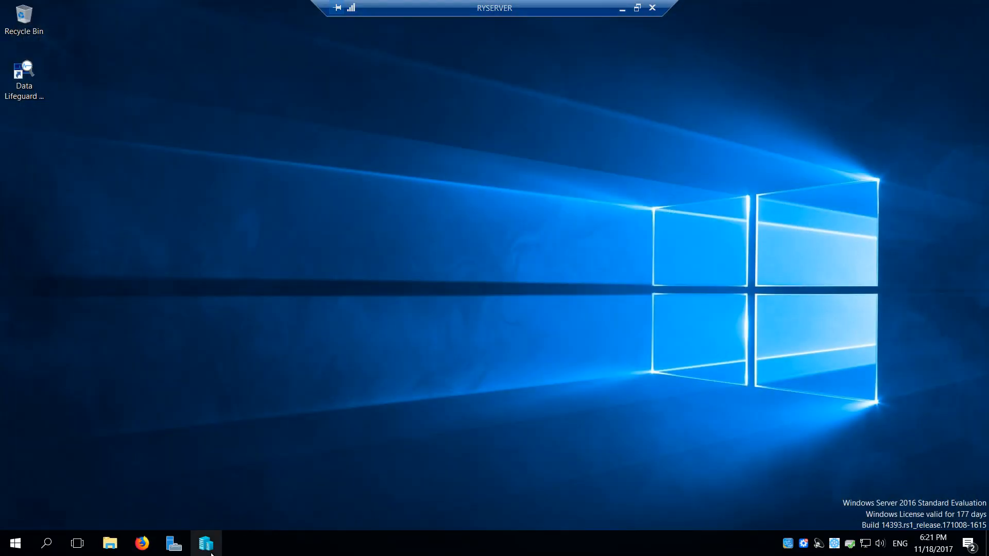
Step: Start installing the pending Windows Defender definition update from the update notification, and minimize Settings
{"action": "left_click", "coordinate": [968, 543]}
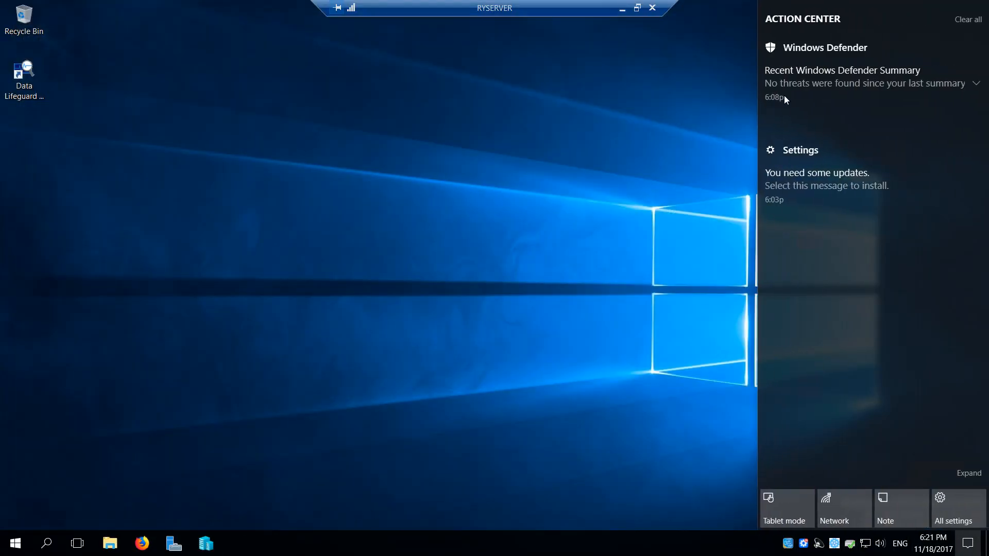
{"action": "left_click", "coordinate": [811, 190]}
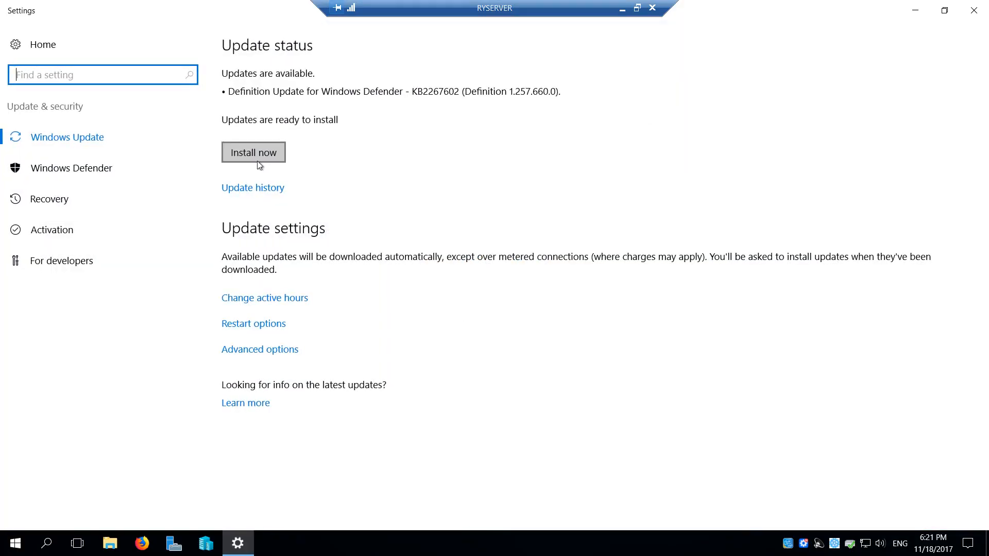
{"action": "left_click", "coordinate": [257, 157]}
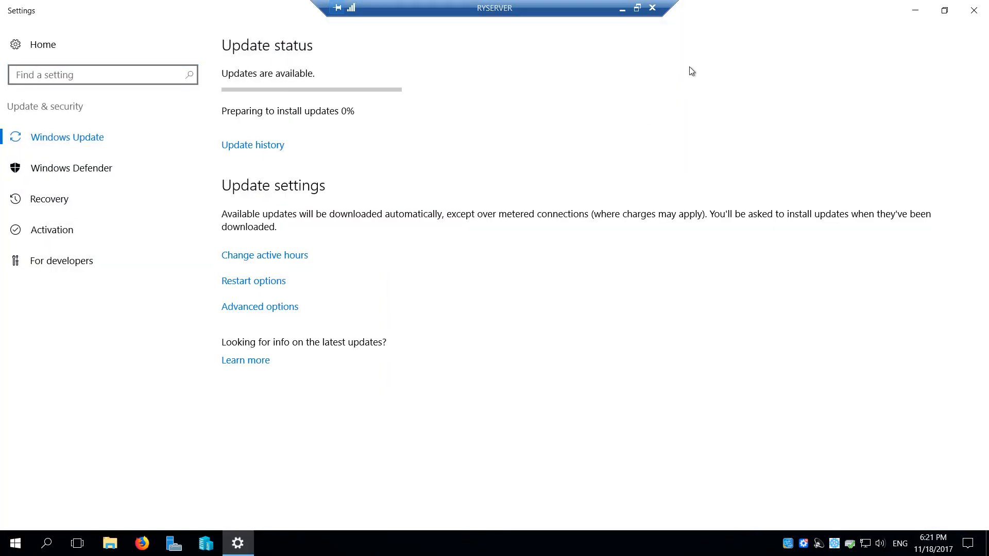
{"action": "left_click", "coordinate": [914, 17]}
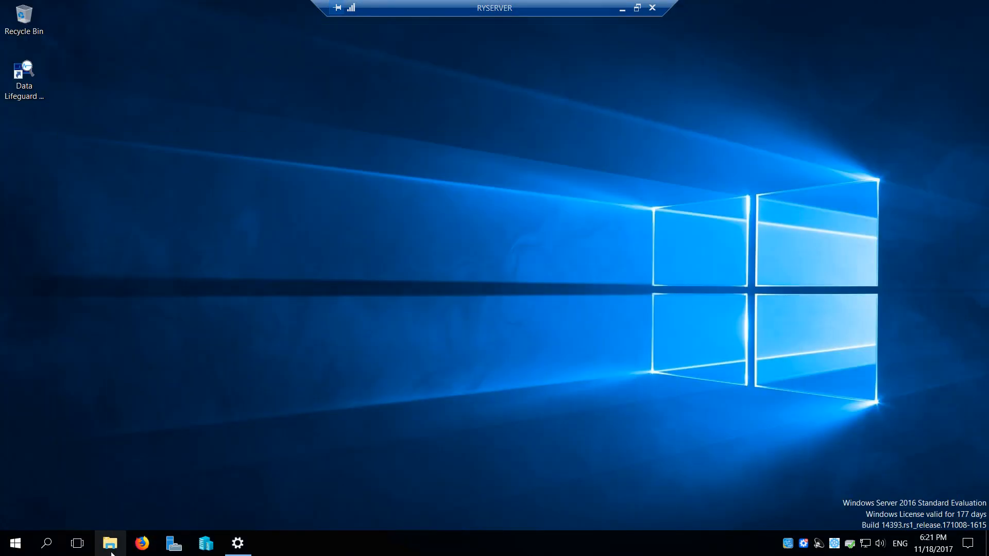
Step: Open the NVMeV1 (D:) drive from This PC in File Explorer to check its contents, and close File Explorer
{"action": "left_click", "coordinate": [109, 543]}
{"action": "left_click_drag", "start_coordinate": [311, 94], "coordinate": [390, 75]}
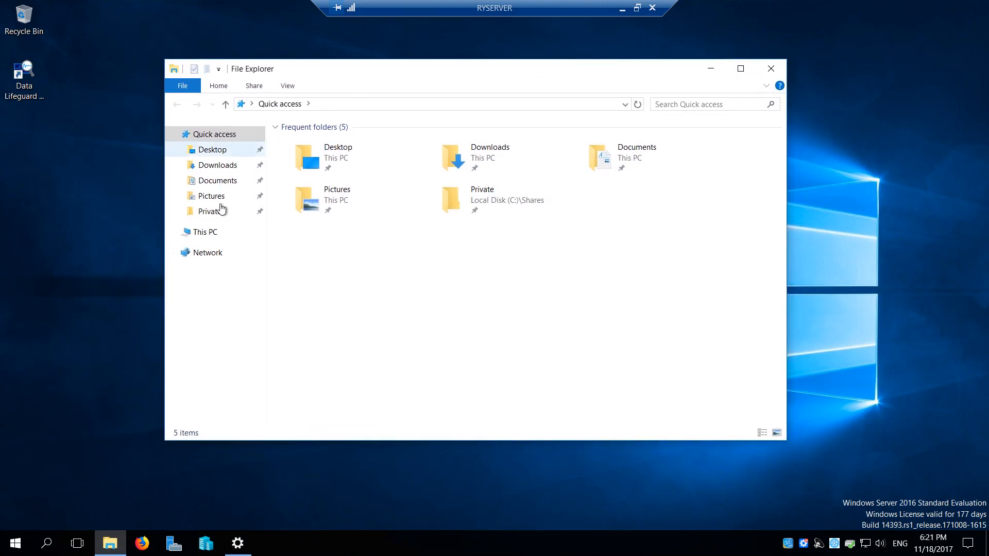
{"action": "left_click", "coordinate": [212, 238]}
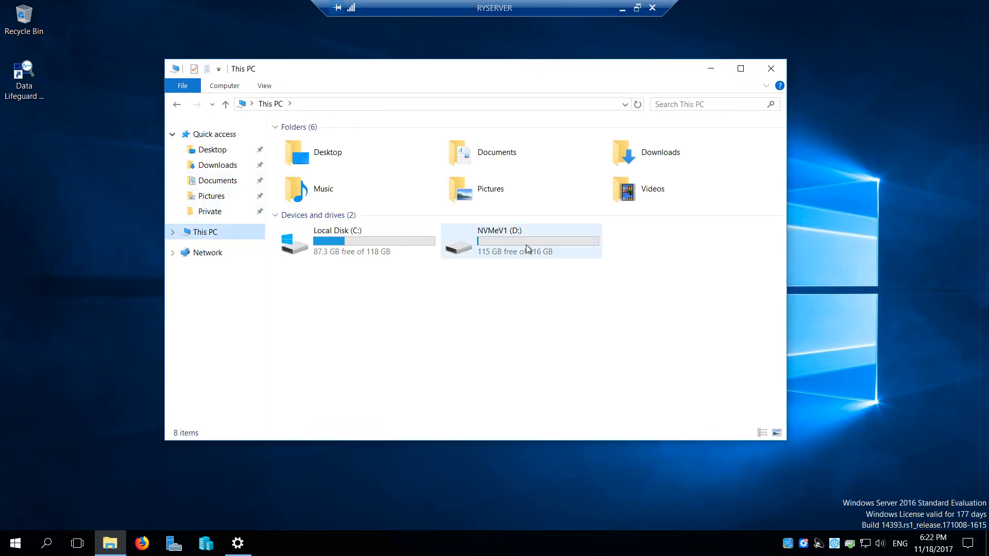
{"action": "double_click", "coordinate": [493, 251]}
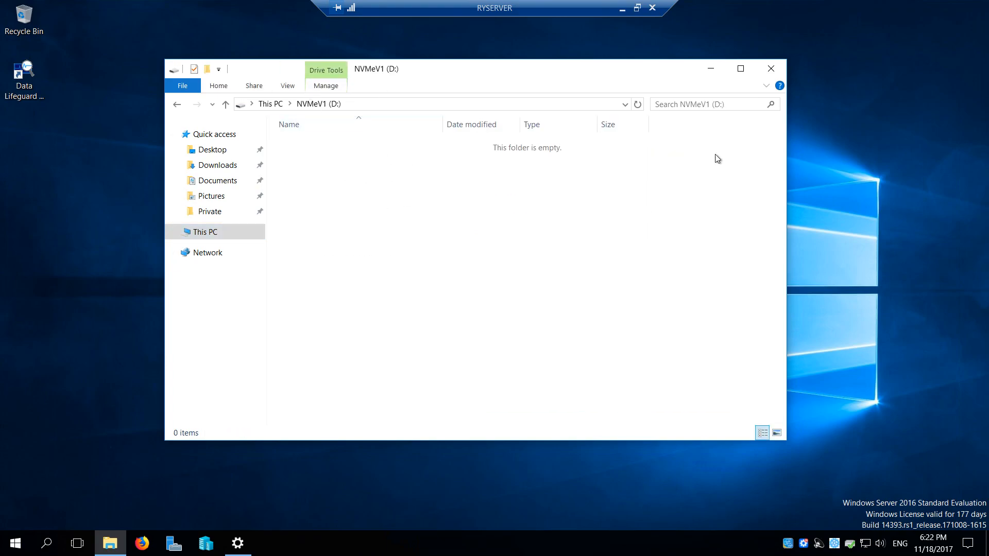
{"action": "left_click", "coordinate": [771, 68]}
Step: Open Hyper-V Manager to check the virtual machines on RYSERVER, and close it
{"action": "left_click", "coordinate": [205, 545]}
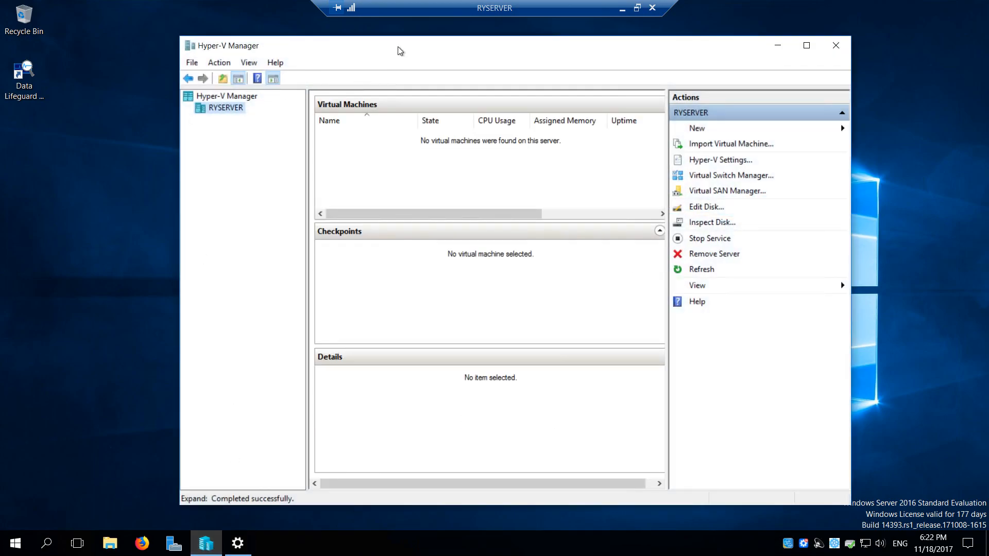
{"action": "left_click_drag", "start_coordinate": [399, 50], "coordinate": [345, 50]}
{"action": "left_click_drag", "start_coordinate": [243, 49], "coordinate": [273, 38]}
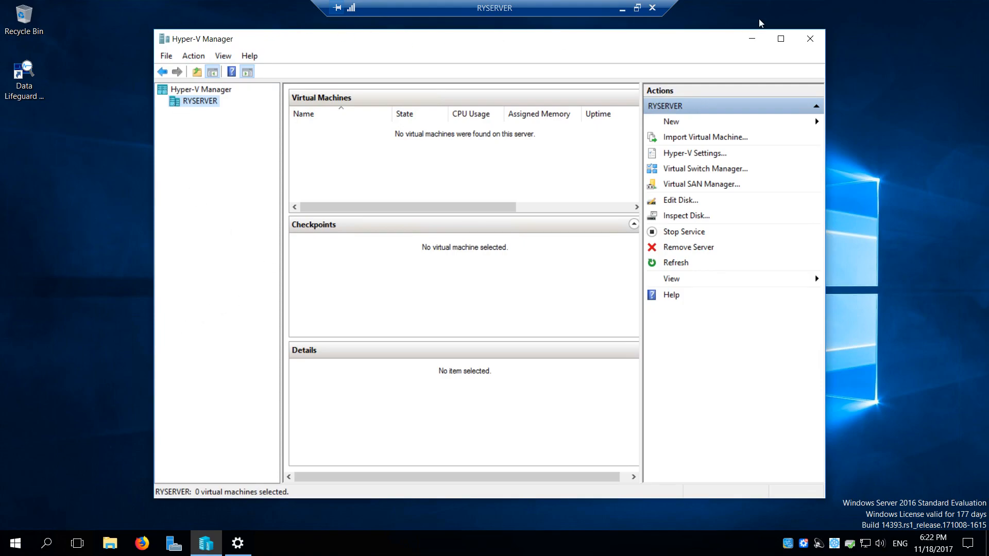
{"action": "key", "text": "alt+F4"}
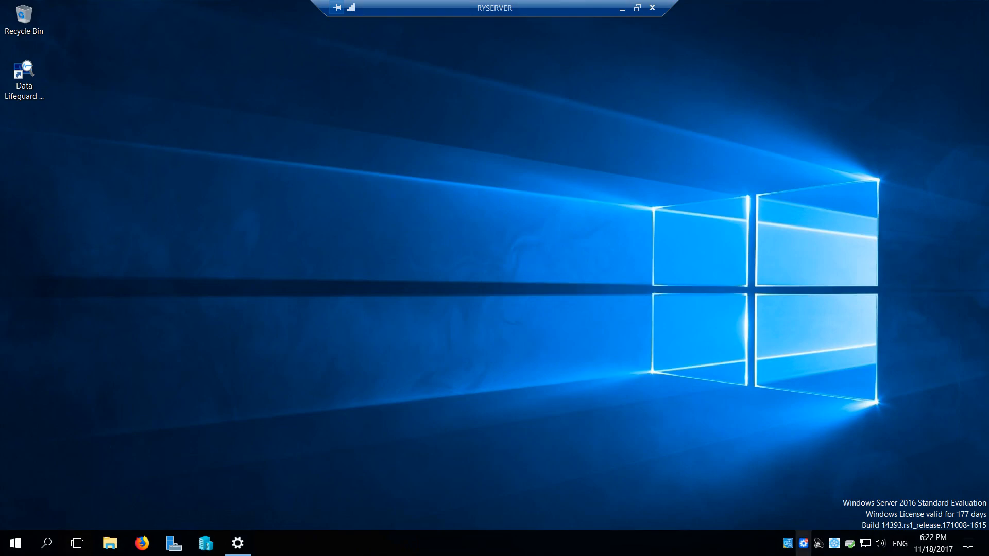
{"action": "left_click", "coordinate": [622, 8]}
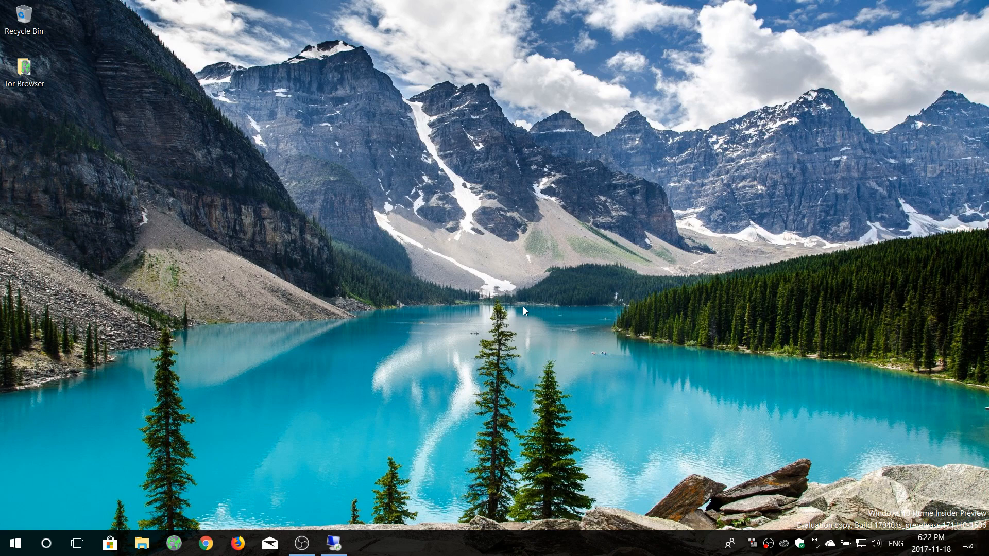
{"action": "left_click", "coordinate": [333, 543]}
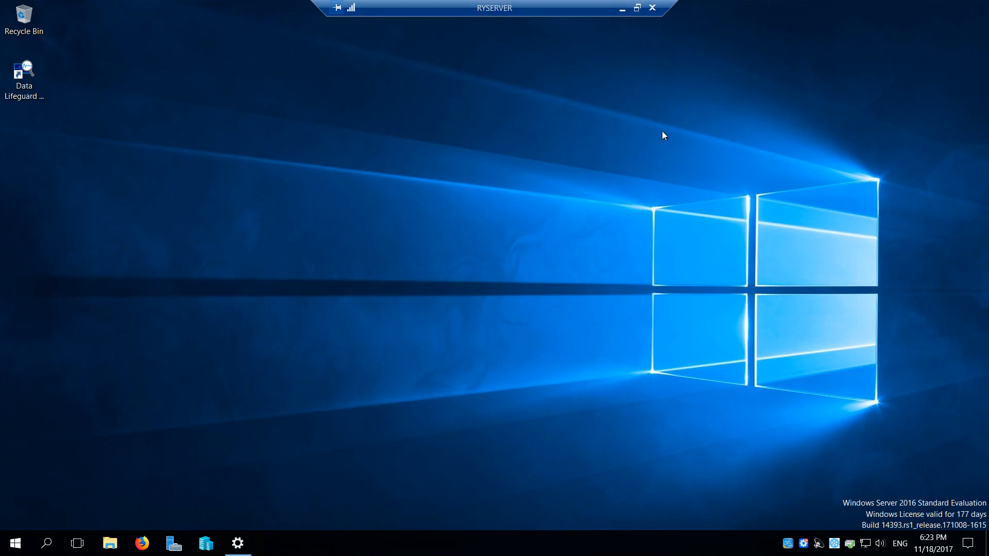
{"action": "left_click", "coordinate": [15, 543]}
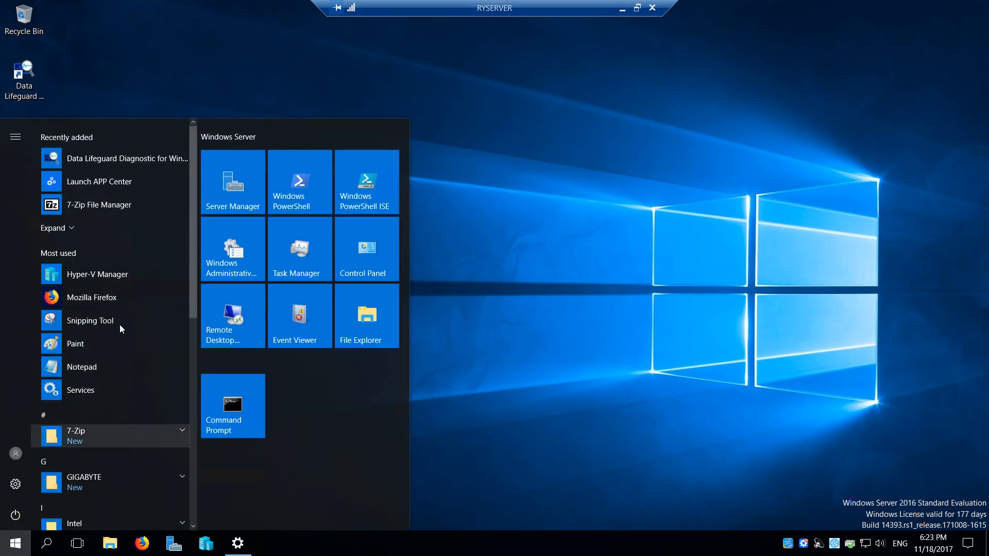
{"action": "left_click", "coordinate": [589, 359]}
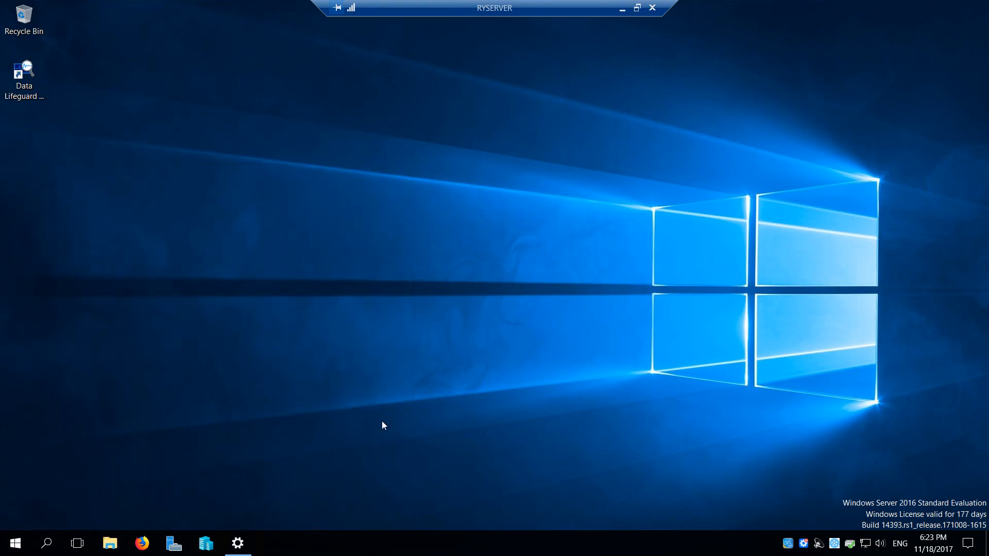
Step: Review the protection status and definition update details in Windows Defender, and close Defender and Settings
{"action": "left_click", "coordinate": [238, 543]}
{"action": "left_click", "coordinate": [82, 171]}
{"action": "left_click", "coordinate": [289, 90]}
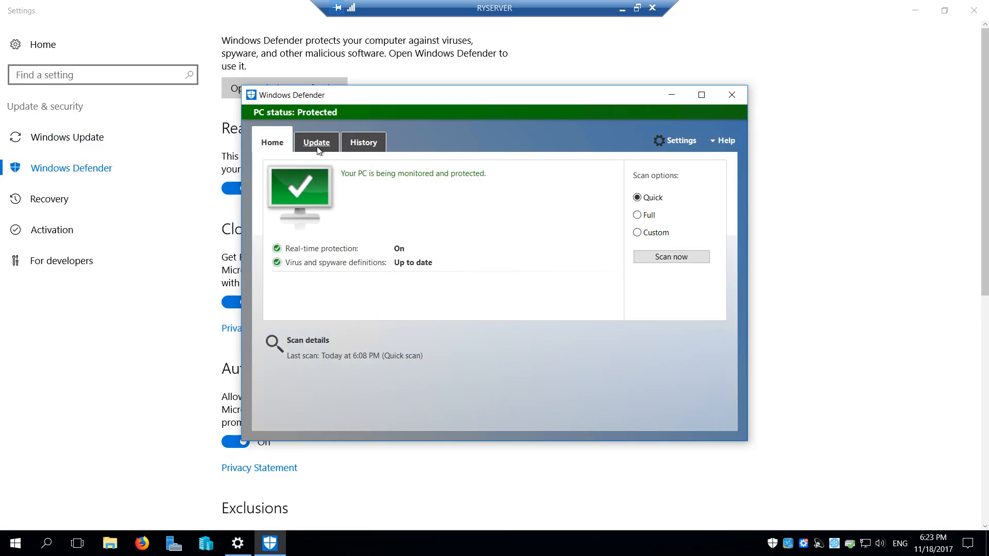
{"action": "left_click", "coordinate": [316, 142]}
{"action": "left_click", "coordinate": [731, 95]}
{"action": "left_click", "coordinate": [973, 10]}
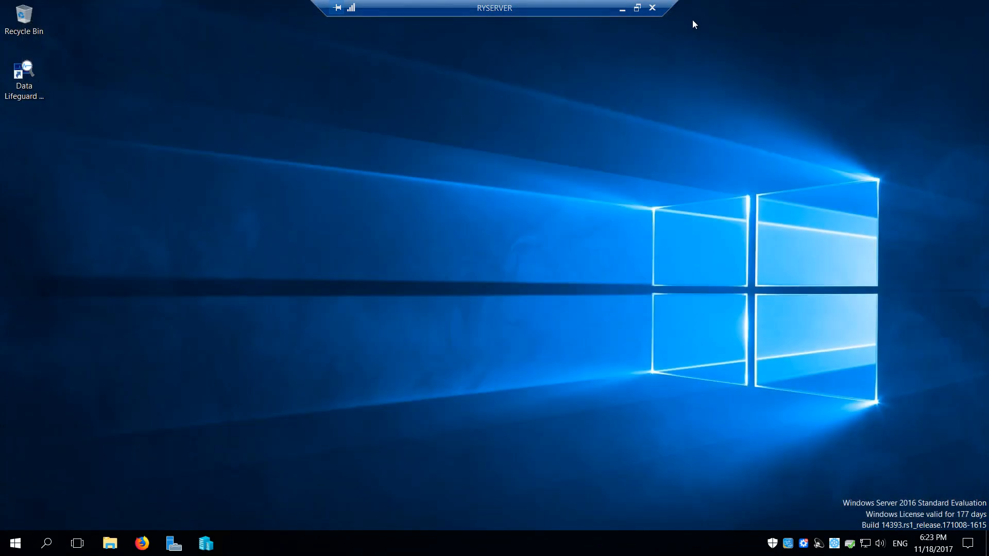
Step: Minimize the RYSERVER remote desktop session and switch to the OBS window on the local desktop
{"action": "left_click", "coordinate": [622, 11]}
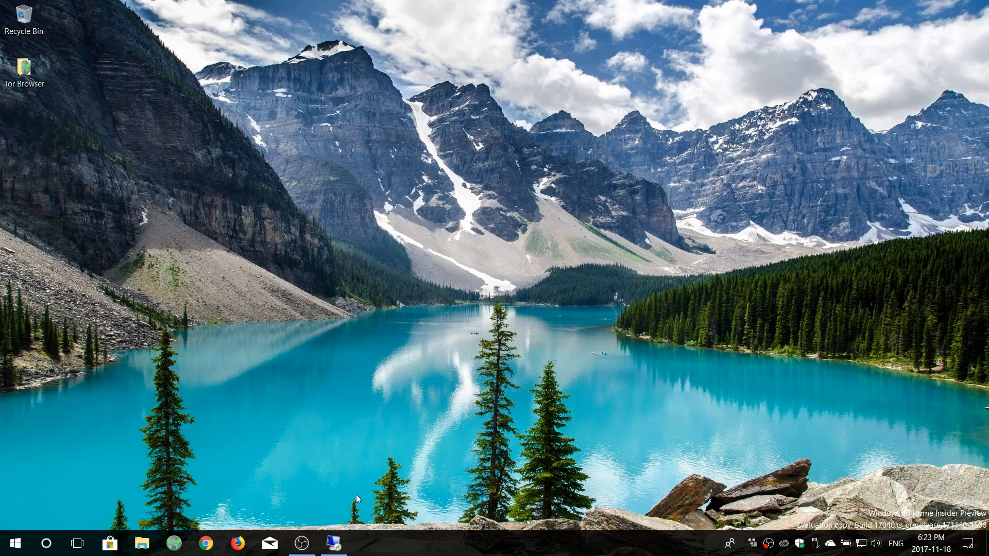
{"action": "left_click", "coordinate": [301, 543]}
{"action": "left_click_drag", "start_coordinate": [589, 44], "coordinate": [590, 67]}
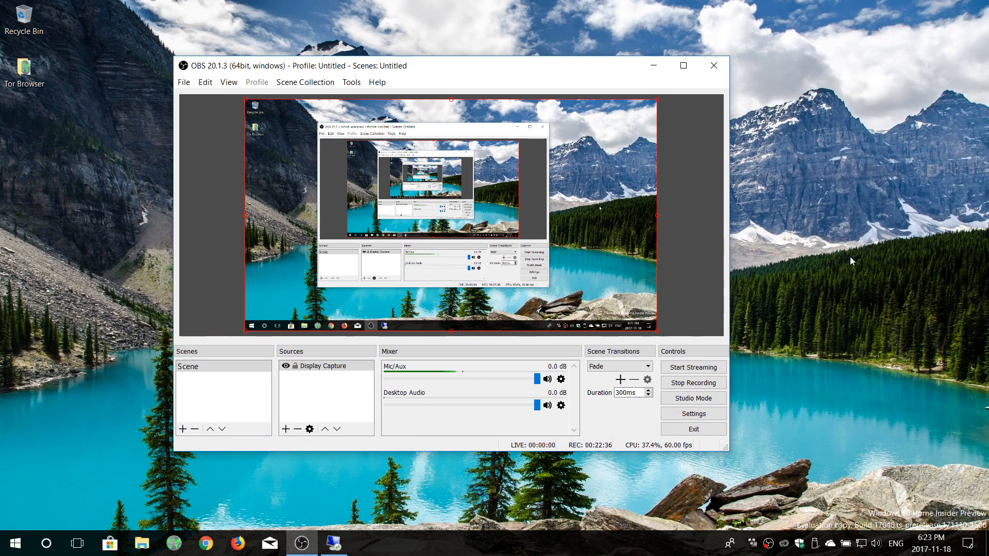